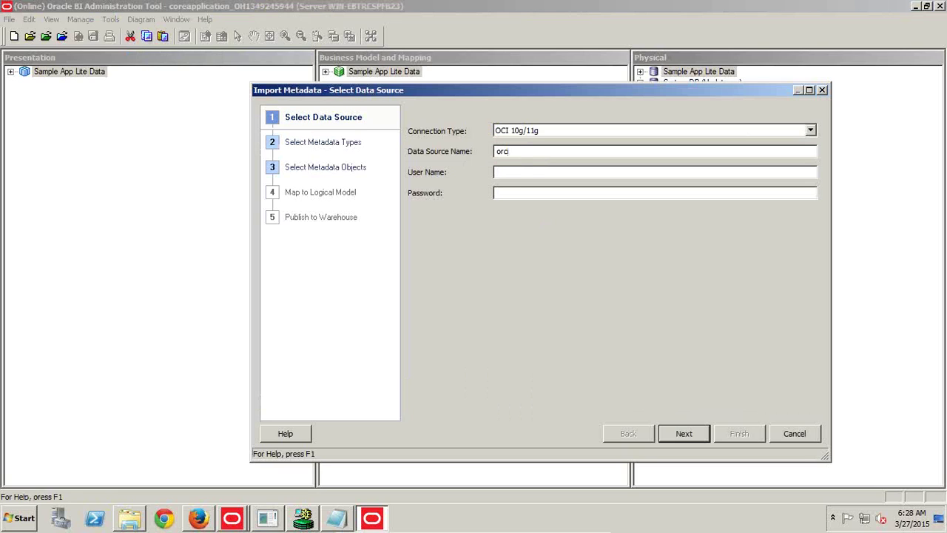
# - Connect to the orcl data source with user name hr_model and the account password, accepting Tables, Keys and Foreign Keys as metadata types
pyautogui.write('hr_model')
pyautogui.press('Tab')
pyautogui.click(669, 434)
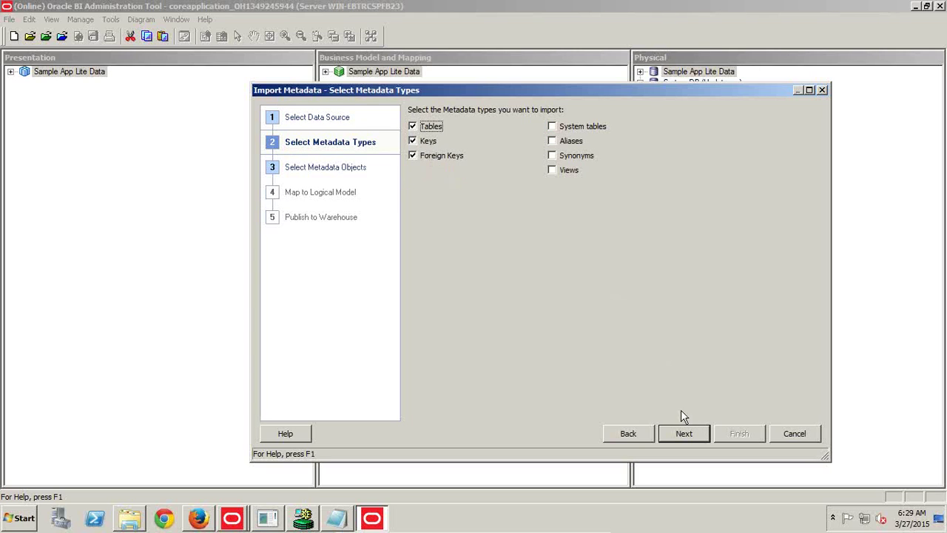
pyautogui.click(684, 433)
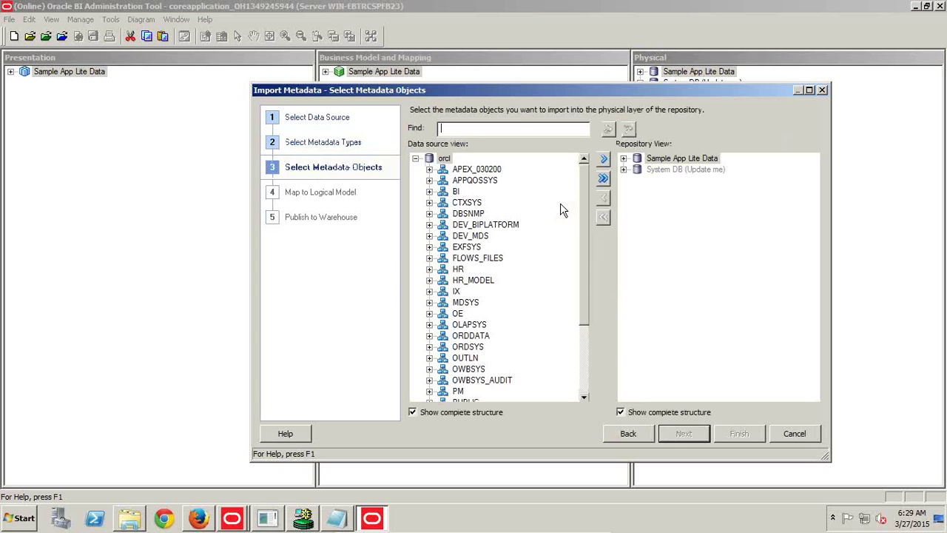
# - Expand the HR_MODEL schema in the data source and select all of its EMP tables, from EMP_EMPLOYEE_DIM through EMP_TRAINING_FACT
pyautogui.moveTo(582, 206); pyautogui.dragTo(590, 322)
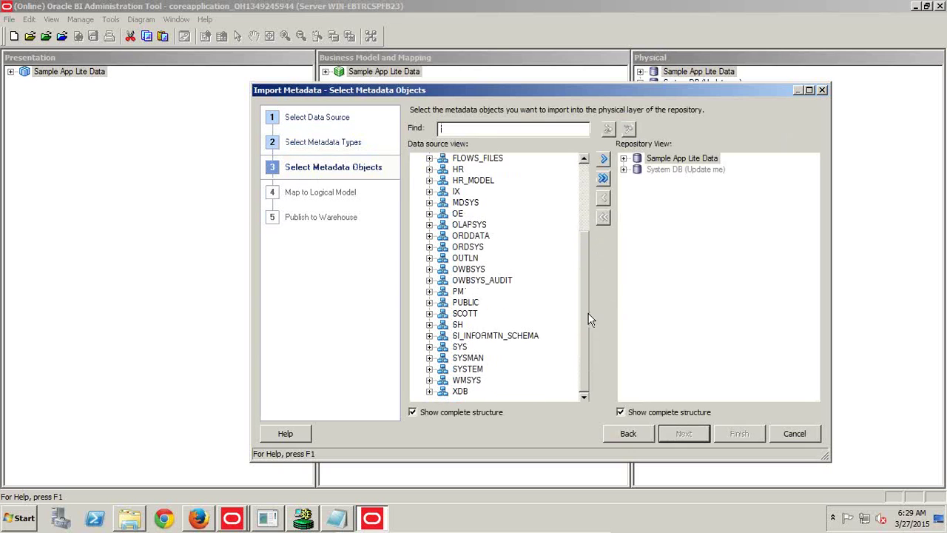
pyautogui.click(429, 181)
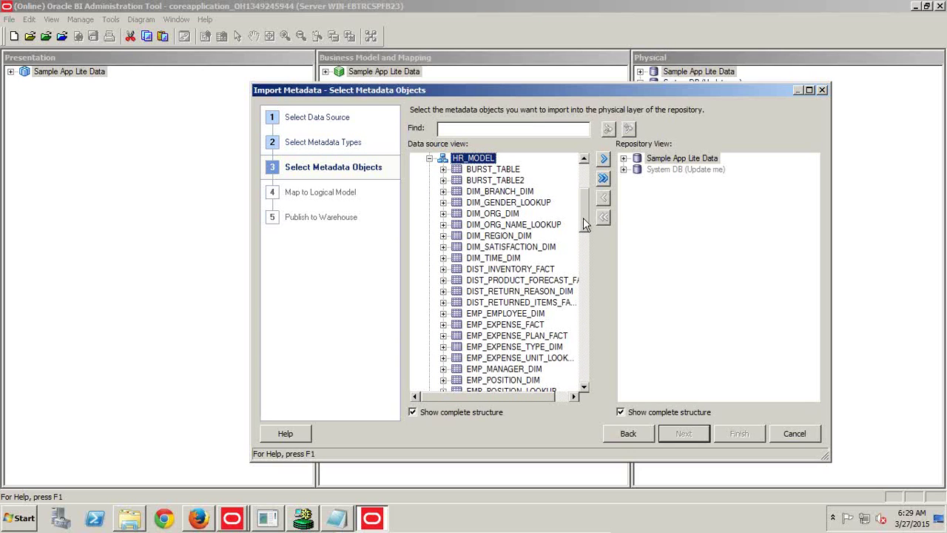
pyautogui.scroll(-1, 585, 226)
pyautogui.moveTo(516, 283); pyautogui.dragTo(508, 338)
pyautogui.scroll(-1, 513, 361)
pyautogui.scroll(-2, 507, 376)
pyautogui.scroll(-2, 509, 341)
pyautogui.scroll(-2, 506, 378)
# - Add the DIM_ORG_DIM, DIM_ORG_NAME_LOOKUP and DIM_TIME_DIM tables to the import selection
pyautogui.moveTo(584, 243); pyautogui.dragTo(591, 201)
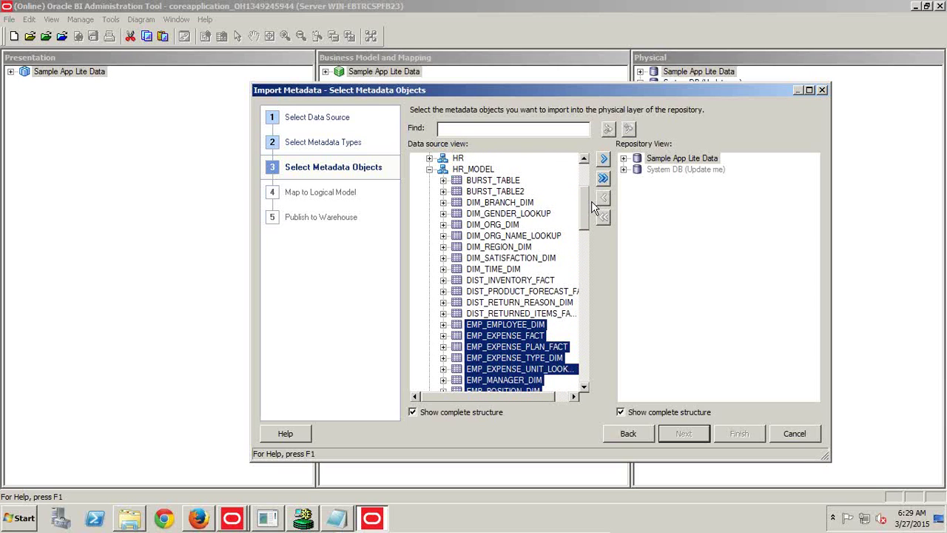
pyautogui.keyDown('ctrl'); pyautogui.click(510, 225); pyautogui.keyUp('ctrl')
pyautogui.keyDown('ctrl'); pyautogui.click(509, 236); pyautogui.keyUp('ctrl')
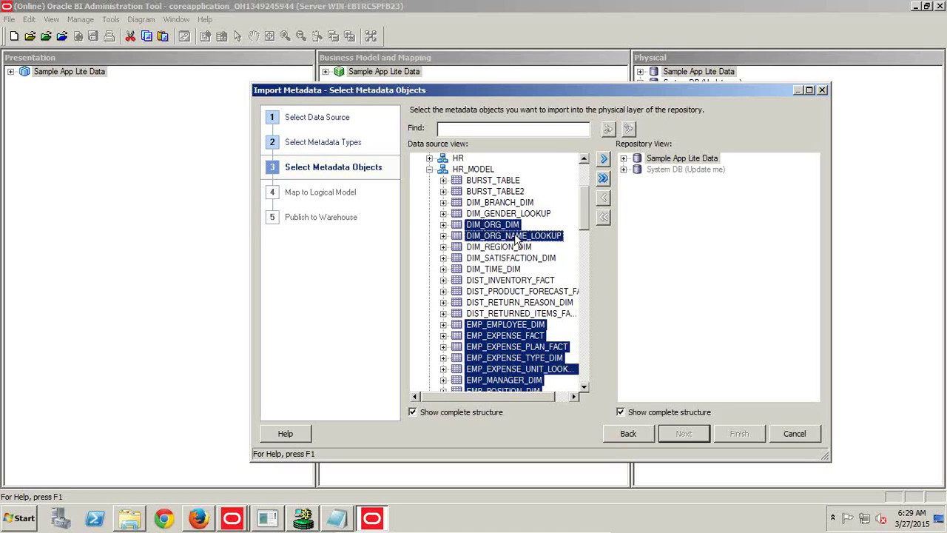
pyautogui.keyDown('ctrl'); pyautogui.click(500, 270); pyautogui.keyUp('ctrl')
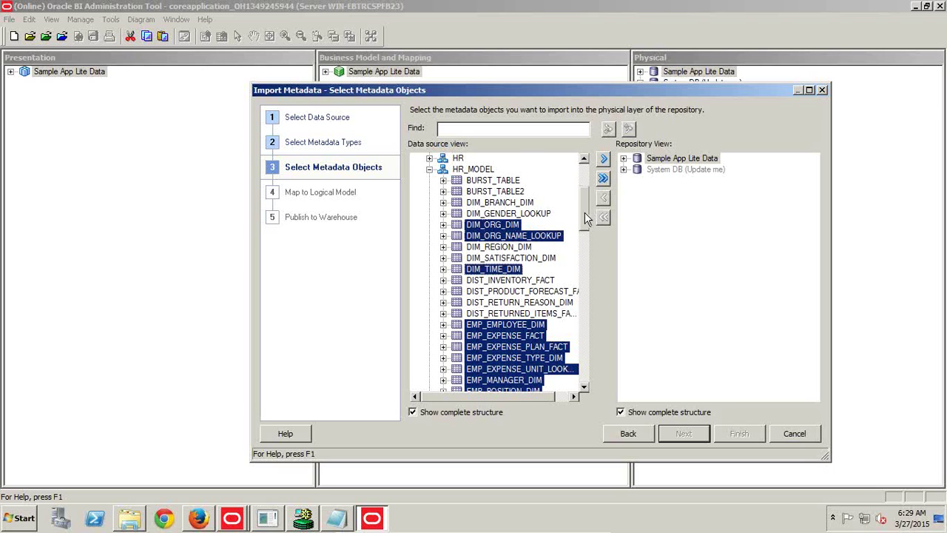
pyautogui.scroll(-3, 585, 219)
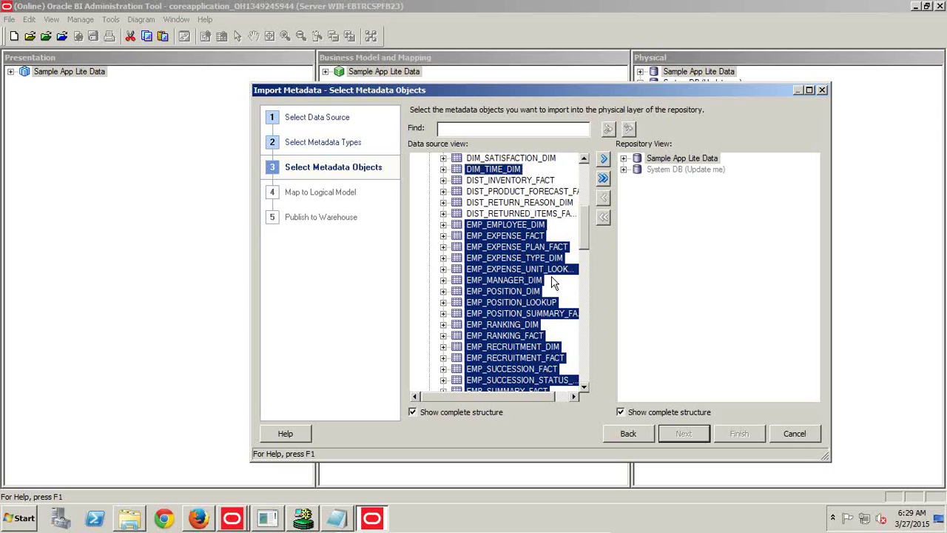
# - Import the selected tables into the repository's physical layer, keeping the default connection pool name and settings
pyautogui.click(607, 160)
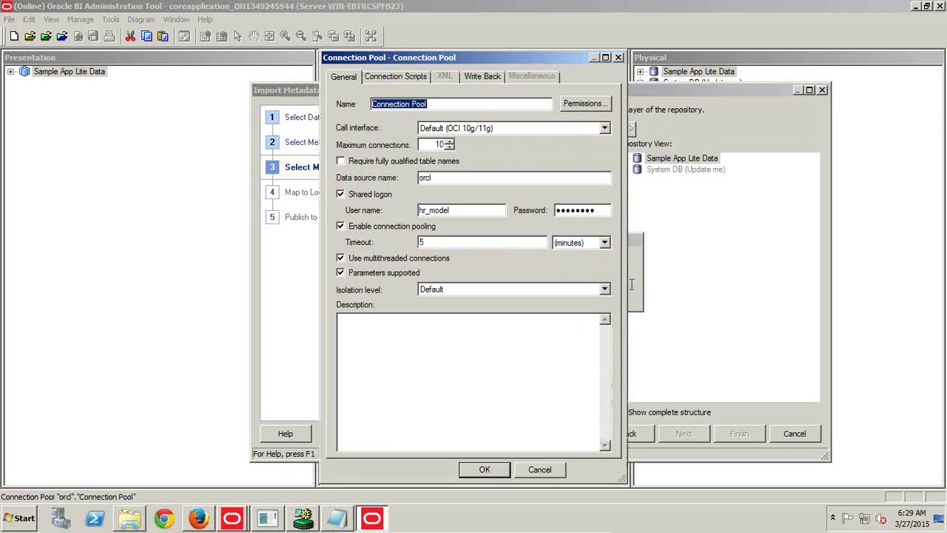
pyautogui.click(449, 105)
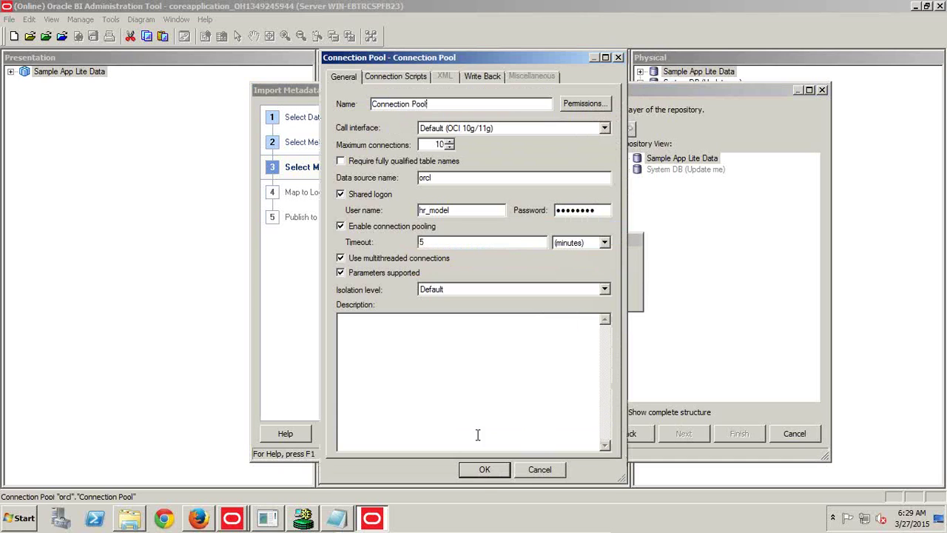
pyautogui.click(482, 474)
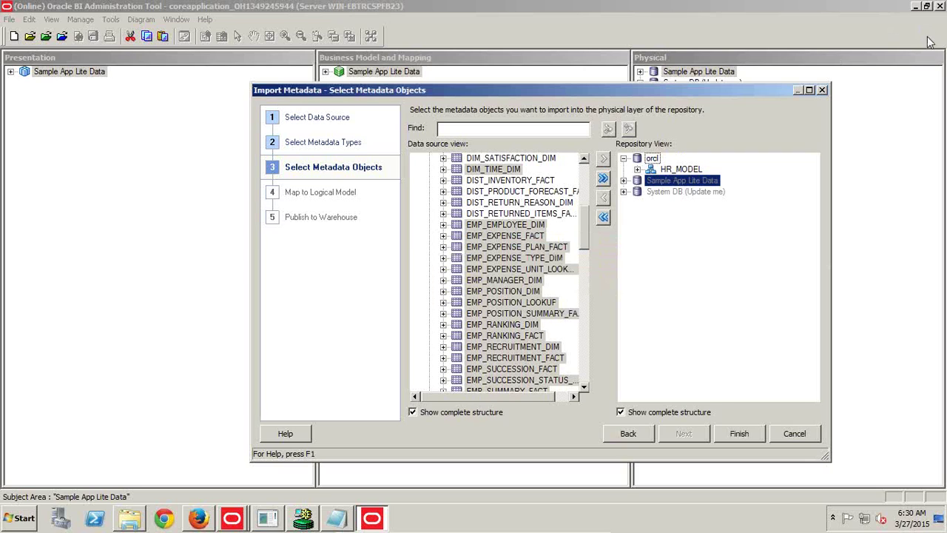
pyautogui.click(736, 434)
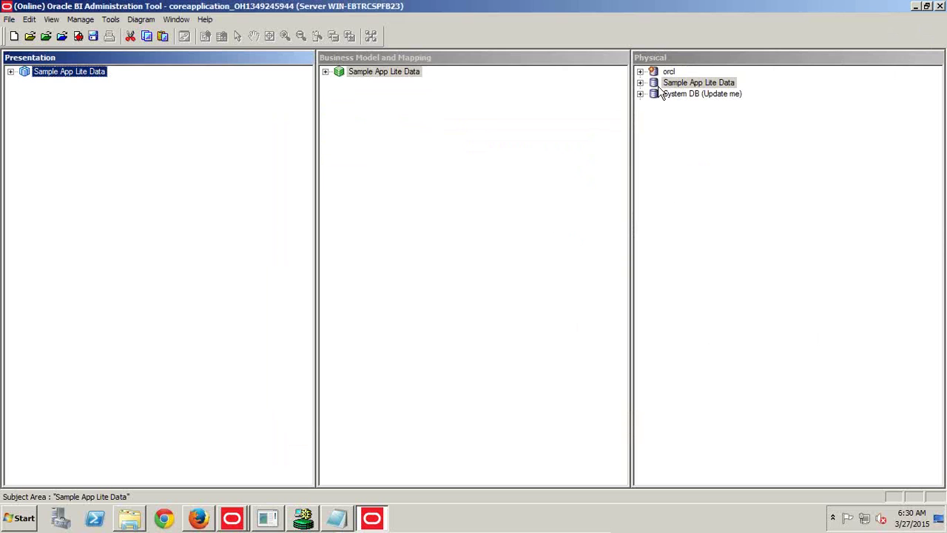
# - View the physical diagram of the orcl database to examine its table joins, and close it
pyautogui.rightClick(661, 73)
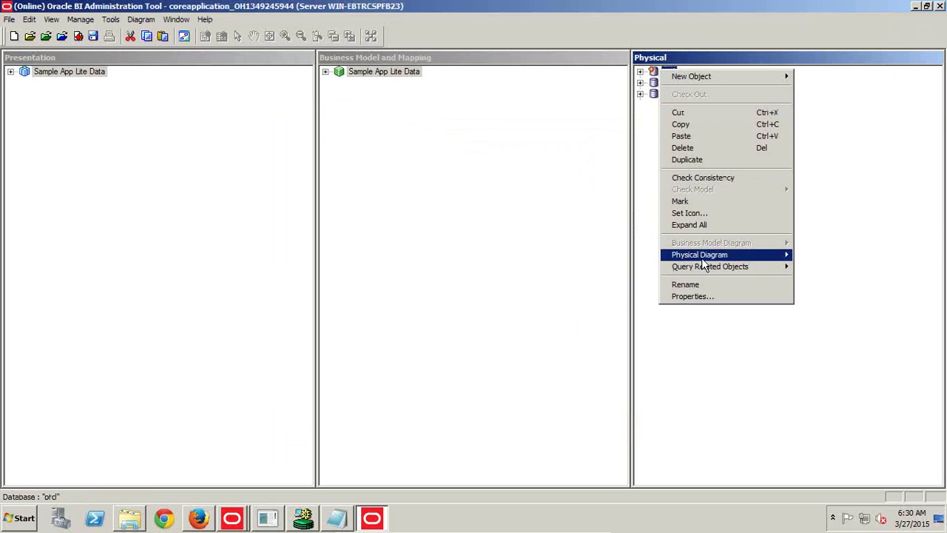
pyautogui.moveTo(701, 258)
pyautogui.click(608, 259)
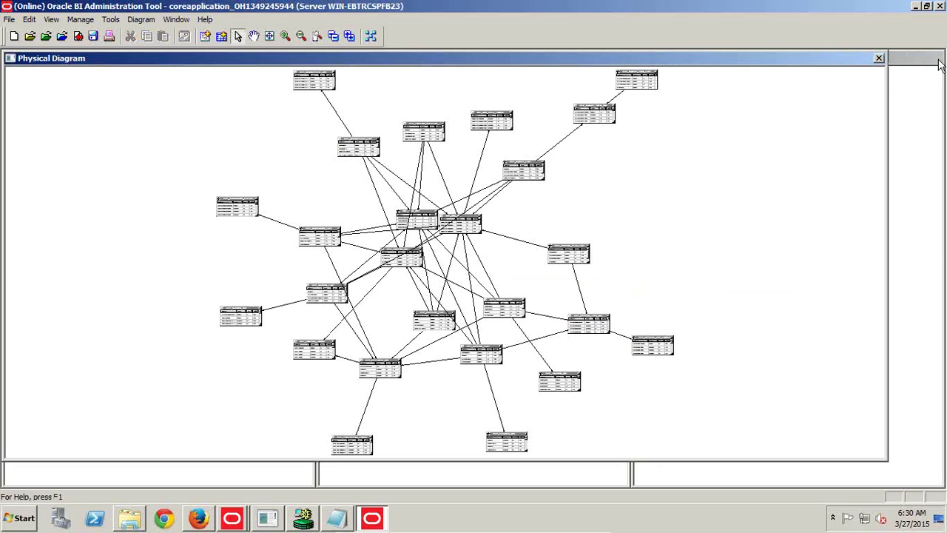
pyautogui.click(879, 58)
# - Expand orcl's HR_MODEL schema and highlight EMP_EXPENSE_FACT, EMP_MANAGER_DIM, DIM_TIME_DIM, DIM_ORG_DIM and DIM_ORG_NAME_LOOKUP for review
pyautogui.click(640, 72)
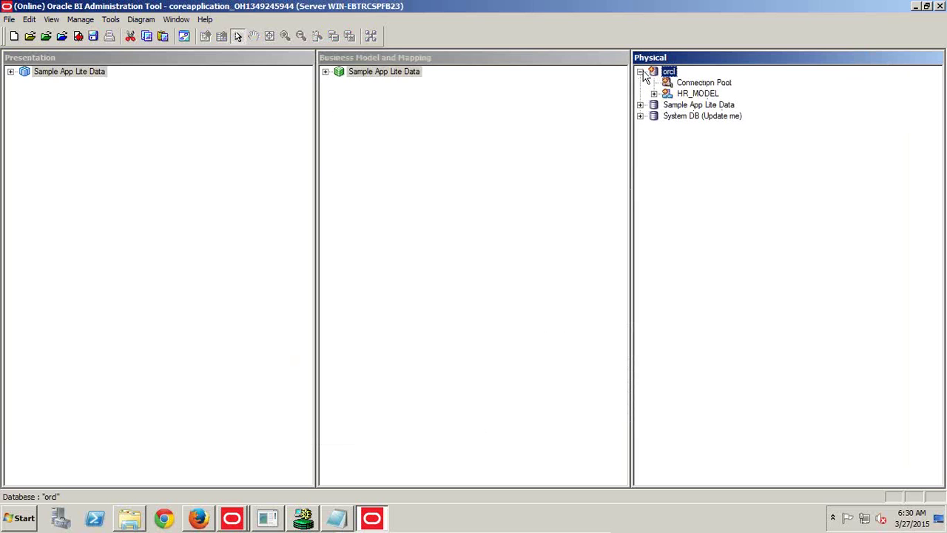
pyautogui.click(654, 94)
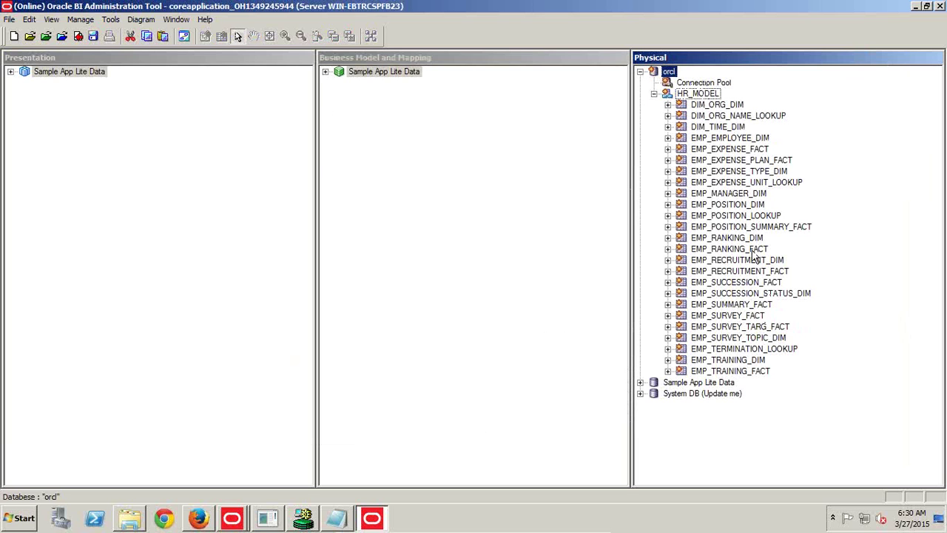
pyautogui.click(744, 161)
pyautogui.click(744, 150)
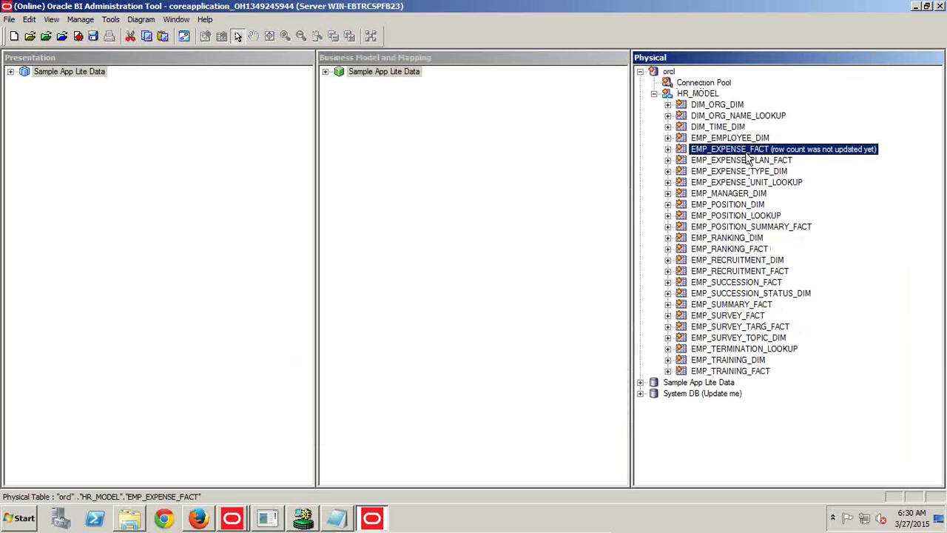
pyautogui.keyDown('ctrl'); pyautogui.click(743, 194); pyautogui.keyUp('ctrl')
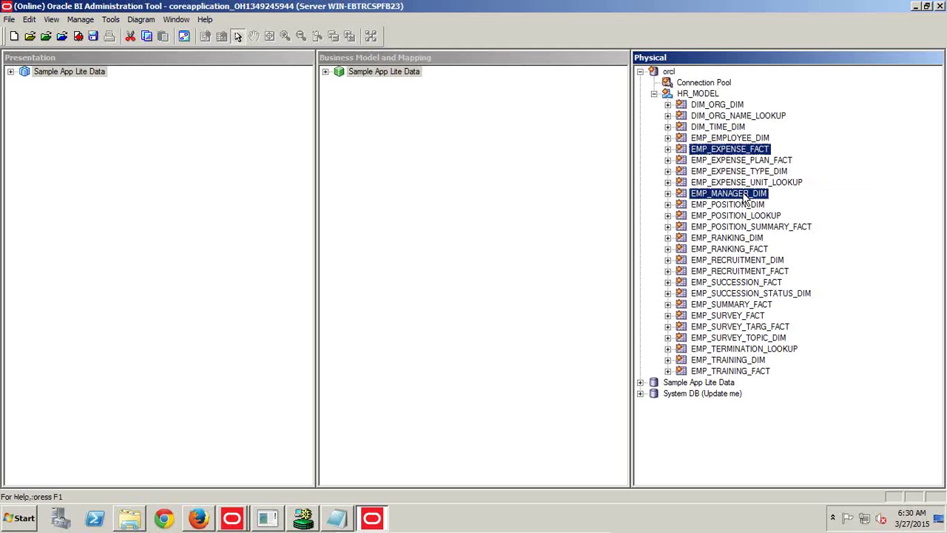
pyautogui.keyDown('ctrl'); pyautogui.click(732, 139); pyautogui.keyUp('ctrl')
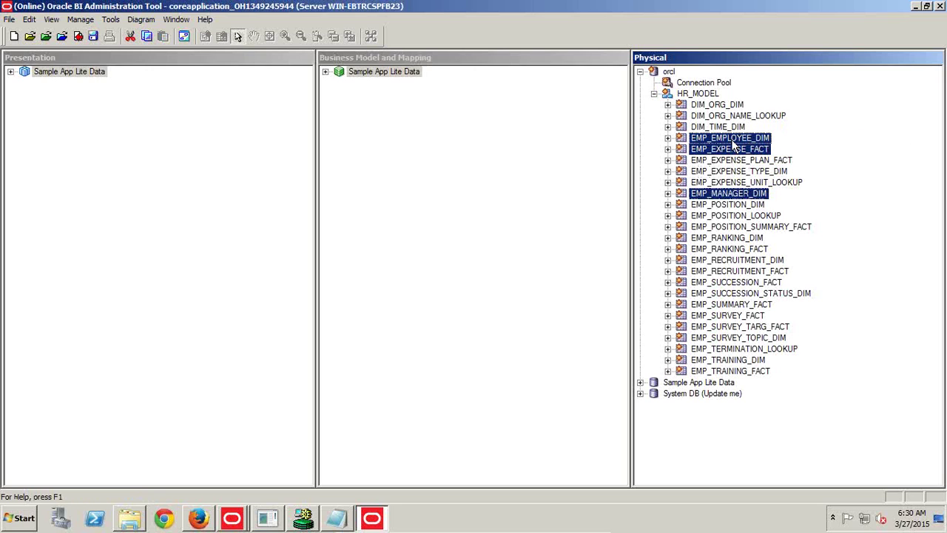
pyautogui.keyDown('ctrl'); pyautogui.click(732, 140); pyautogui.keyUp('ctrl')
pyautogui.keyDown('ctrl'); pyautogui.click(731, 127); pyautogui.keyUp('ctrl')
pyautogui.keyDown('ctrl'); pyautogui.click(727, 106); pyautogui.keyUp('ctrl')
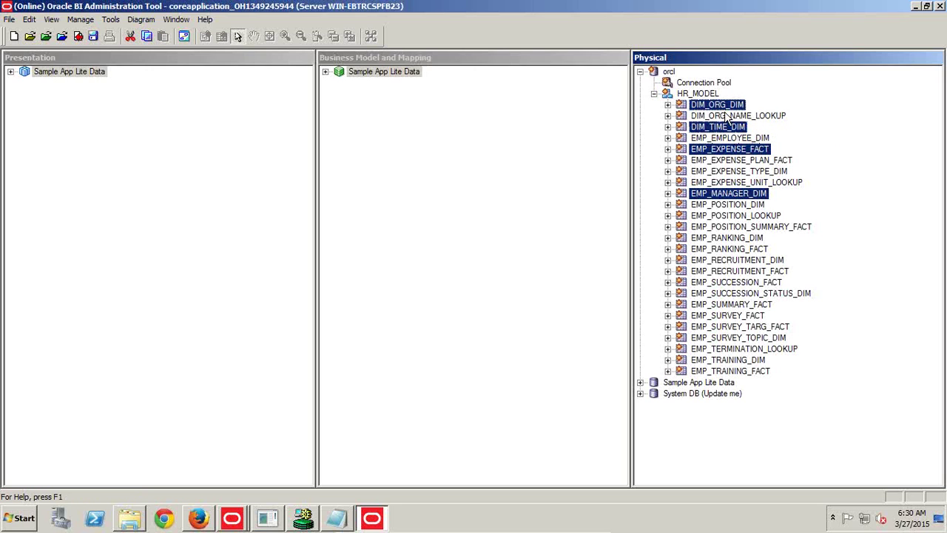
pyautogui.keyDown('ctrl'); pyautogui.click(728, 117); pyautogui.keyUp('ctrl')
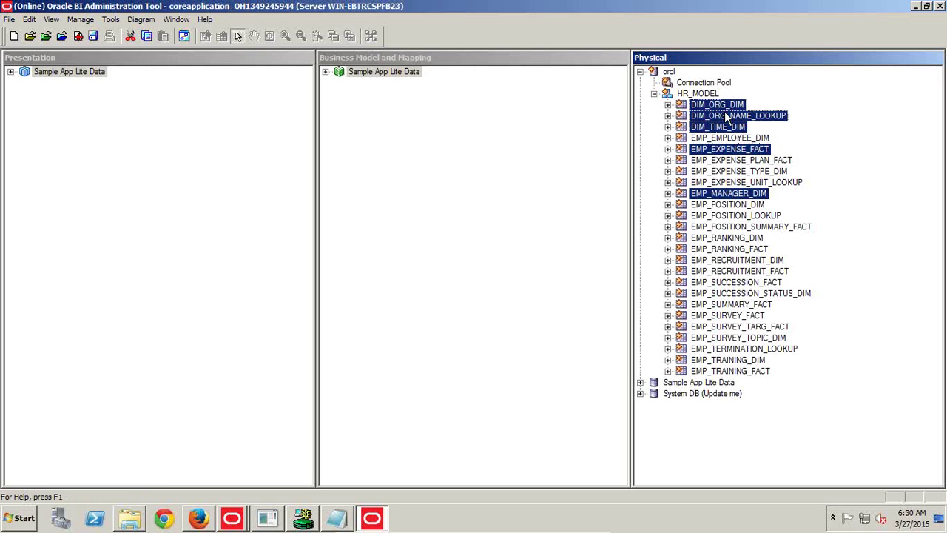
# - Examine the key columns of EMP_EXPENSE_FACT and select DIM_TIME_DIM, EMP_MANAGER_DIM, EMP_POSITION_DIM, EMP_POSITION_LOOKUP, DIM_ORG_DIM and DIM_ORG_NAME_LOOKUP
pyautogui.click(668, 149)
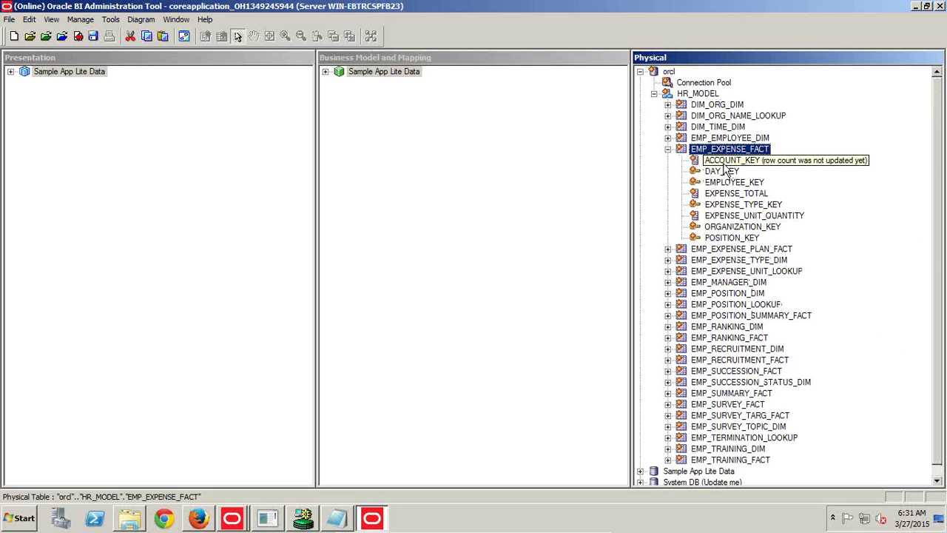
pyautogui.click(722, 126)
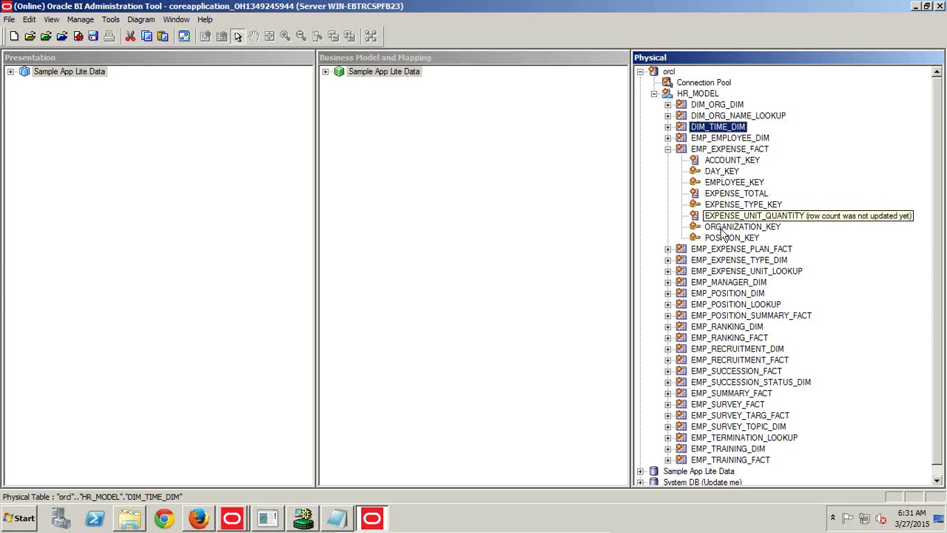
pyautogui.keyDown('ctrl'); pyautogui.click(726, 286); pyautogui.keyUp('ctrl')
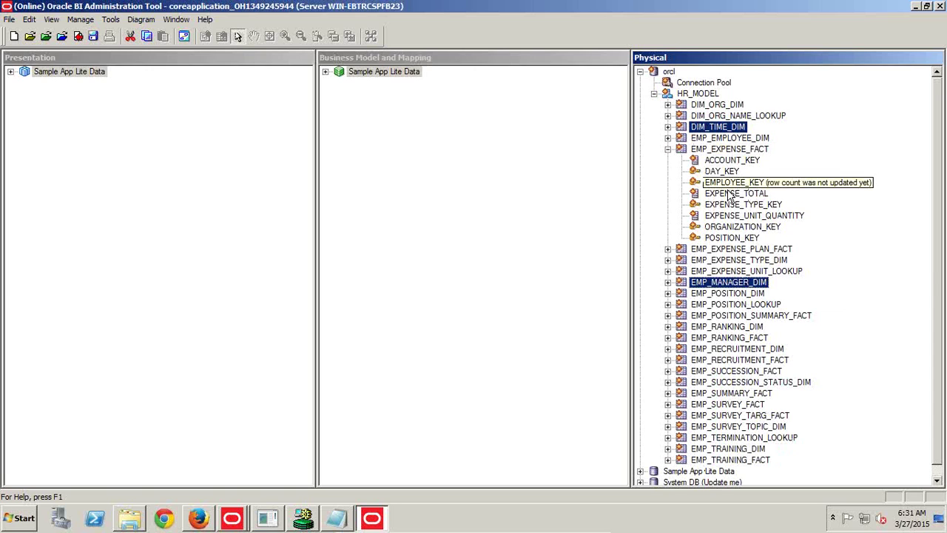
pyautogui.keyDown('ctrl'); pyautogui.click(732, 305); pyautogui.keyUp('ctrl')
pyautogui.keyDown('ctrl'); pyautogui.click(729, 293); pyautogui.keyUp('ctrl')
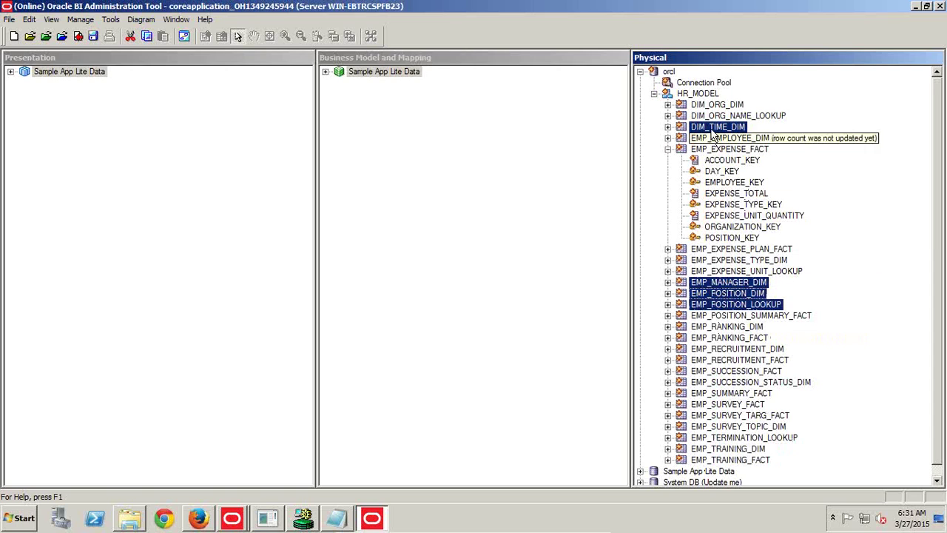
pyautogui.keyDown('ctrl'); pyautogui.click(716, 105); pyautogui.keyUp('ctrl')
pyautogui.keyDown('ctrl'); pyautogui.click(715, 116); pyautogui.keyUp('ctrl')
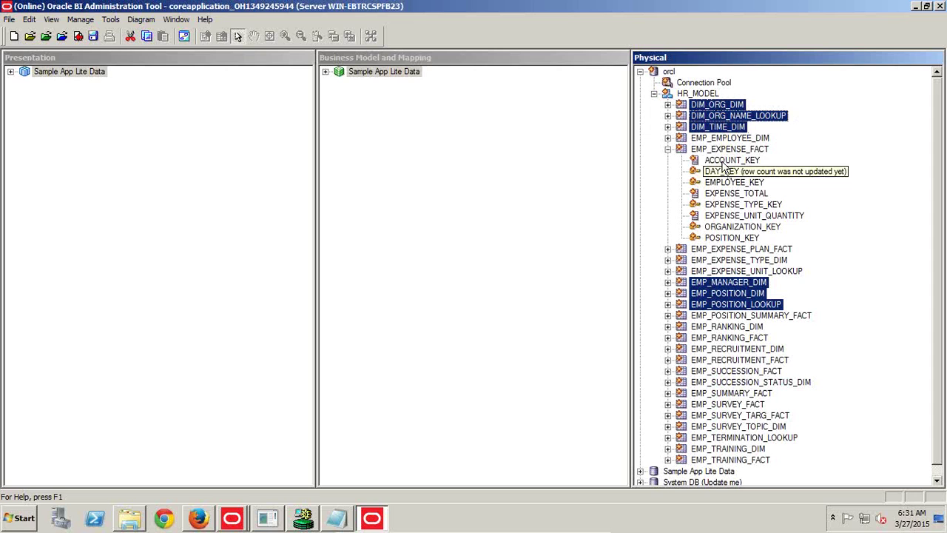
# - View a physical diagram of only the selected dimension and lookup tables, close it, and collapse EMP_EXPENSE_FACT
pyautogui.rightClick(733, 130)
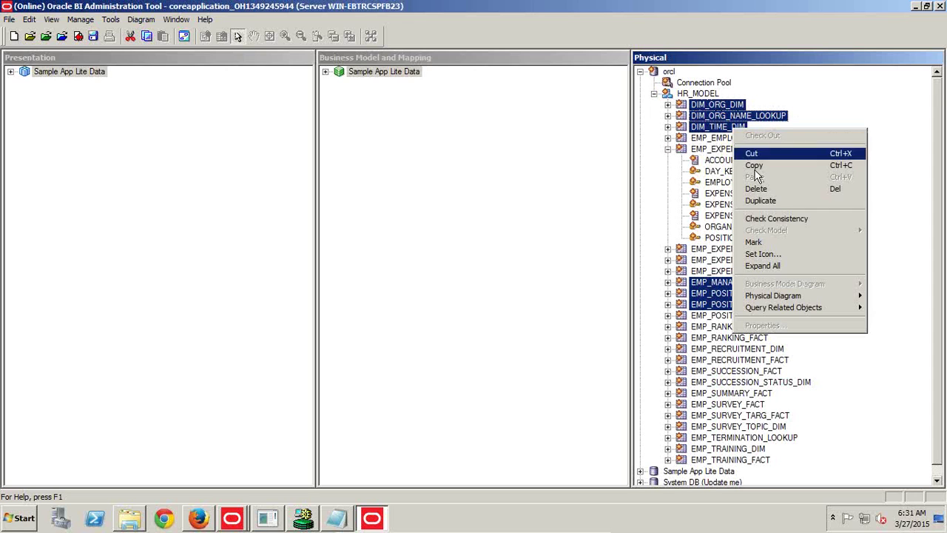
pyautogui.moveTo(762, 296)
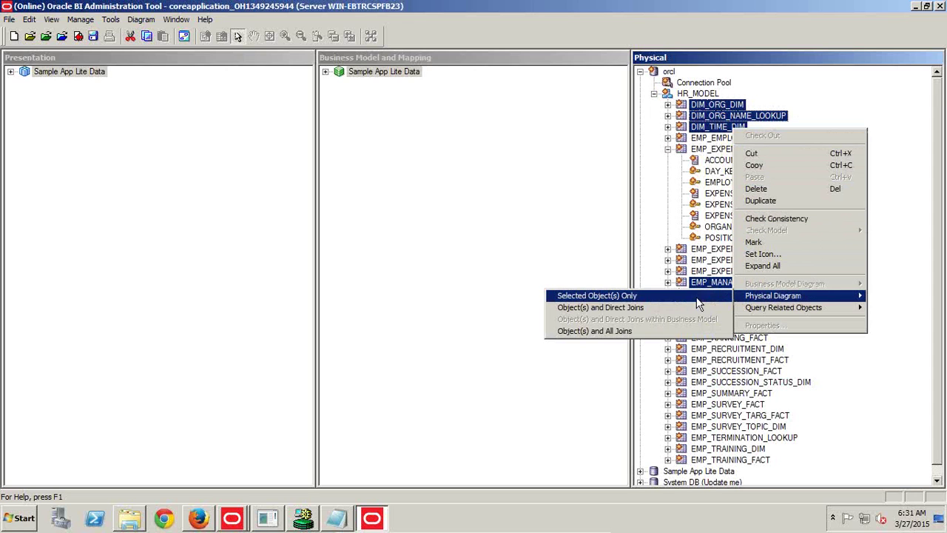
pyautogui.click(670, 296)
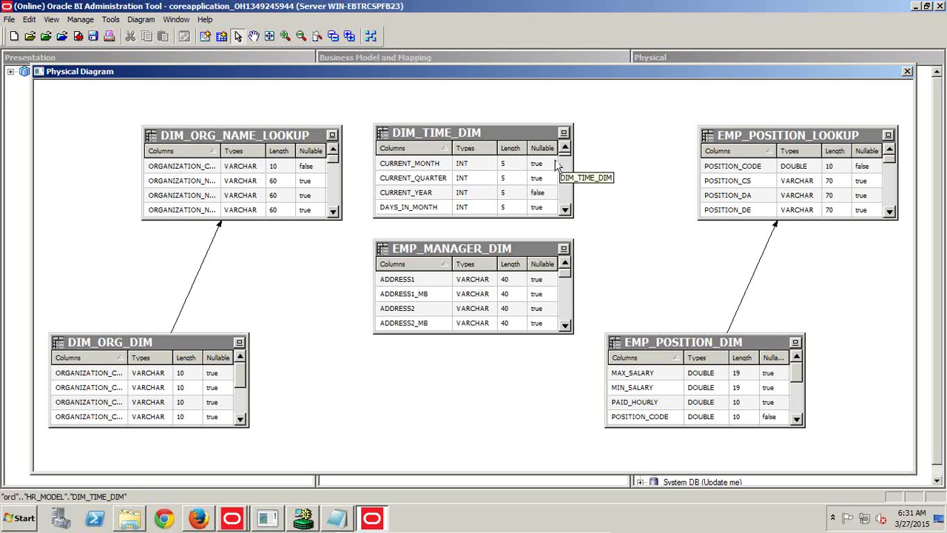
pyautogui.click(907, 72)
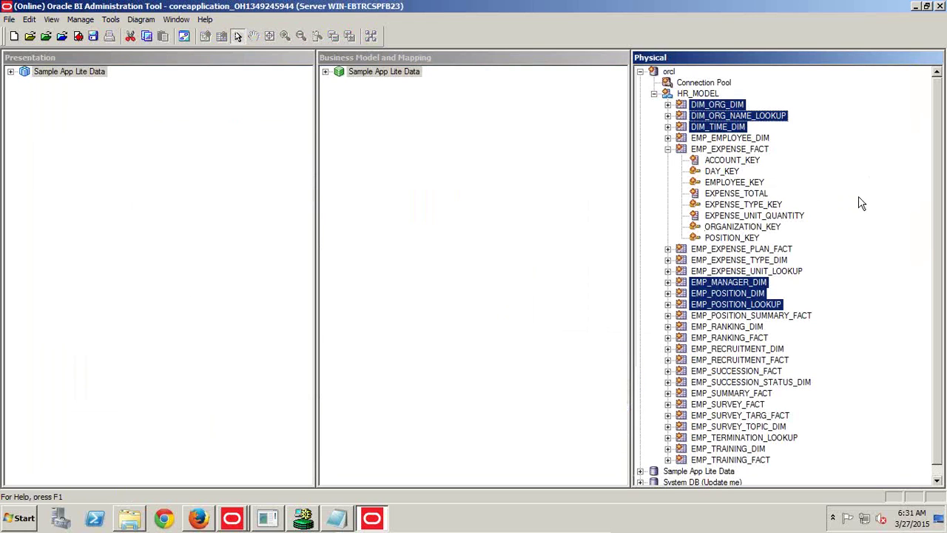
pyautogui.click(667, 149)
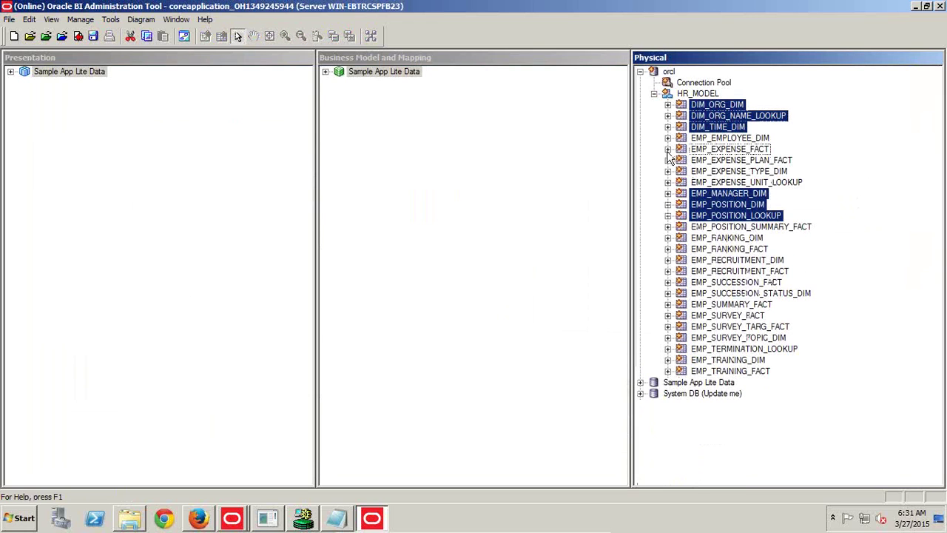
# - Create a new business model named HR_Model in the Business Model and Mapping layer
pyautogui.rightClick(396, 139)
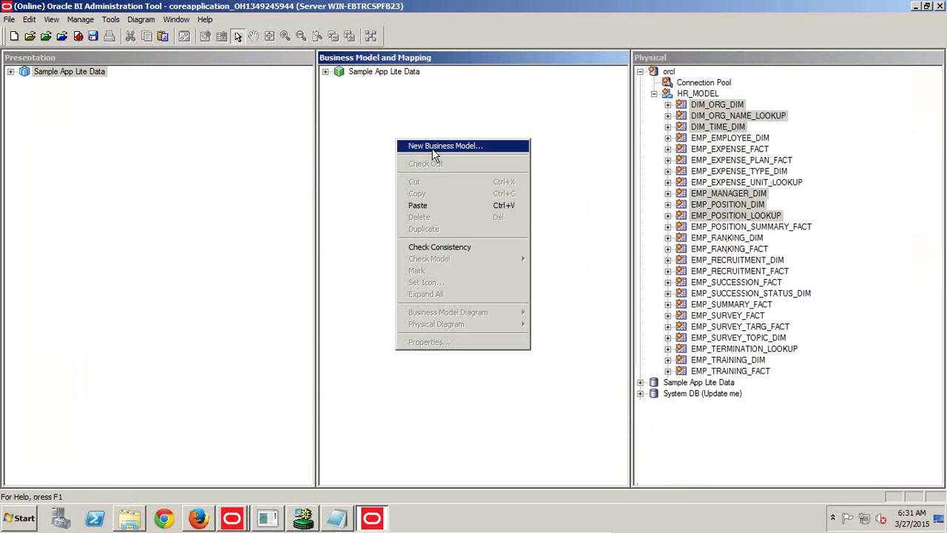
pyautogui.click(435, 151)
pyautogui.write('HR_Model')
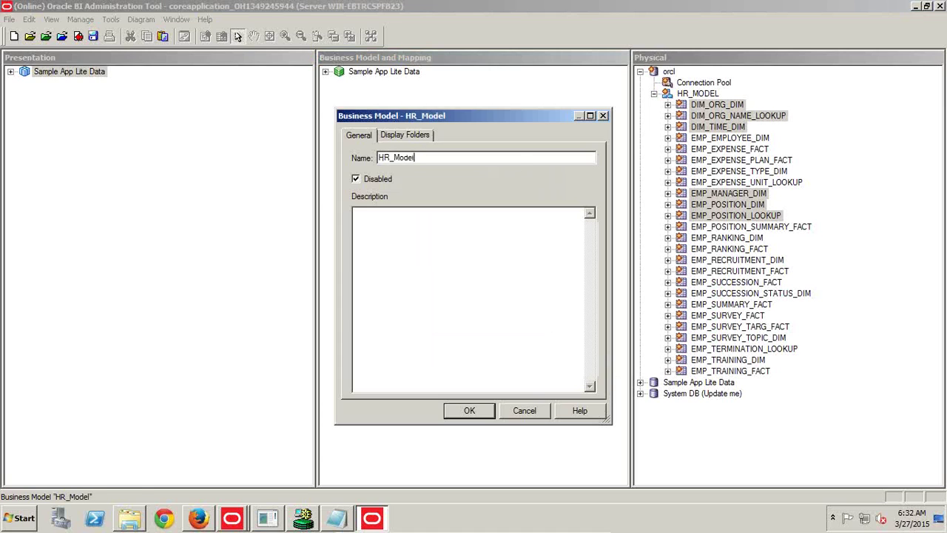
pyautogui.press('Return')
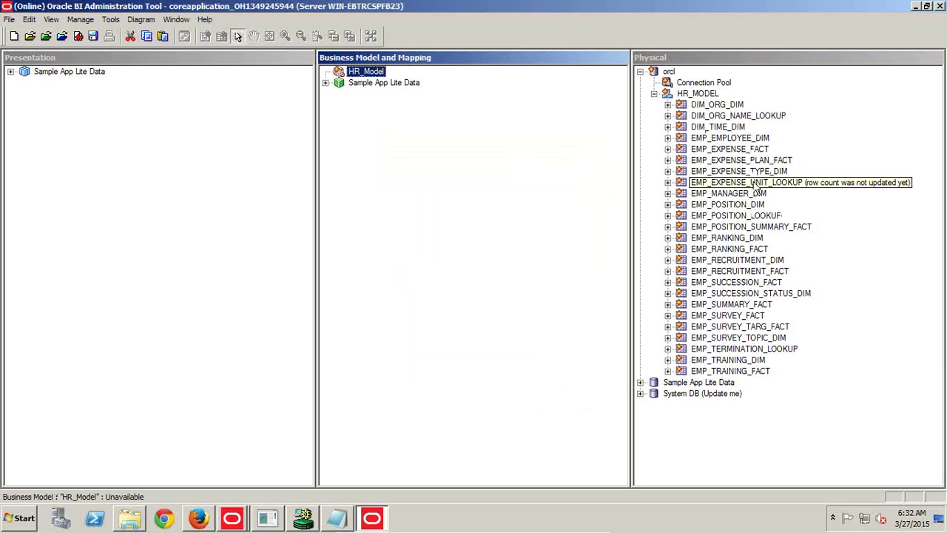
# - View a physical diagram of only EMP_EXPENSE_FACT and EMP_MANAGER_DIM to examine their join, and close it
pyautogui.click(752, 150)
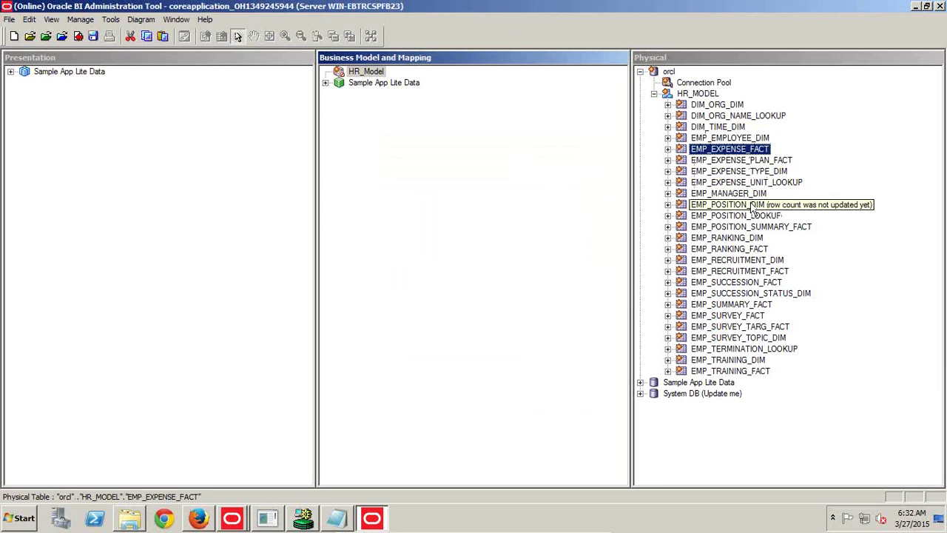
pyautogui.keyDown('ctrl'); pyautogui.click(756, 194); pyautogui.keyUp('ctrl')
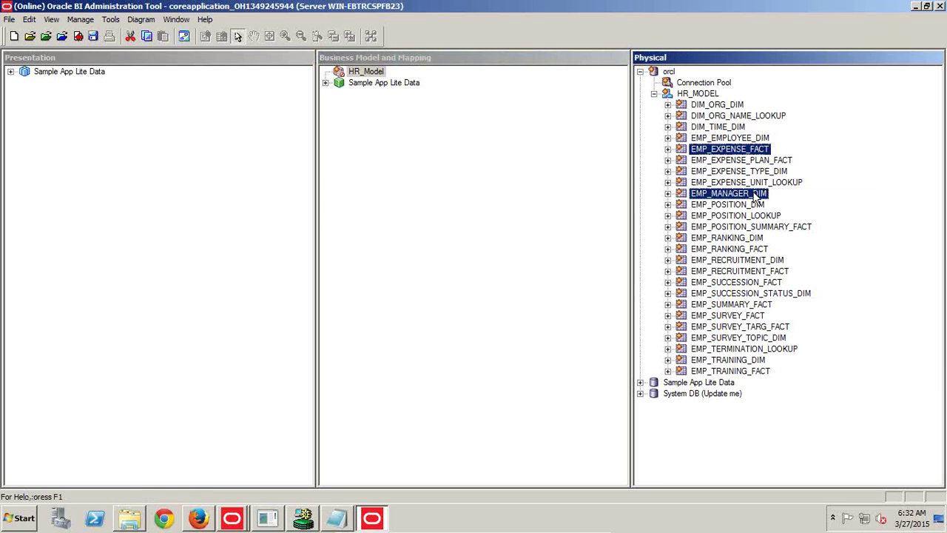
pyautogui.rightClick(757, 193)
pyautogui.moveTo(793, 359)
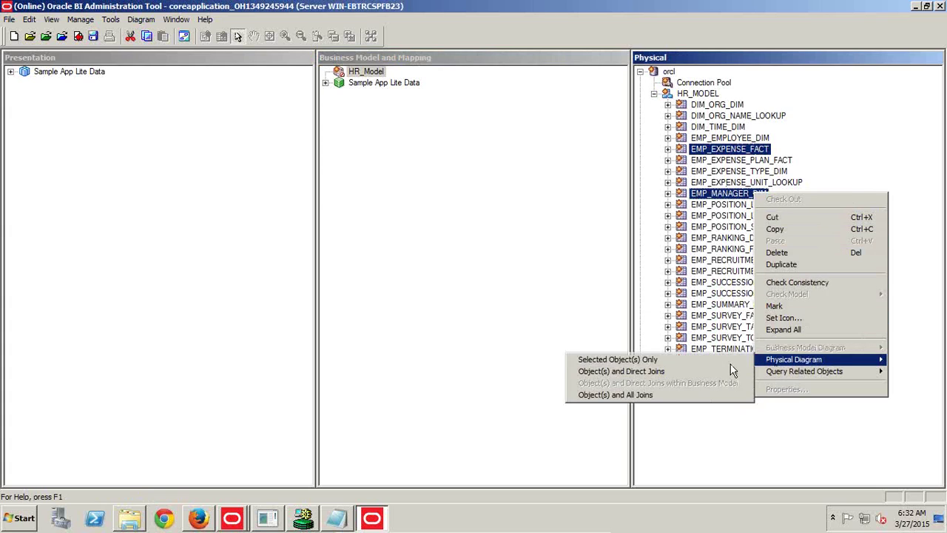
pyautogui.click(691, 360)
pyautogui.click(514, 290)
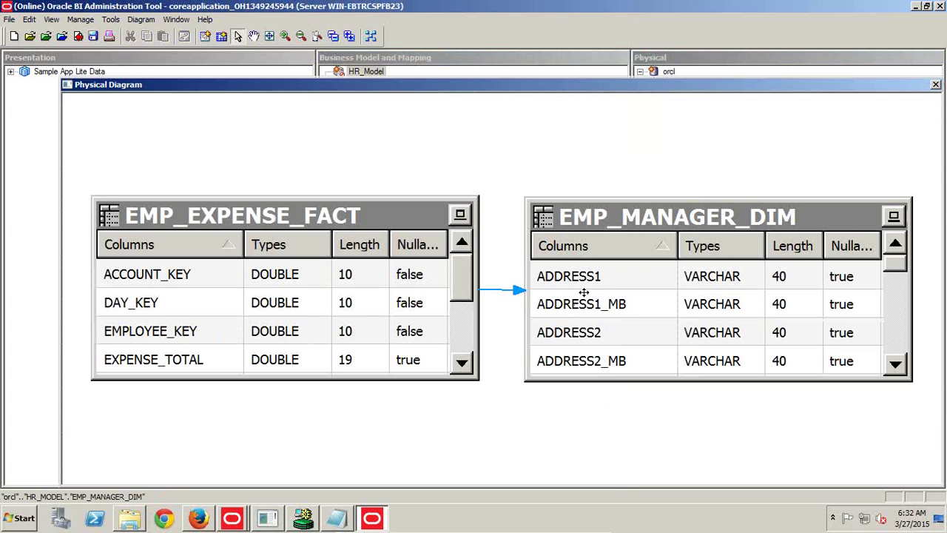
pyautogui.click(301, 36)
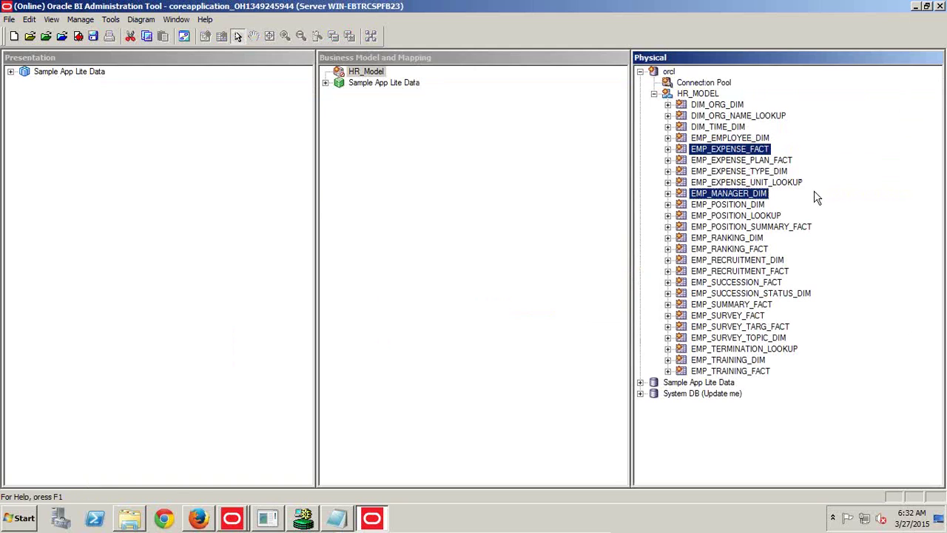
pyautogui.click(743, 194)
pyautogui.rightClick(744, 199)
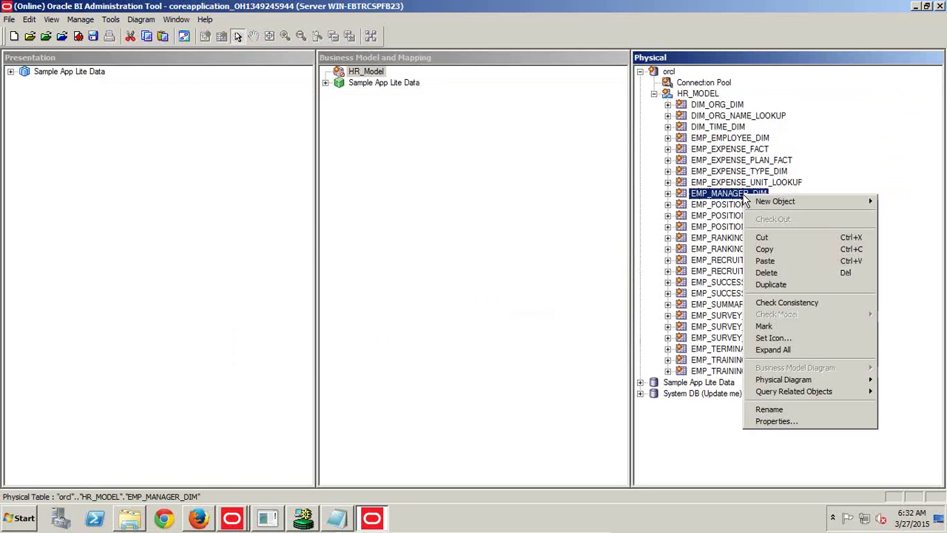
pyautogui.moveTo(748, 203)
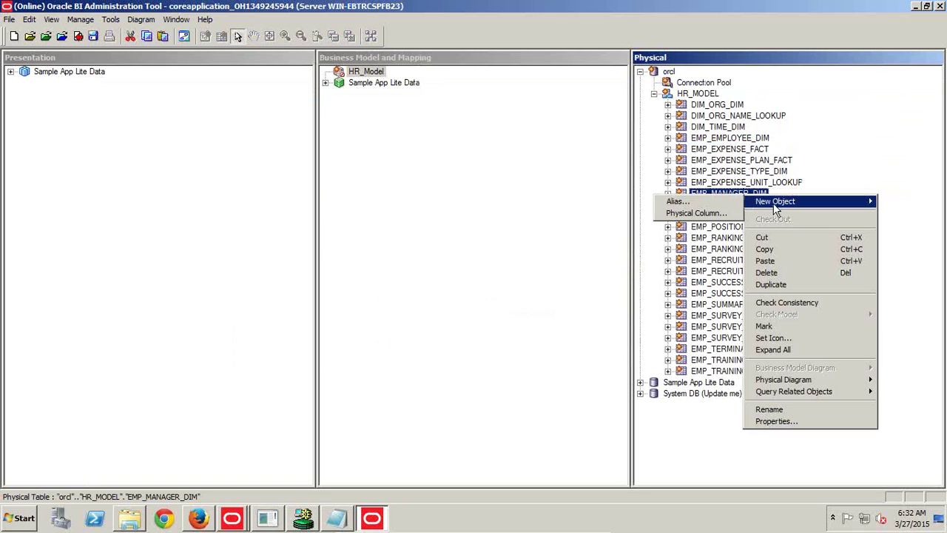
pyautogui.click(723, 204)
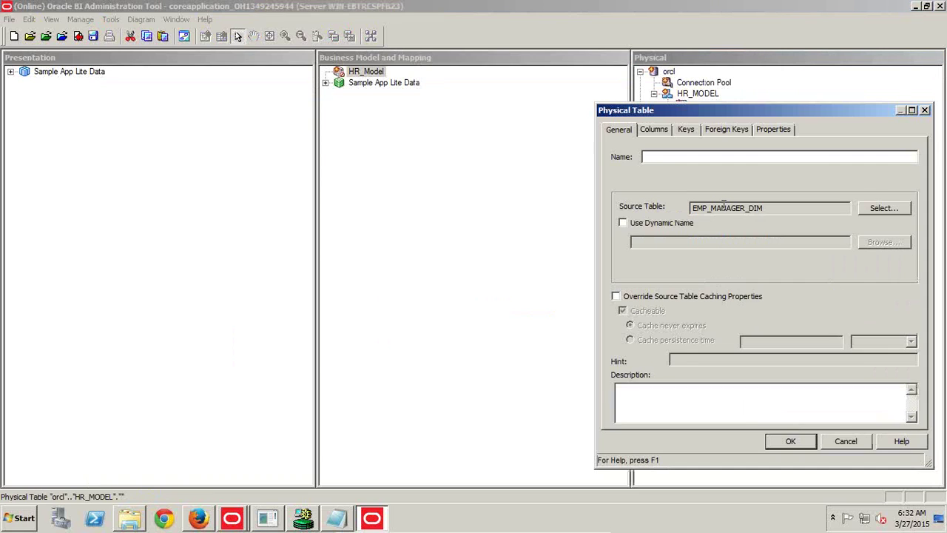
pyautogui.write('Employ')
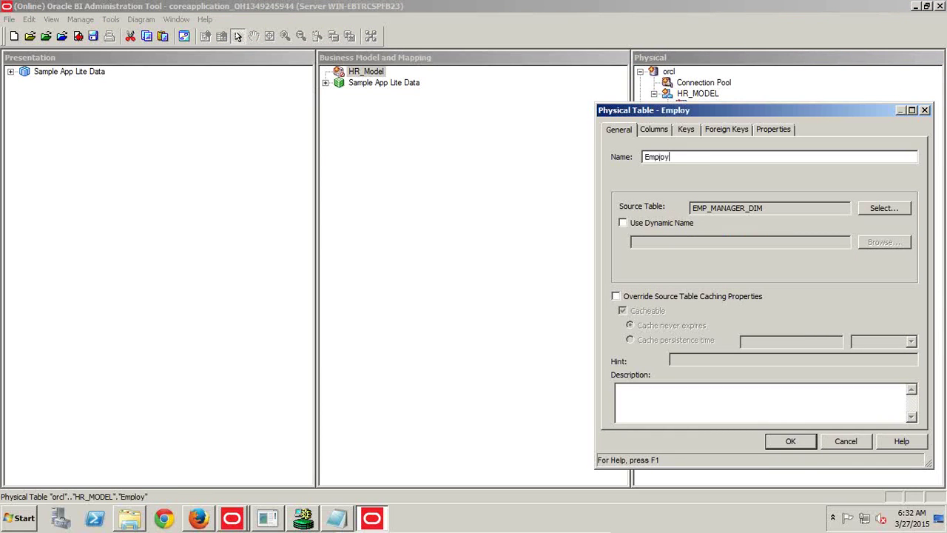
pyautogui.write('ee_Manager')
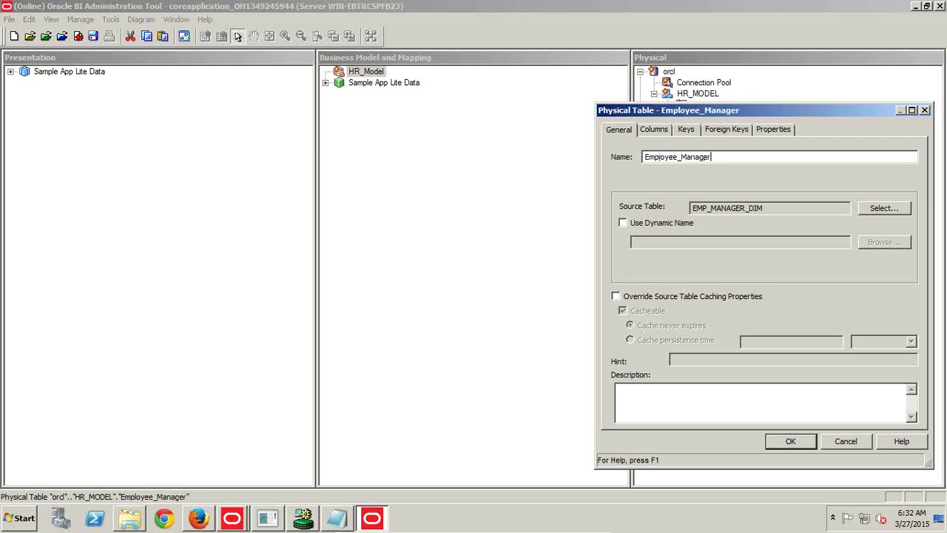
pyautogui.moveTo(729, 115); pyautogui.dragTo(529, 94)
# - Start a new alias of the EMP_MANAGER_DIM physical table and name it Employee_Manager
pyautogui.click(736, 194)
pyautogui.rightClick(743, 200)
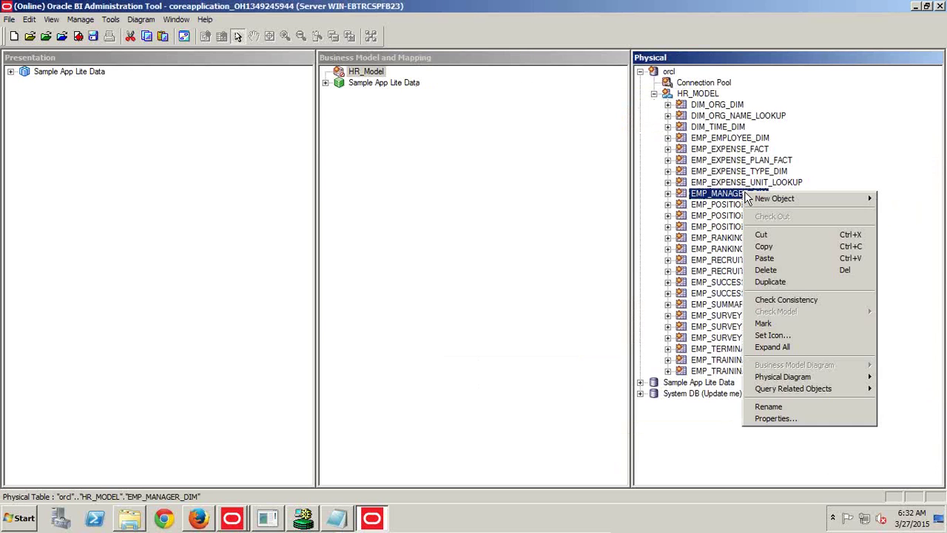
pyautogui.click(722, 200)
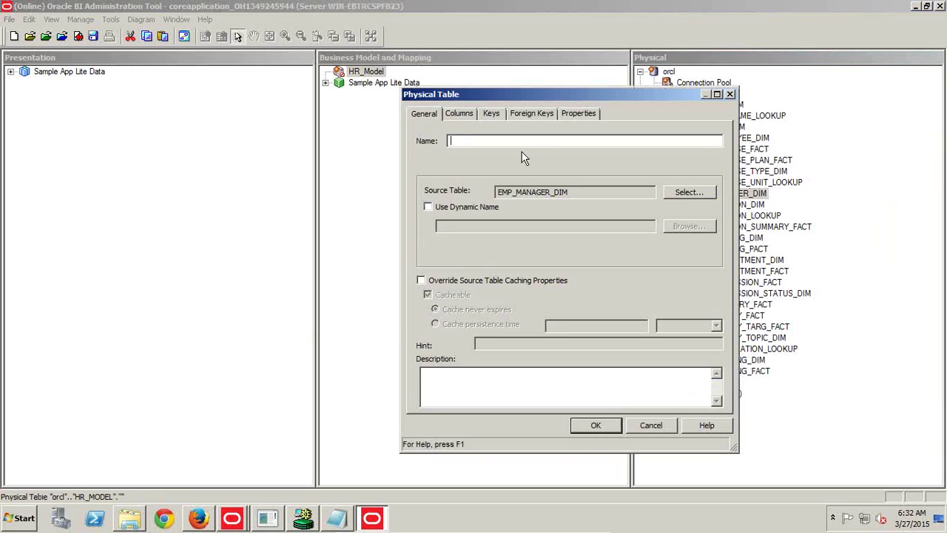
pyautogui.write('Employee_Manager')
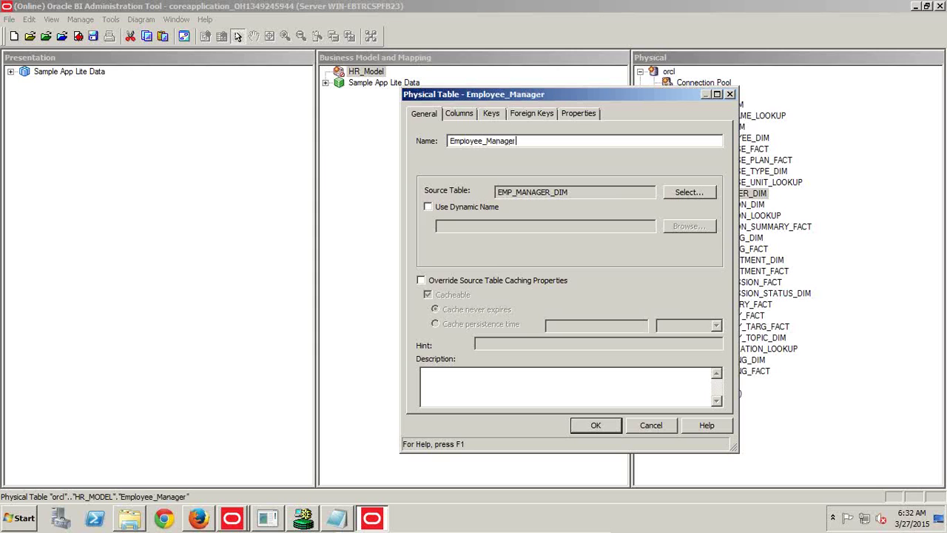
# - Add a key named Manager_Key1 to the Employee_Manager alias
pyautogui.click(491, 112)
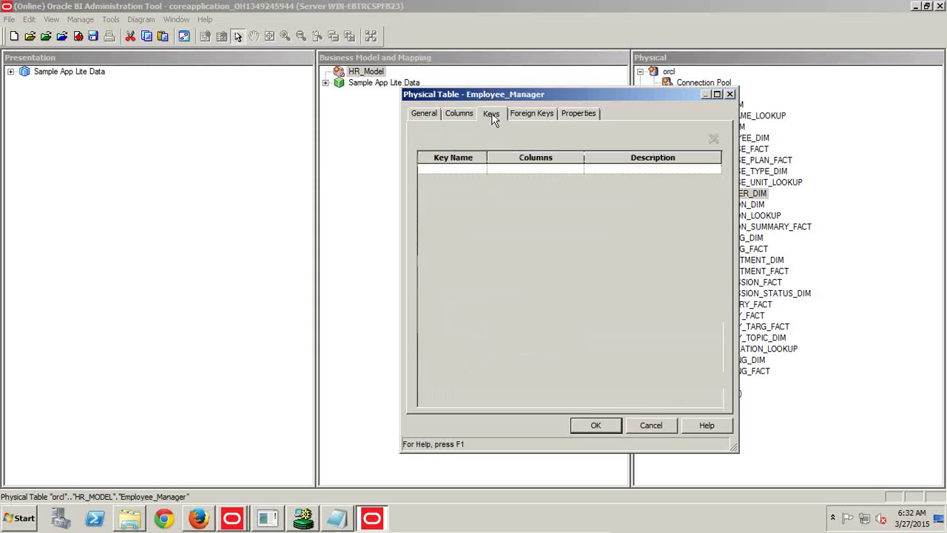
pyautogui.moveTo(497, 96); pyautogui.dragTo(228, 127)
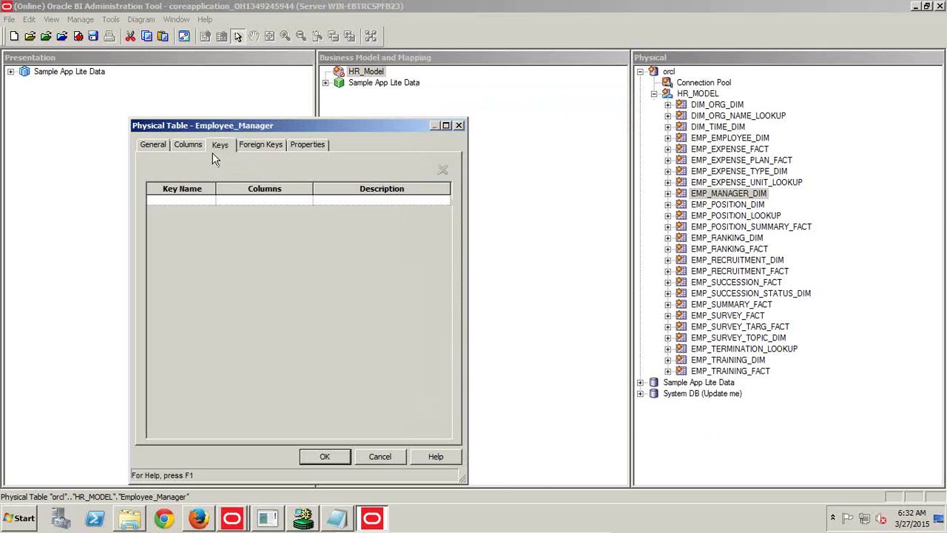
pyautogui.click(192, 201)
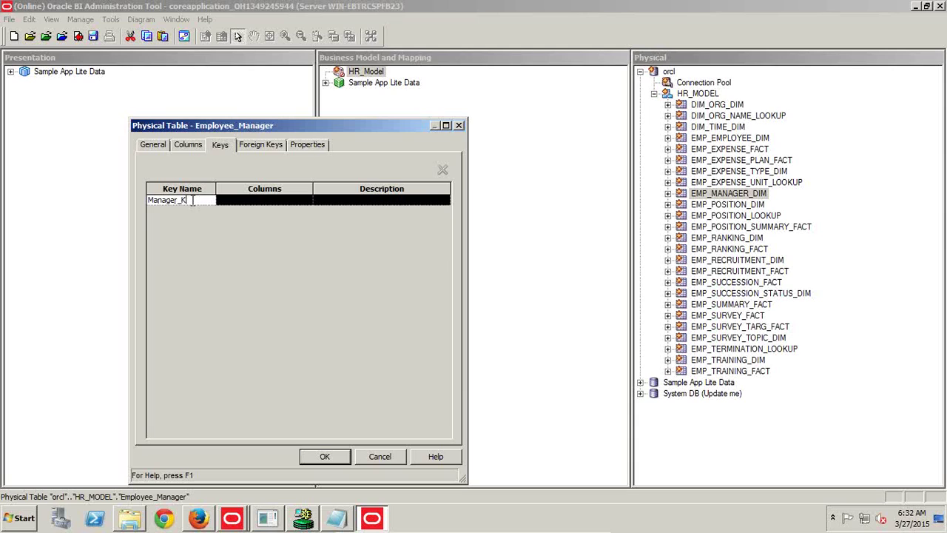
pyautogui.click(259, 204)
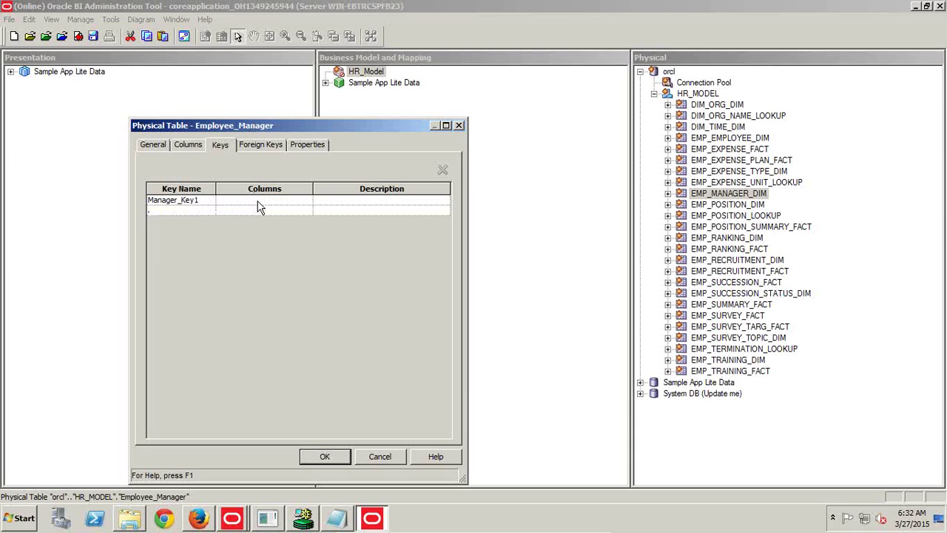
# - Assign the MANAGER_KEY1 column to the Manager_Key1 key, save the Employee_Manager alias and collapse its column list
pyautogui.click(284, 206)
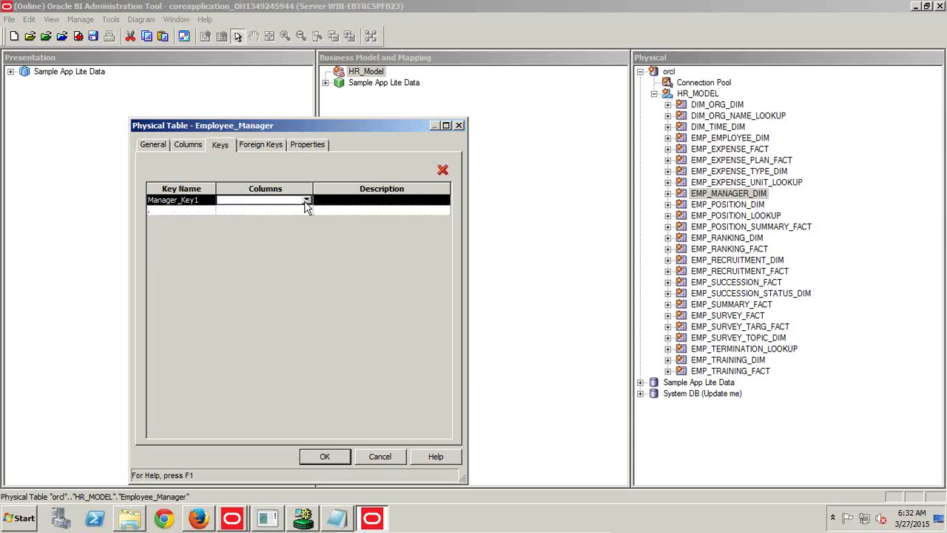
pyautogui.click(305, 203)
pyautogui.click(306, 265)
pyautogui.click(306, 264)
pyautogui.click(306, 264)
pyautogui.click(307, 264)
pyautogui.click(306, 264)
pyautogui.click(306, 264)
pyautogui.click(306, 264)
pyautogui.click(307, 264)
pyautogui.click(307, 265)
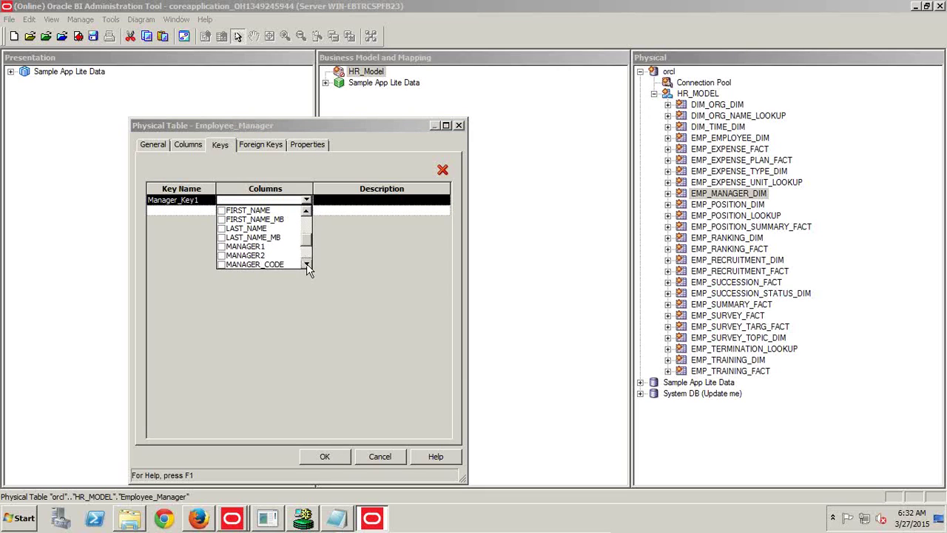
pyautogui.click(306, 264)
pyautogui.click(306, 264)
pyautogui.click(306, 264)
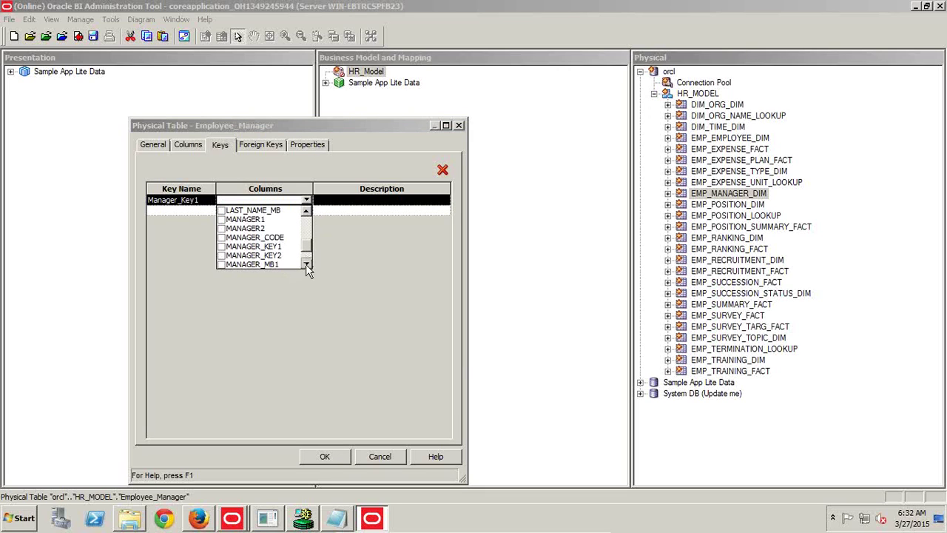
pyautogui.click(222, 246)
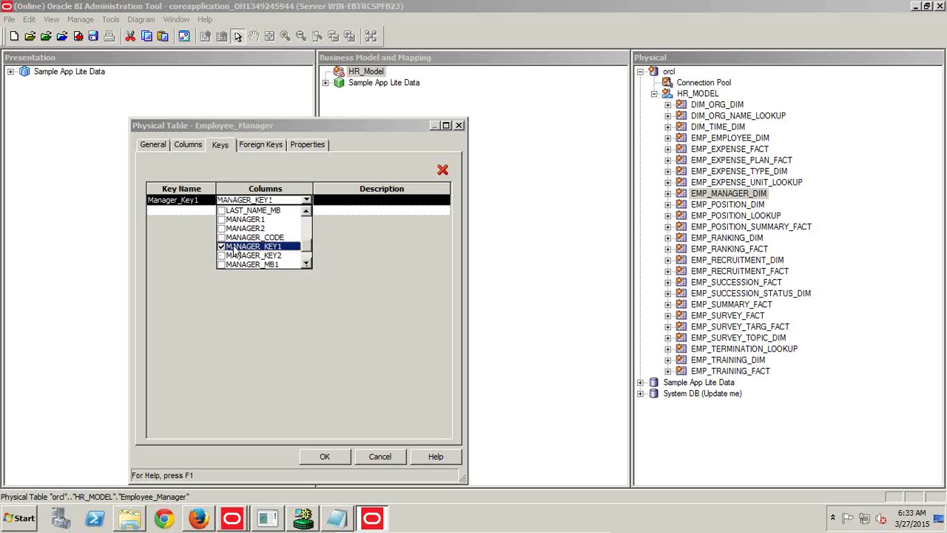
pyautogui.click(330, 458)
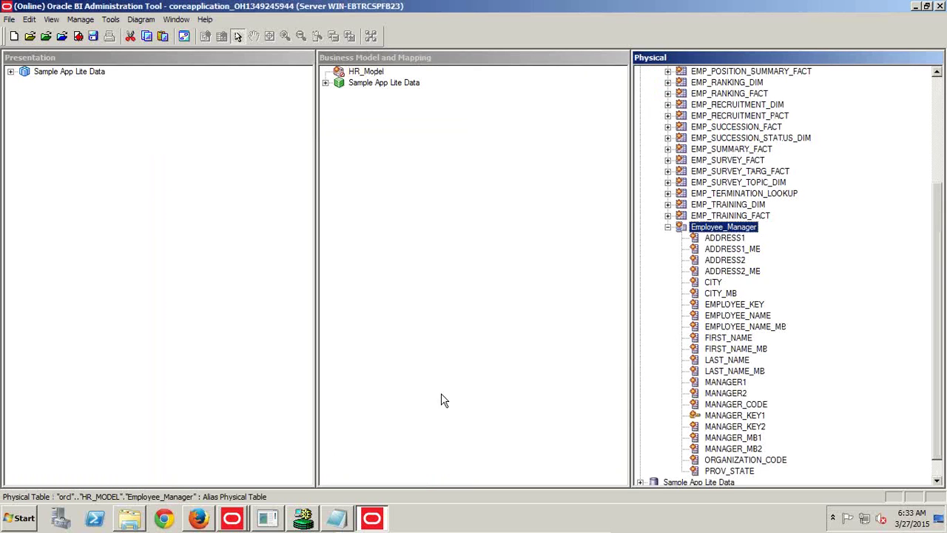
pyautogui.click(669, 228)
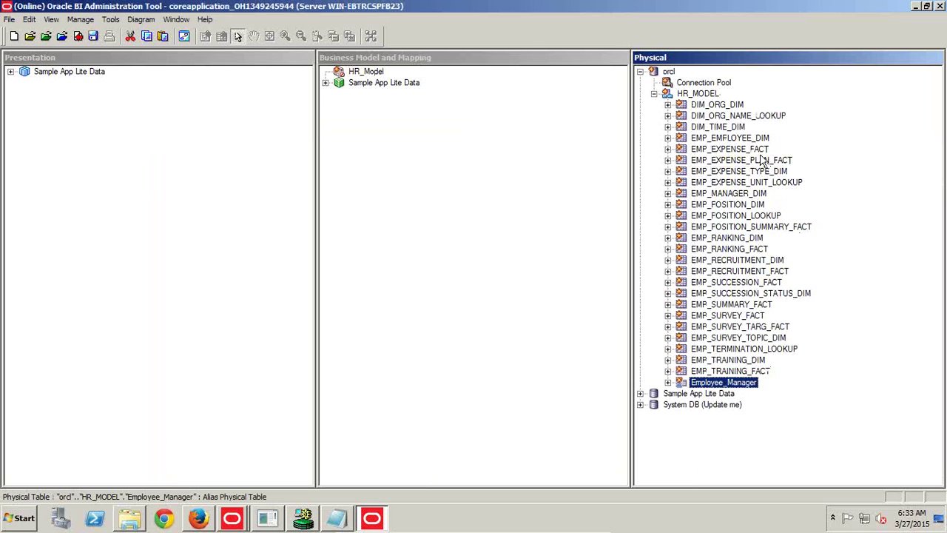
# - Start another alias of EMP_MANAGER_DIM and name it Employee_One_Over_Manager
pyautogui.rightClick(749, 195)
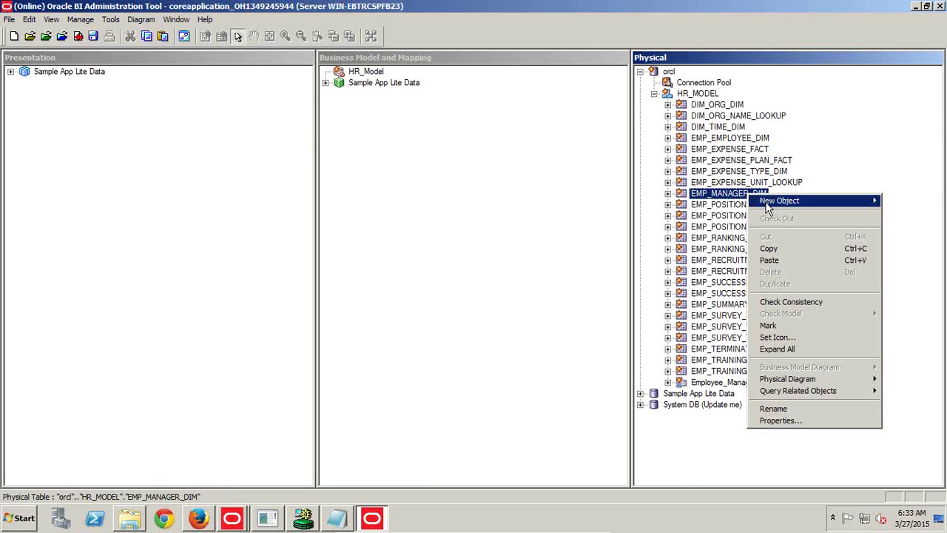
pyautogui.moveTo(762, 201)
pyautogui.click(692, 196)
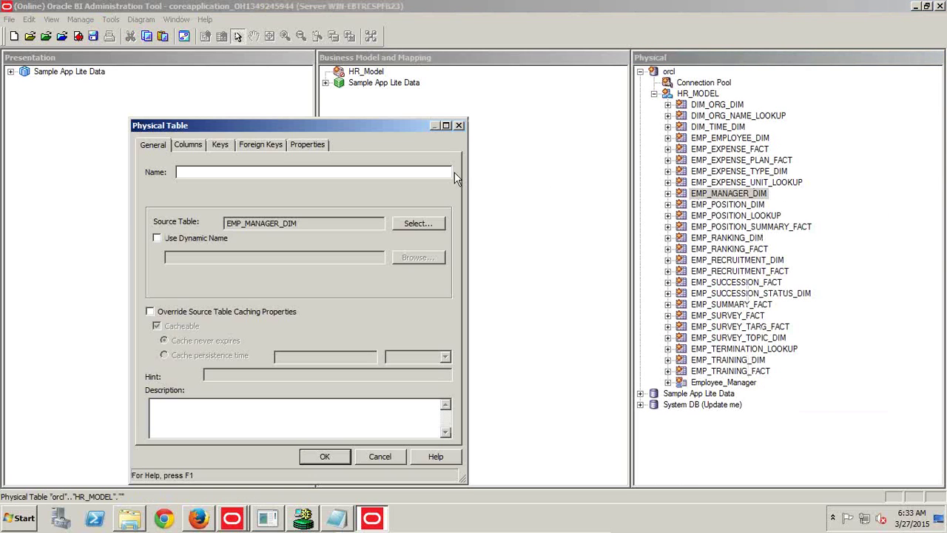
pyautogui.write('Eom')
pyautogui.write('mployee_One_')
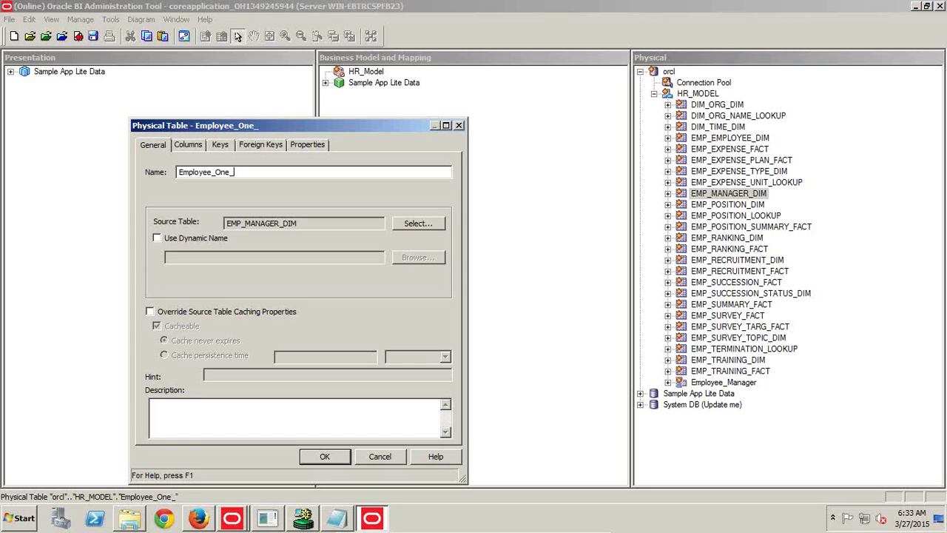
pyautogui.write('Over_Manager')
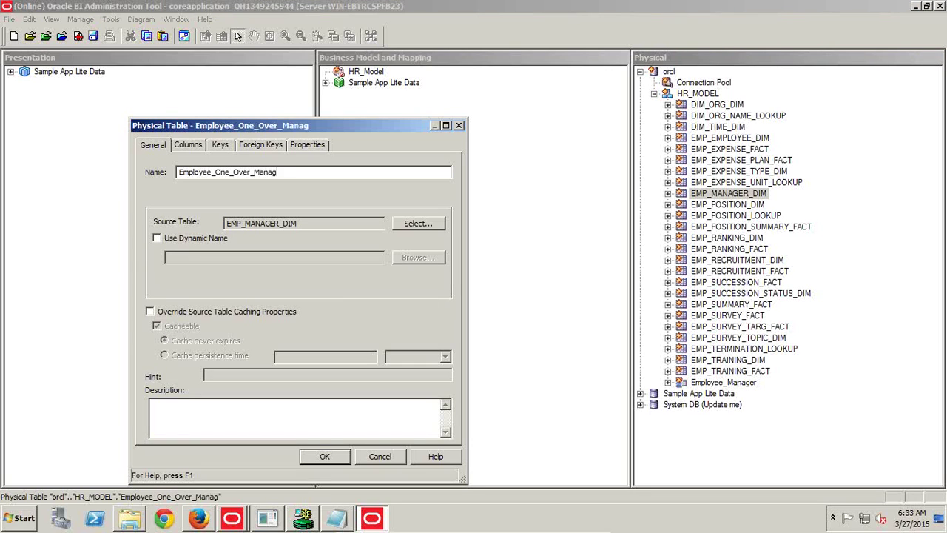
# - Add a key named Manager_Key2 on the MANAGER_KEY2 column, save the Employee_One_Over_Manager alias and collapse its column list
pyautogui.click(220, 144)
pyautogui.click(202, 198)
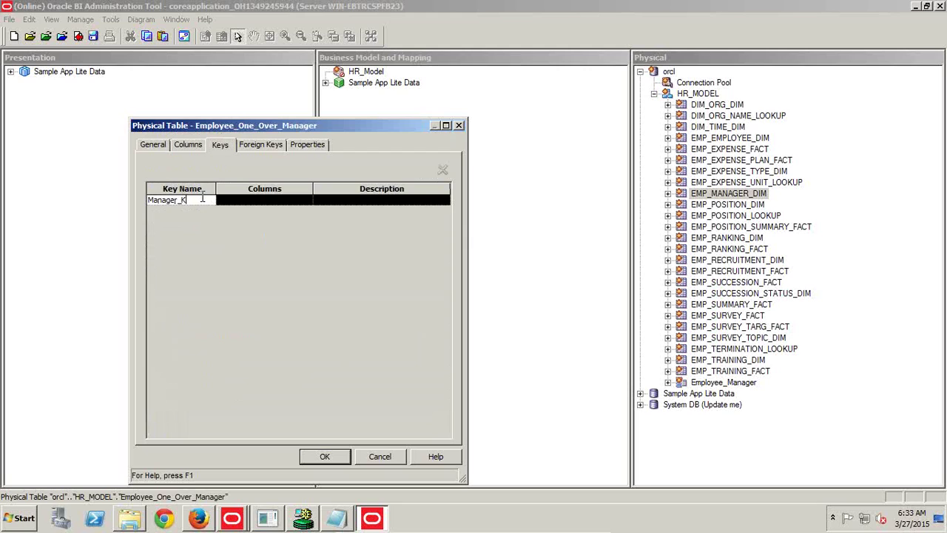
pyautogui.click(247, 211)
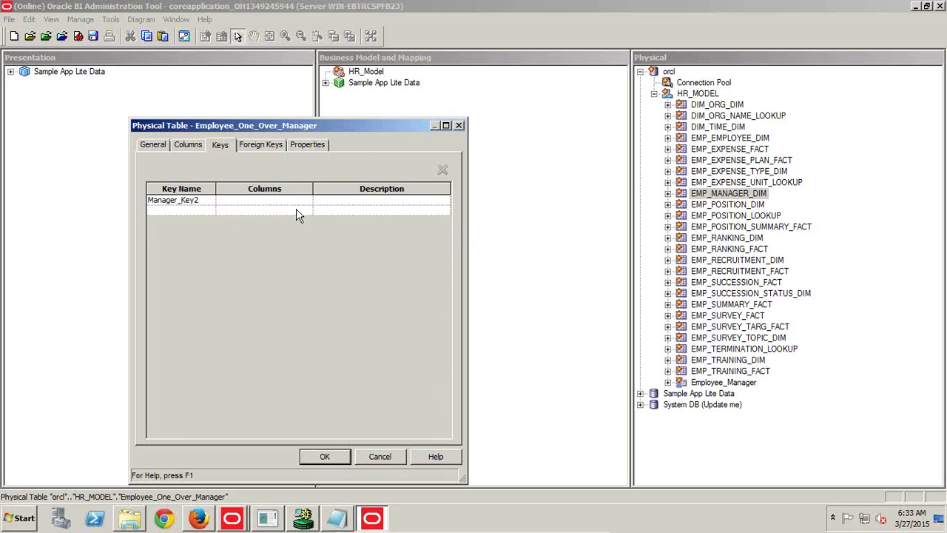
pyautogui.click(296, 201)
pyautogui.click(306, 200)
pyautogui.scroll(-9, 306, 260)
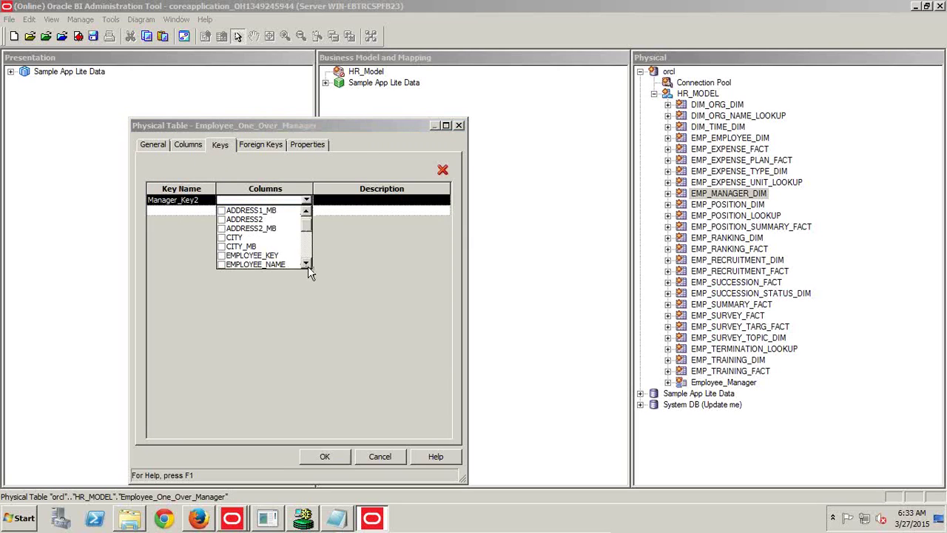
pyautogui.scroll(-3, 306, 263)
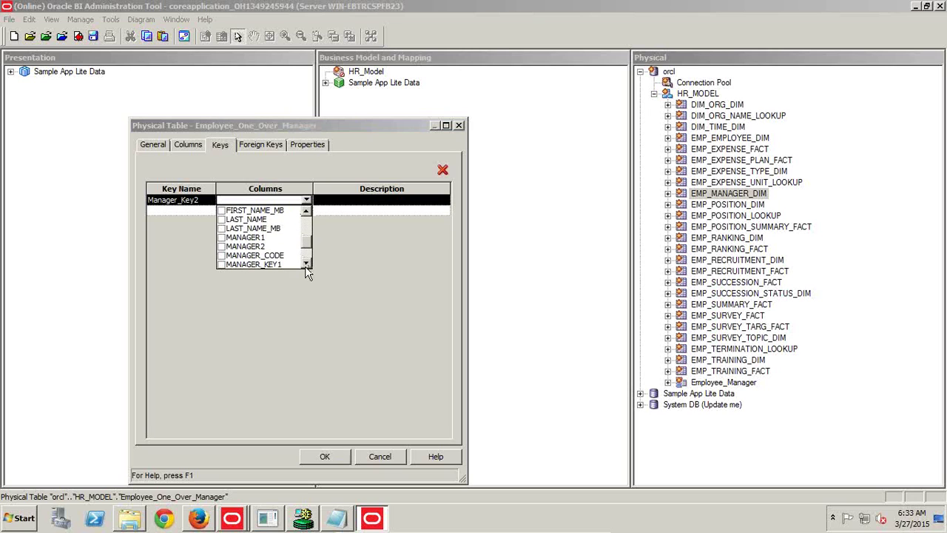
pyautogui.click(220, 255)
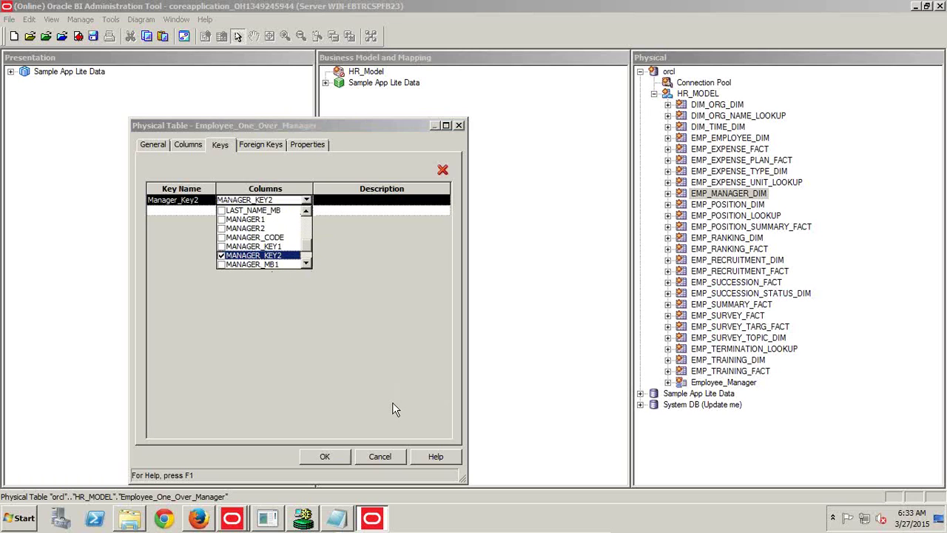
pyautogui.click(331, 460)
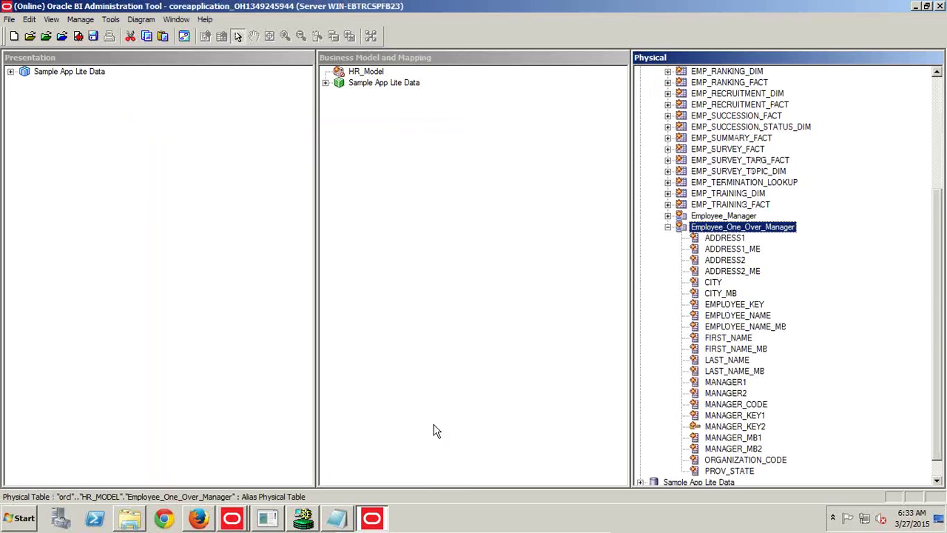
pyautogui.click(669, 228)
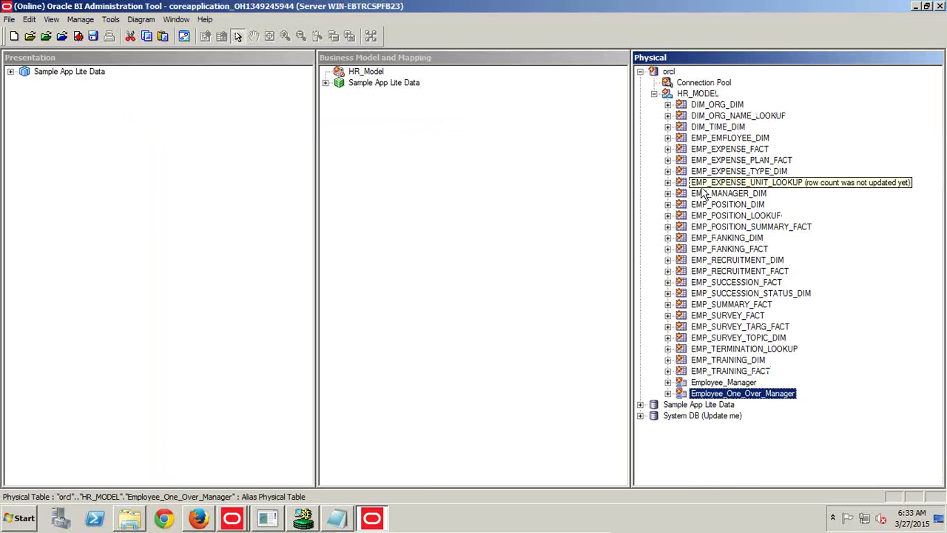
# - Open a physical diagram of only the EMP_EXPENSE_FACT, EMP_MANAGER_DIM, Employee_Manager and Employee_One_Over_Manager tables
pyautogui.click(751, 150)
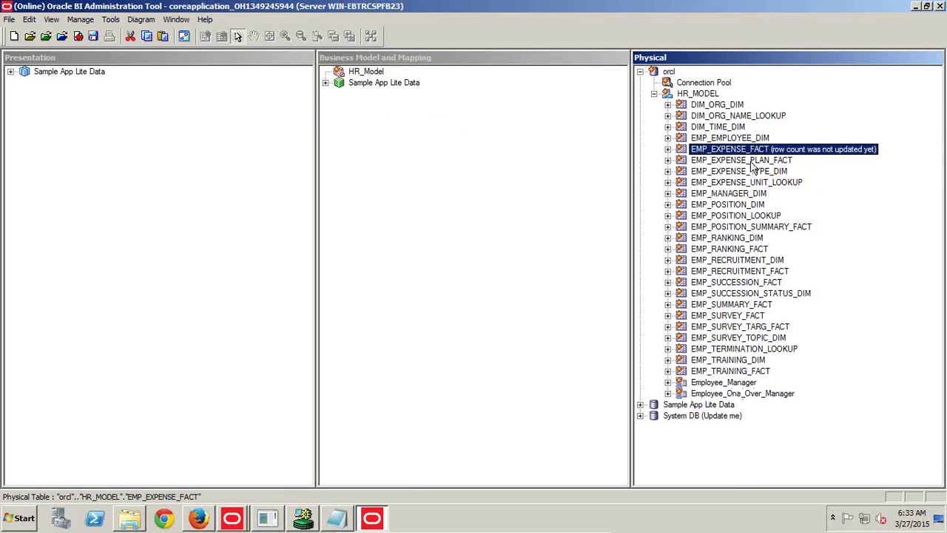
pyautogui.keyDown('ctrl'); pyautogui.click(745, 196); pyautogui.keyUp('ctrl')
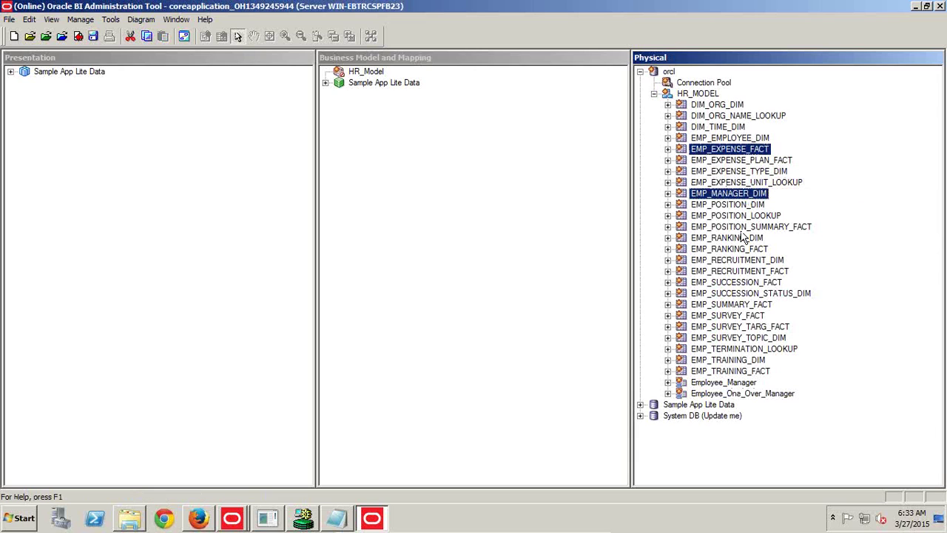
pyautogui.keyDown('ctrl'); pyautogui.click(730, 382); pyautogui.keyUp('ctrl')
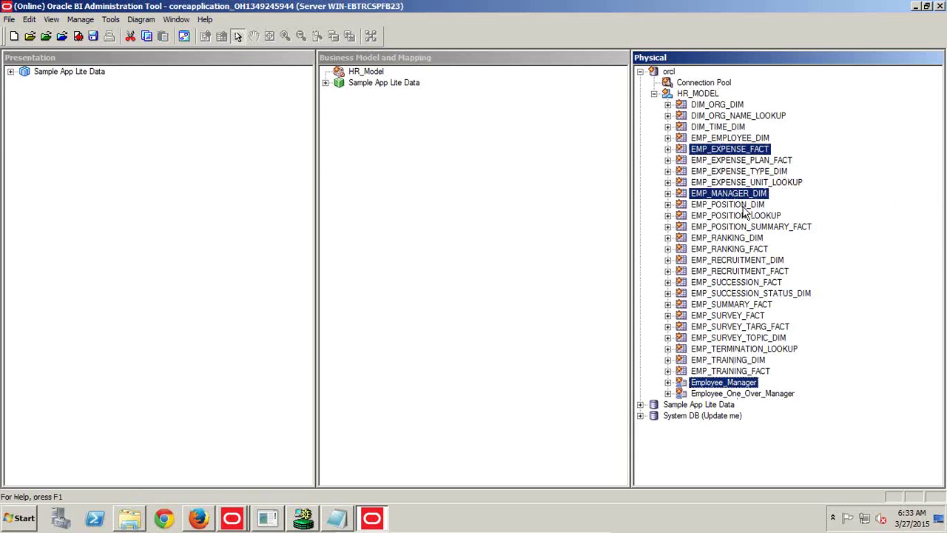
pyautogui.keyDown('ctrl'); pyautogui.click(749, 394); pyautogui.keyUp('ctrl')
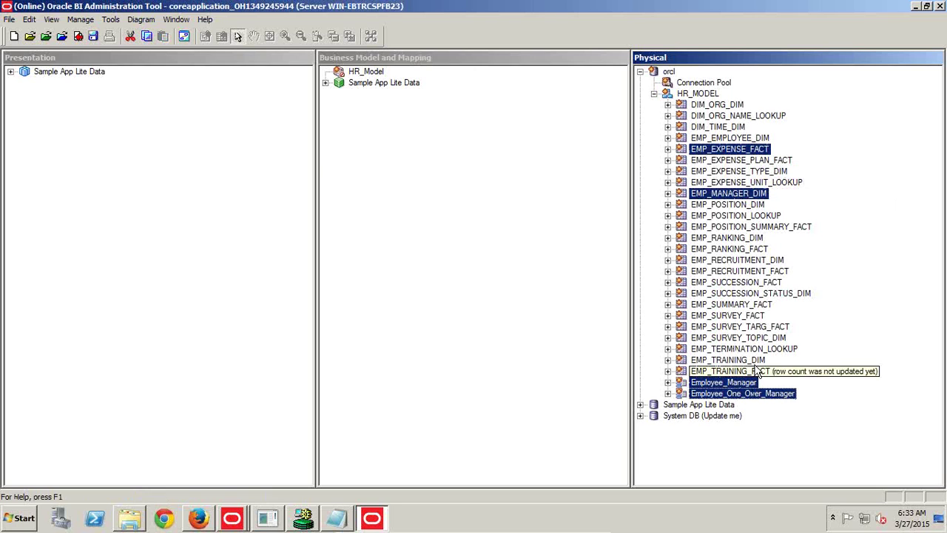
pyautogui.rightClick(734, 151)
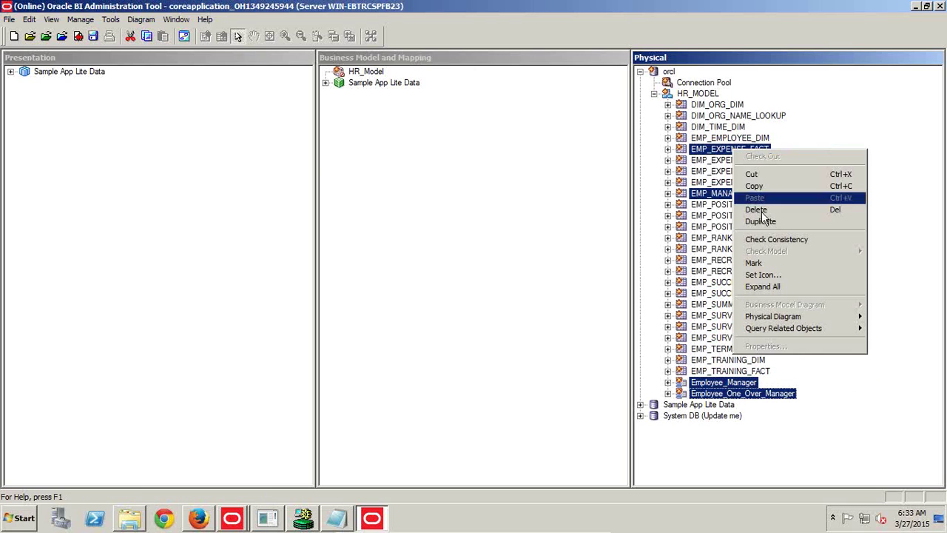
pyautogui.moveTo(759, 318)
pyautogui.click(592, 317)
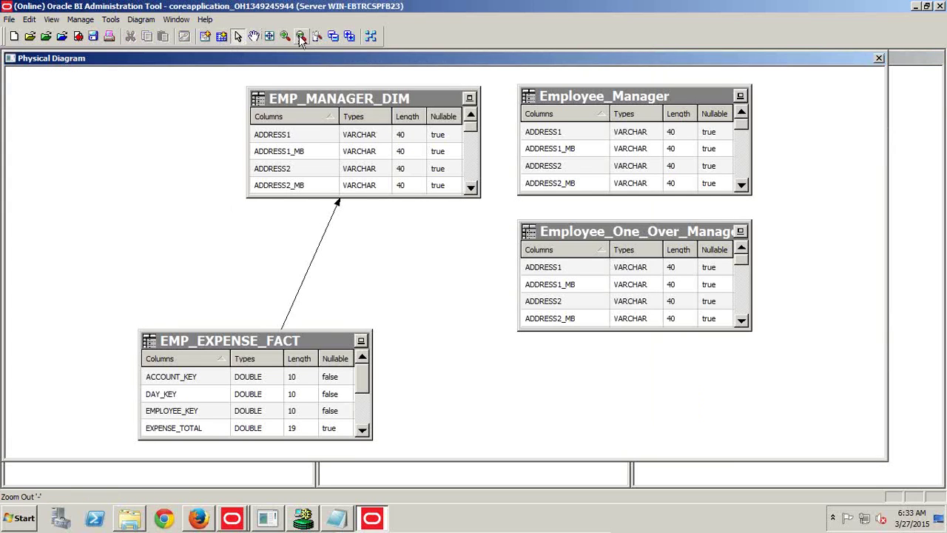
# - Arrange the diagram with EMP_EXPENSE_FACT on one side and the three manager tables stacked in a column beside it
pyautogui.click(300, 37)
pyautogui.click(300, 37)
pyautogui.click(343, 129)
pyautogui.moveTo(342, 130); pyautogui.dragTo(305, 136)
pyautogui.moveTo(304, 337); pyautogui.dragTo(175, 219)
pyautogui.moveTo(333, 135); pyautogui.dragTo(417, 142)
pyautogui.moveTo(511, 170); pyautogui.dragTo(331, 290)
pyautogui.moveTo(538, 242); pyautogui.dragTo(359, 362)
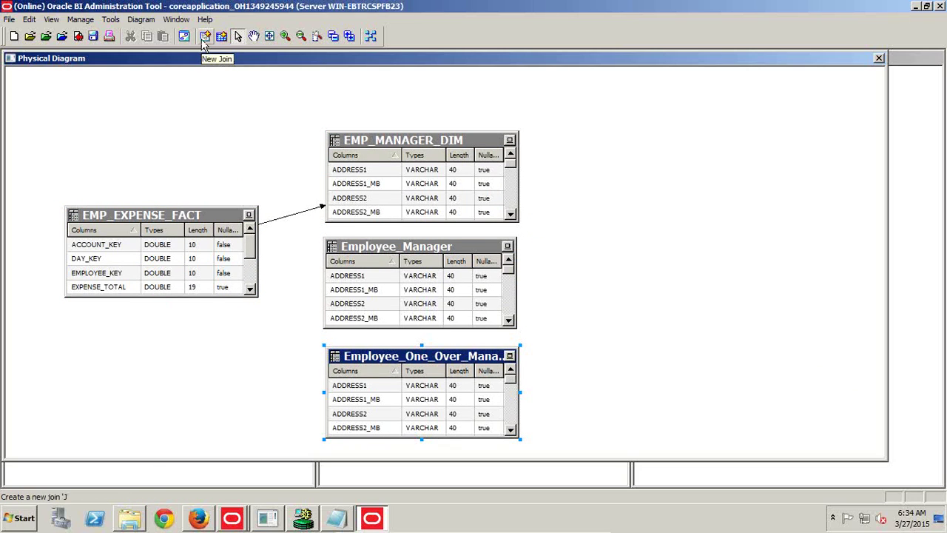
# - Join EMP_EXPENSE_FACT to Employee_Manager with the foreign key expression MANAGER_KEY1 = EMPLOYEE_KEY
pyautogui.click(203, 39)
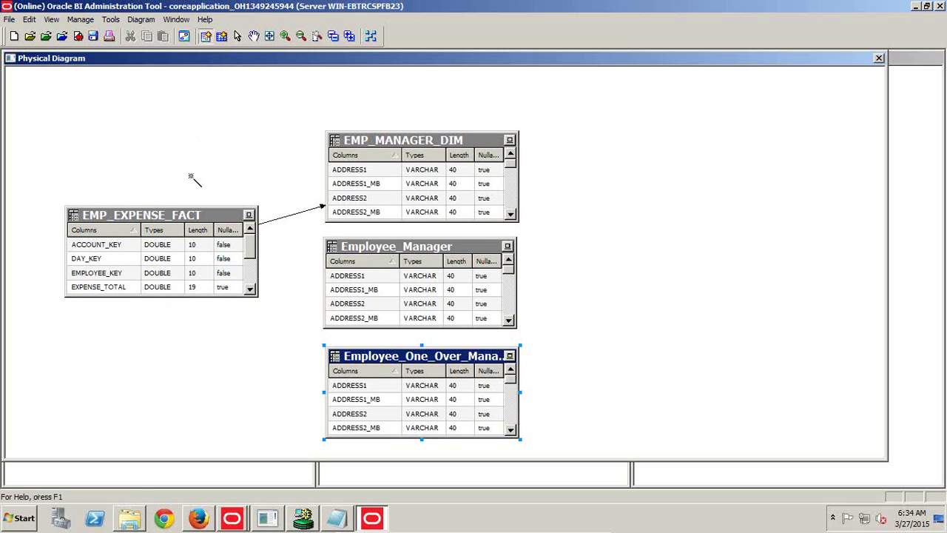
pyautogui.click(373, 247)
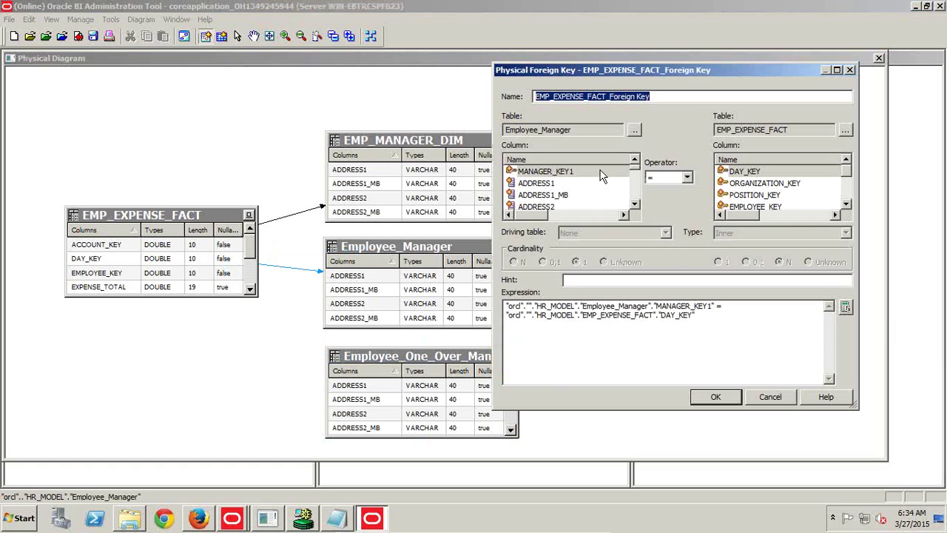
pyautogui.click(557, 173)
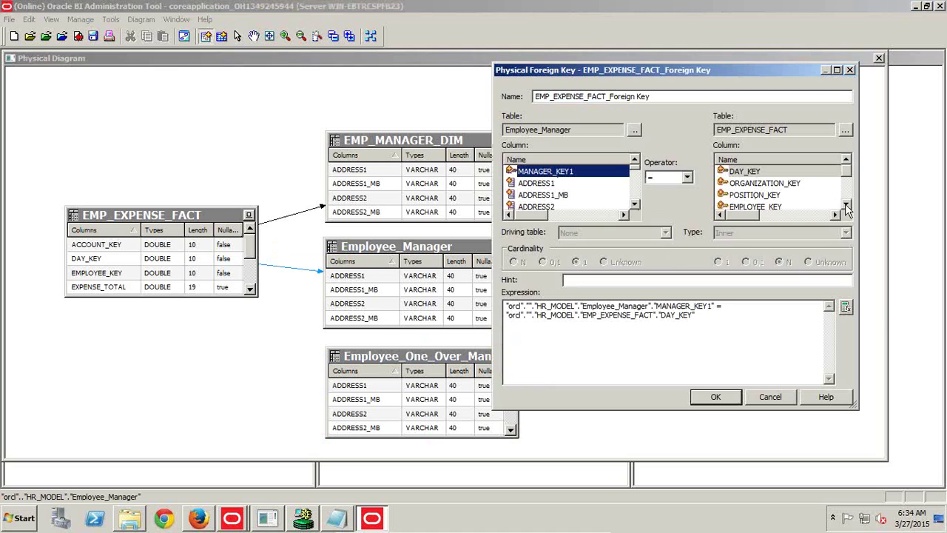
pyautogui.click(788, 209)
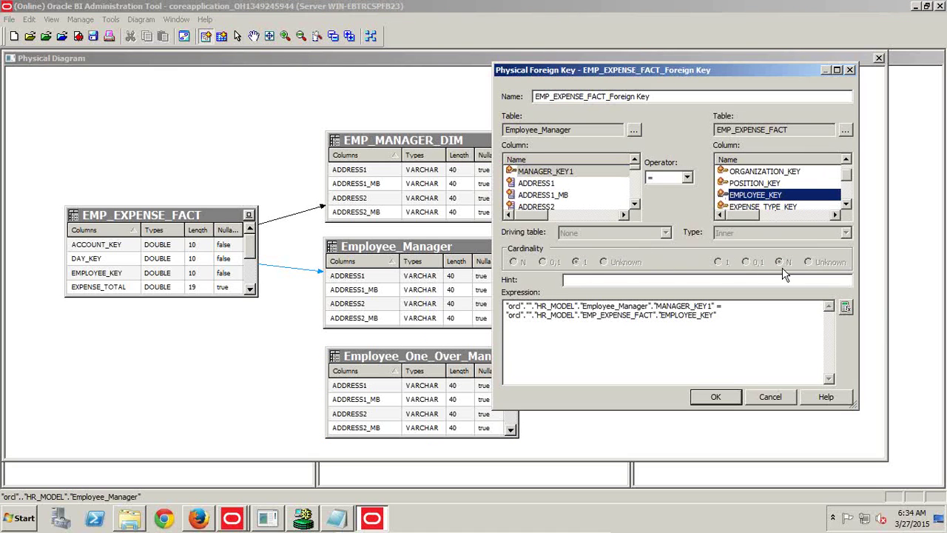
pyautogui.click(709, 398)
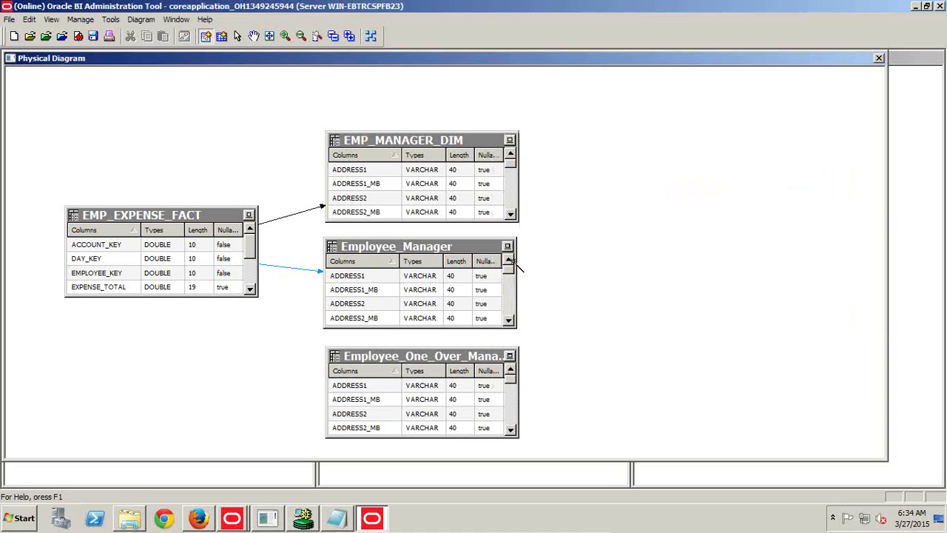
# - Join EMP_EXPENSE_FACT to Employee_One_Over_Manager with the foreign key expression MANAGER_KEY2 = EMPLOYEE_KEY
pyautogui.click(207, 37)
pyautogui.click(217, 222)
pyautogui.click(402, 357)
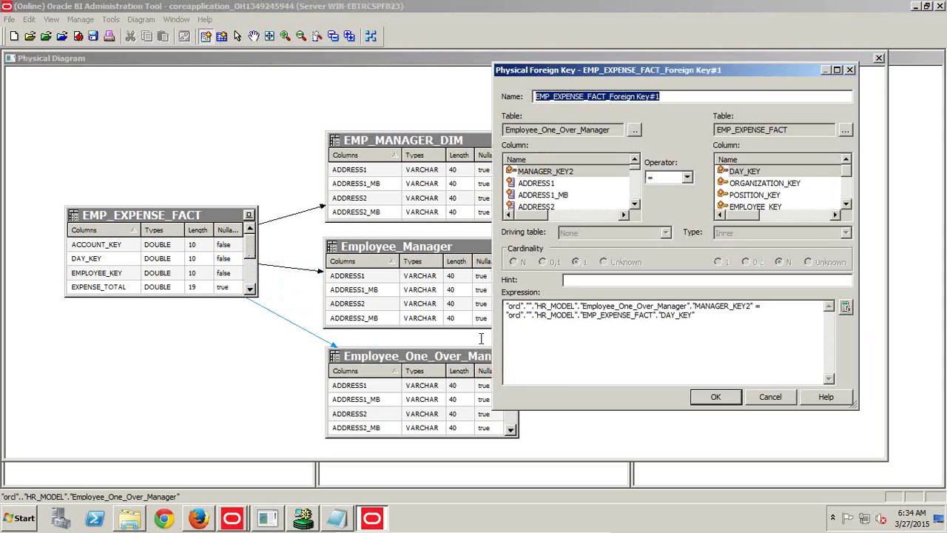
pyautogui.click(846, 204)
pyautogui.click(762, 194)
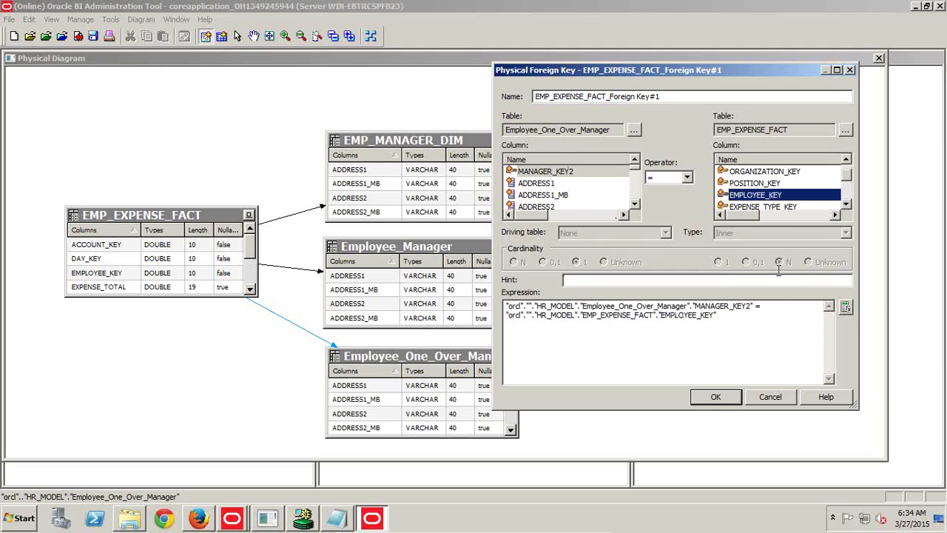
pyautogui.click(718, 399)
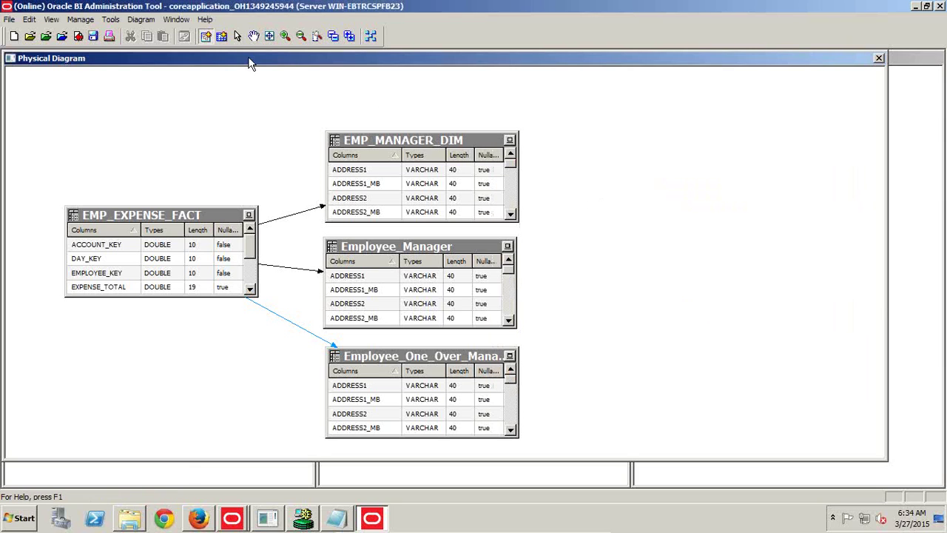
# - Save the repository with the changes checked in and the global consistency check run, and close the physical diagram
pyautogui.click(92, 35)
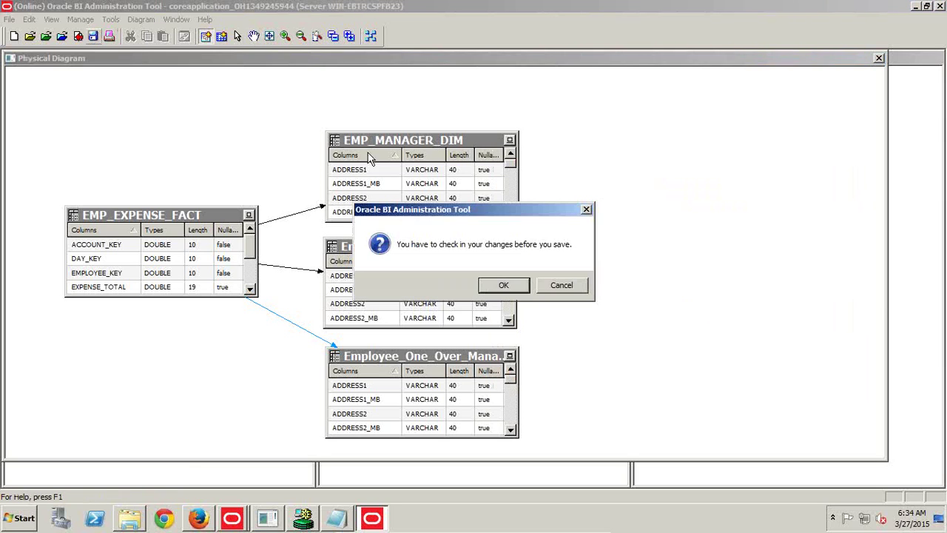
pyautogui.click(527, 287)
pyautogui.click(444, 290)
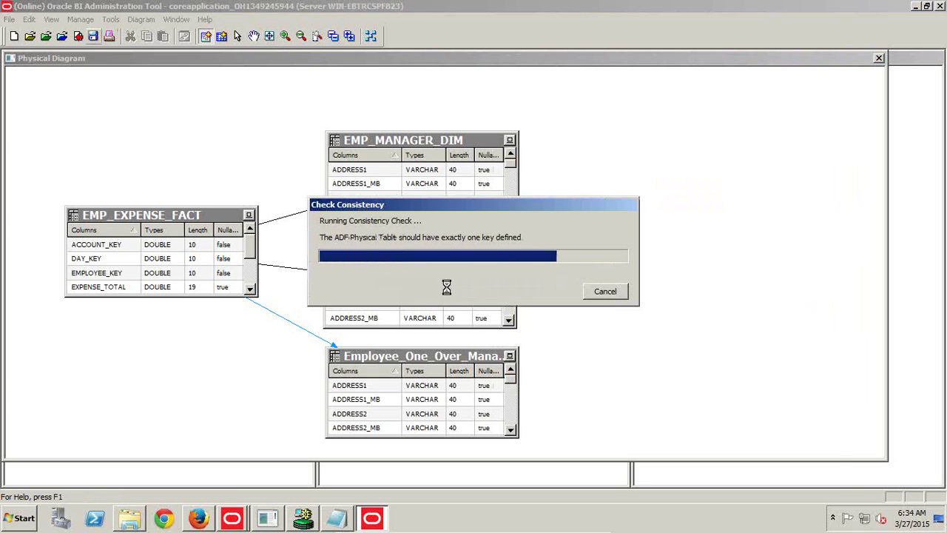
pyautogui.click(749, 456)
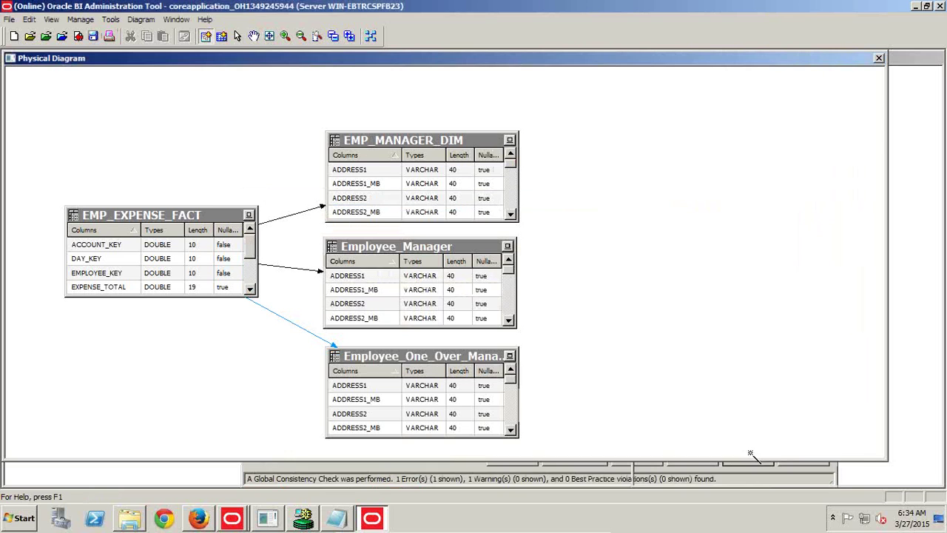
pyautogui.click(879, 59)
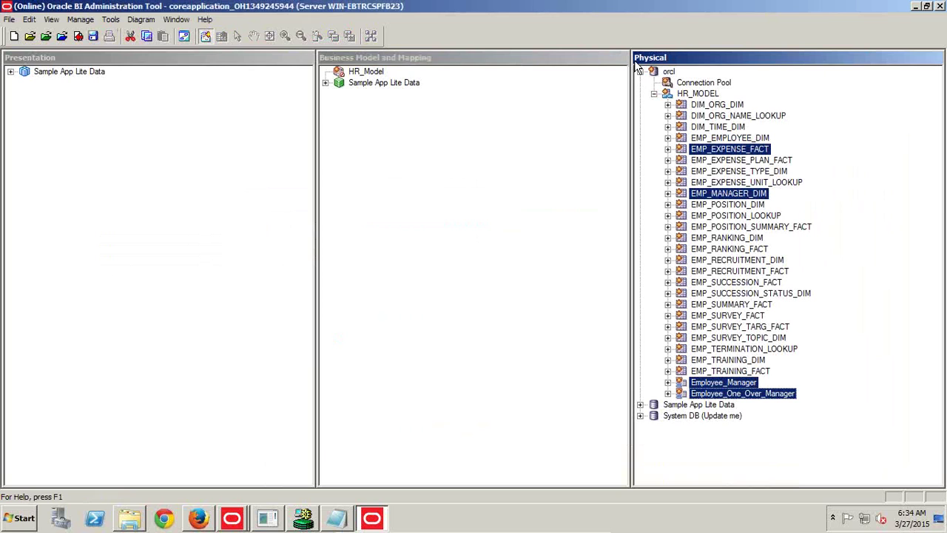
# - Review the joins of the four tables in the physical diagram, close it and leave only EMP_EXPENSE_FACT selected
pyautogui.click(184, 36)
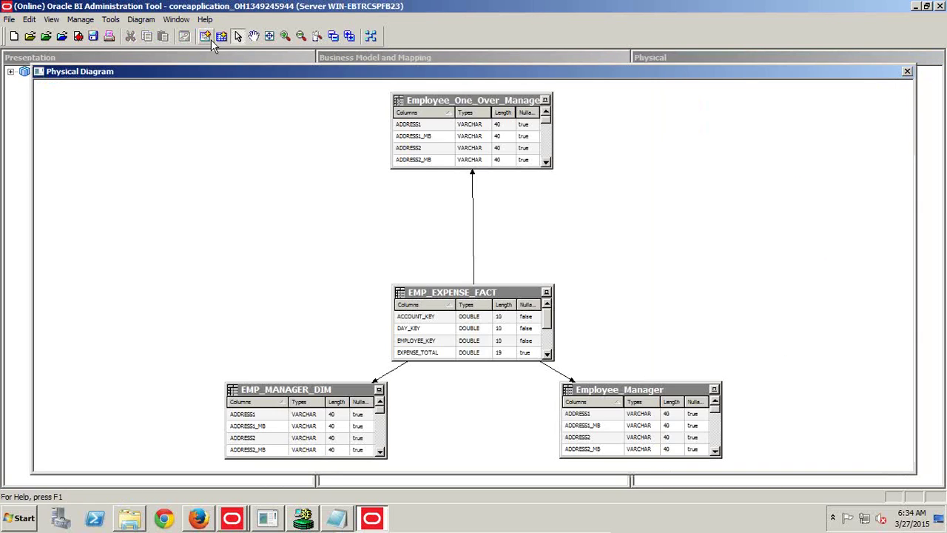
pyautogui.click(909, 72)
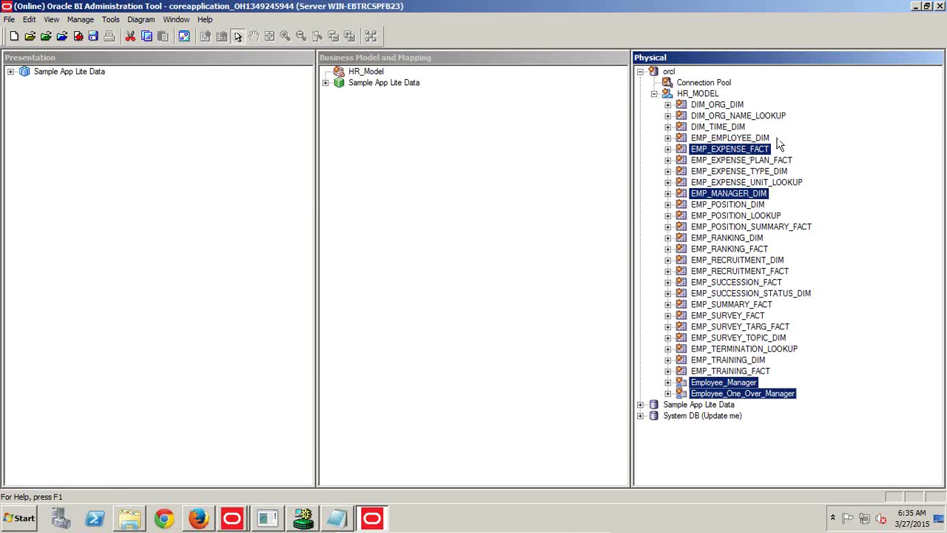
pyautogui.click(755, 139)
pyautogui.click(752, 151)
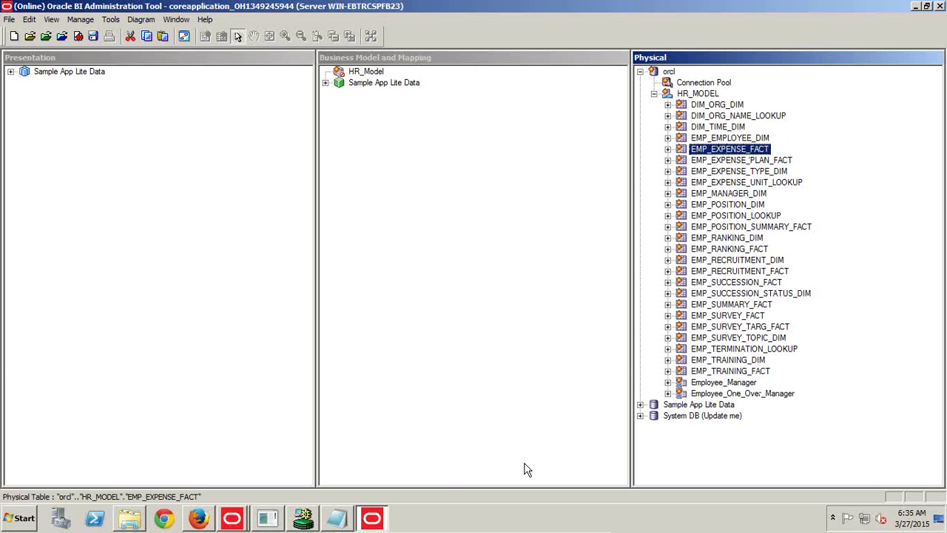
# - Replace the Notepad text with "Test#1 : Query without alias" and "Test#2 : Using Alias", and return to the Administration Tool
pyautogui.click(338, 518)
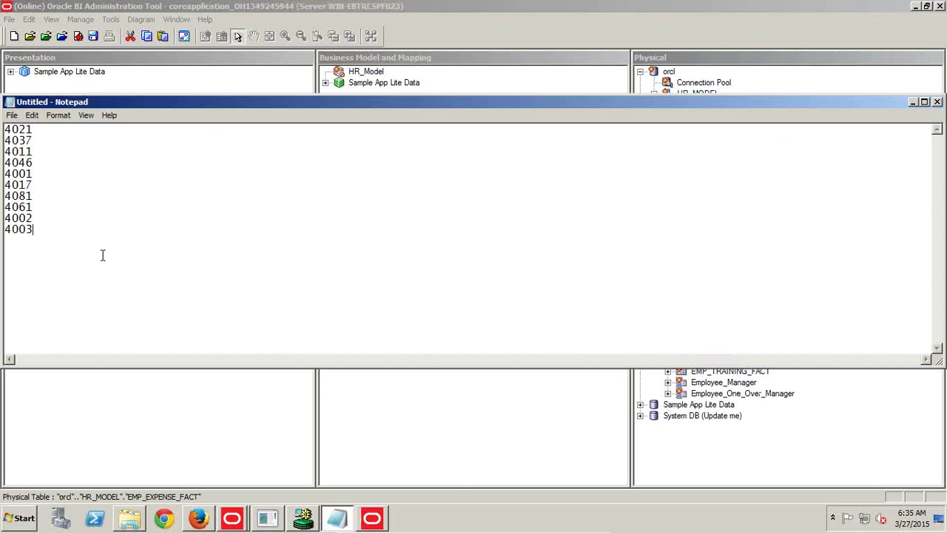
pyautogui.hotkey('ctrl', 'a')
pyautogui.write('T')
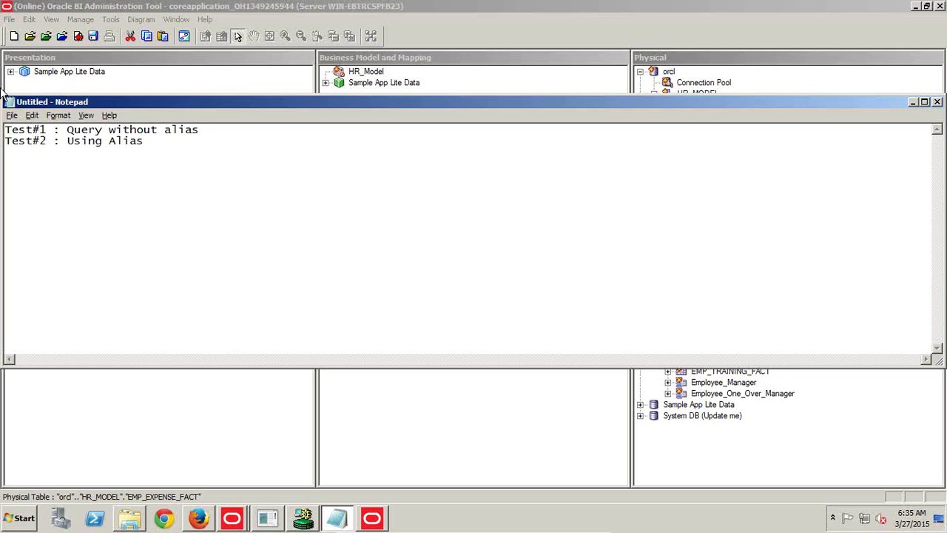
pyautogui.hotkey('alt', 'Tab')
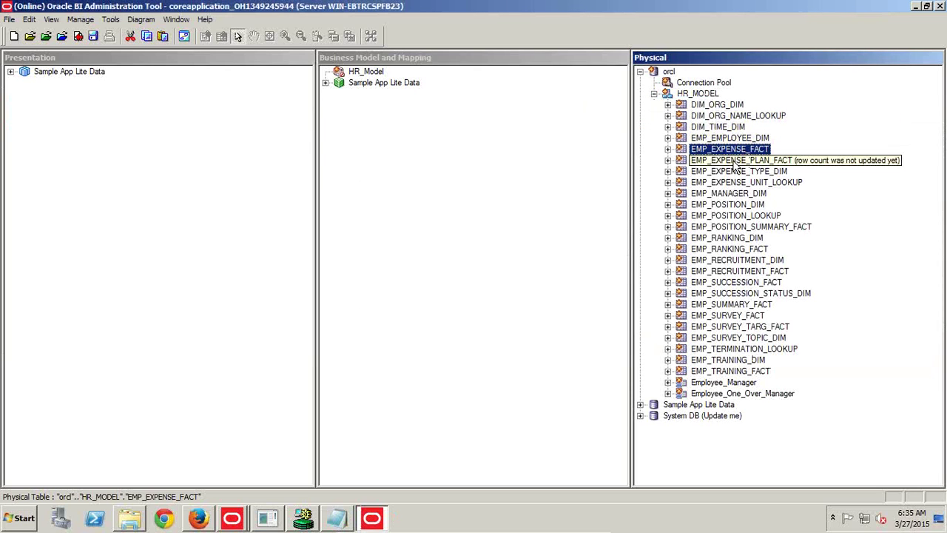
# - Add EMP_EXPENSE_FACT, DIM_TIME_DIM, DIM_ORG_DIM, DIM_ORG_NAME_LOOKUP, EMP_POSITION_DIM, EMP_POSITION_LOOKUP and EMP_MANAGER_DIM to the HR_Model business model
pyautogui.keyDown('ctrl'); pyautogui.click(728, 129); pyautogui.keyUp('ctrl')
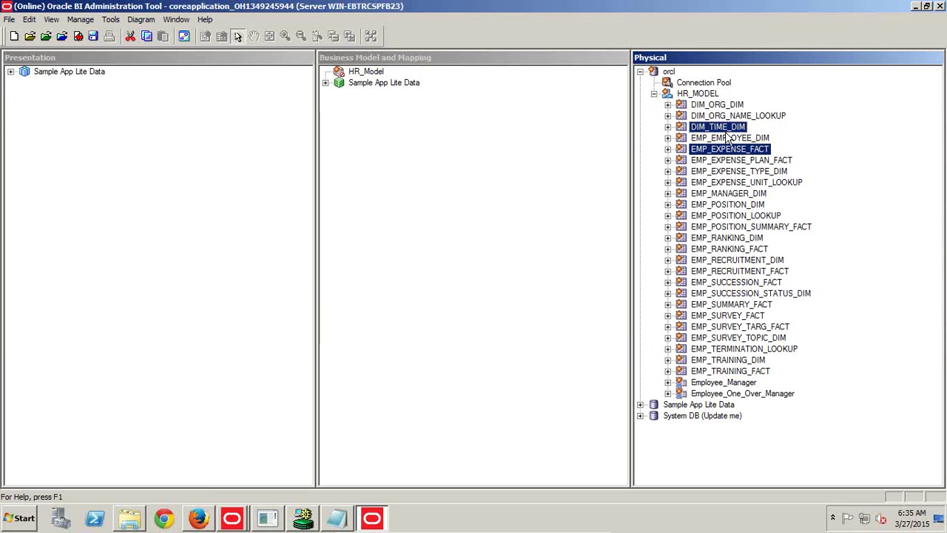
pyautogui.keyDown('ctrl'); pyautogui.click(725, 106); pyautogui.keyUp('ctrl')
pyautogui.keyDown('ctrl'); pyautogui.click(729, 117); pyautogui.keyUp('ctrl')
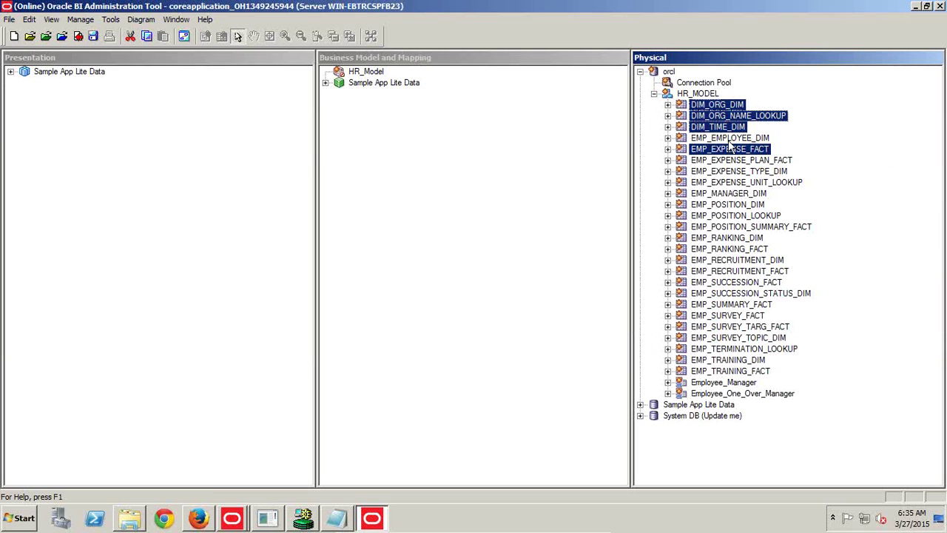
pyautogui.keyDown('ctrl'); pyautogui.click(728, 205); pyautogui.keyUp('ctrl')
pyautogui.keyDown('ctrl'); pyautogui.click(733, 216); pyautogui.keyUp('ctrl')
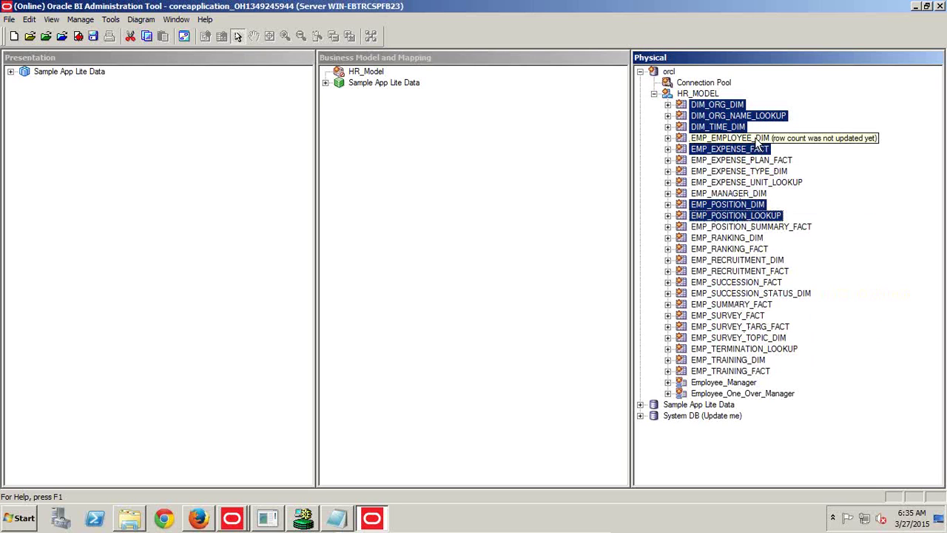
pyautogui.keyDown('ctrl'); pyautogui.click(731, 193); pyautogui.keyUp('ctrl')
pyautogui.moveTo(740, 116); pyautogui.dragTo(364, 74)
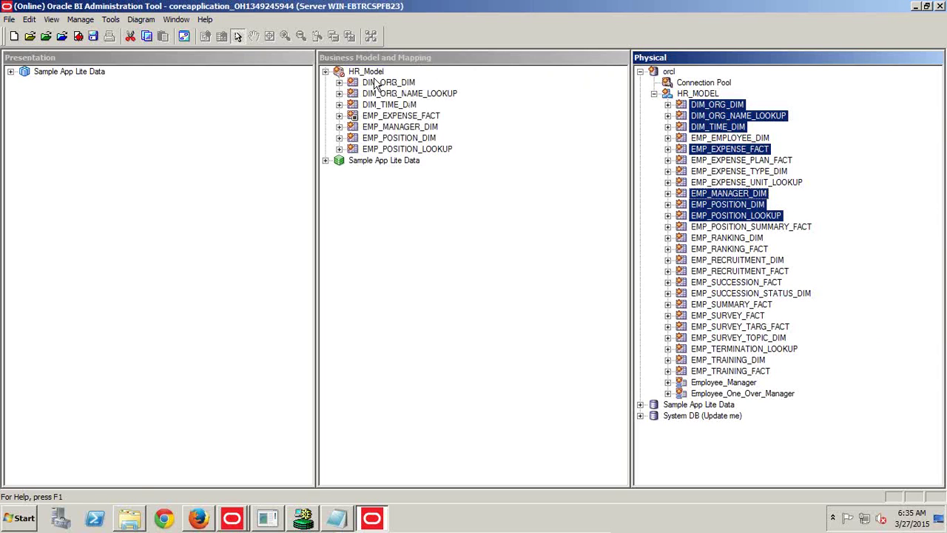
# - Rename the HR_Model business model as HR_Model_Without_Alias
pyautogui.rightClick(360, 75)
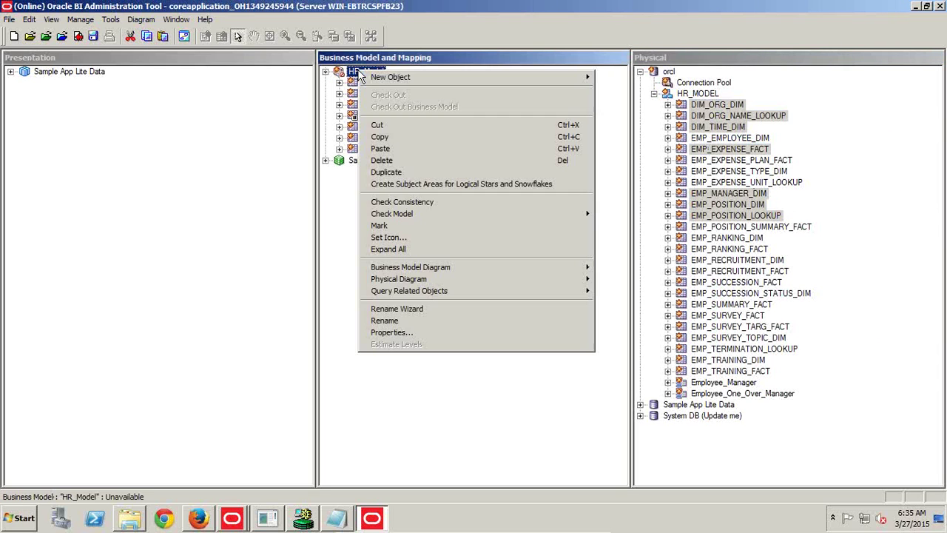
pyautogui.click(403, 323)
pyautogui.press('End')
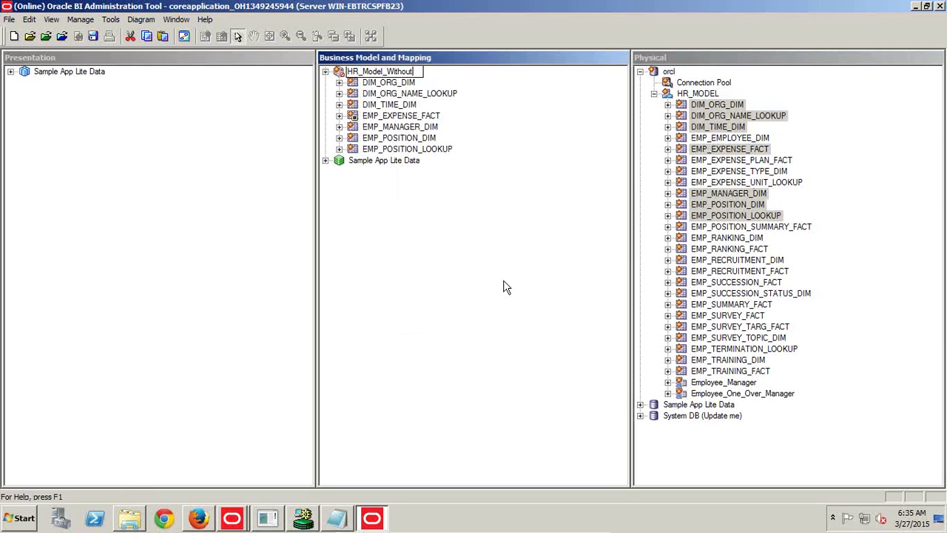
pyautogui.press('Return')
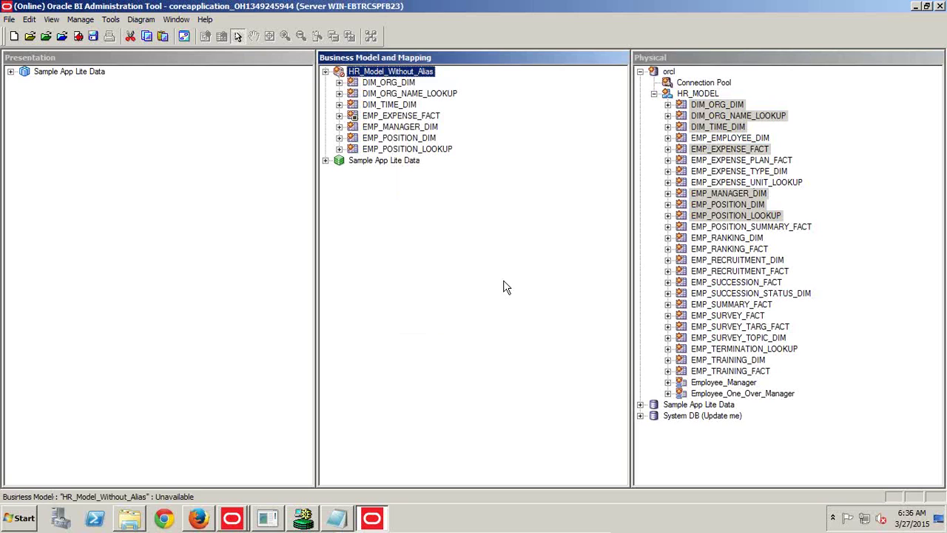
# - Create a presentation subject area from HR_Model_Without_Alias and save the repository with changes checked in and consistency checked
pyautogui.moveTo(21, 137); pyautogui.dragTo(80, 84)
pyautogui.click(93, 35)
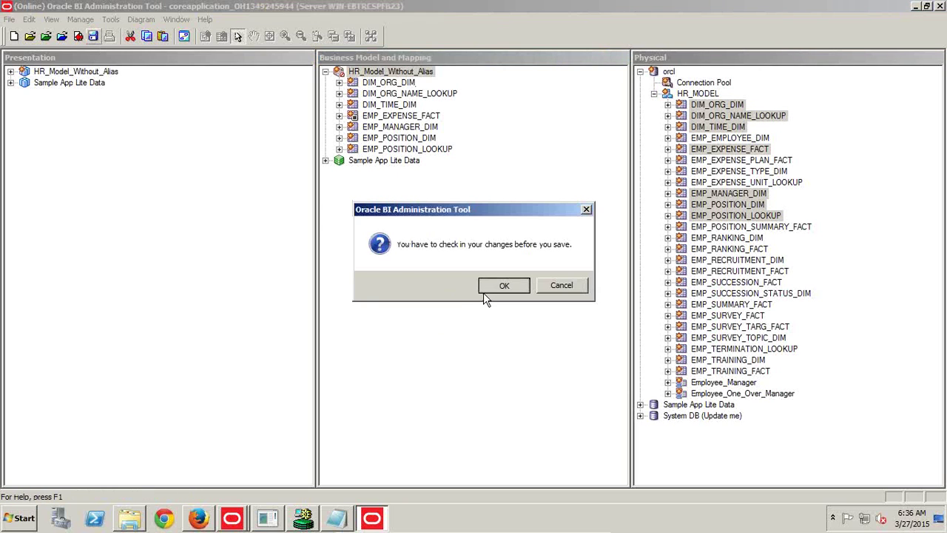
pyautogui.click(484, 292)
pyautogui.click(432, 290)
pyautogui.click(526, 290)
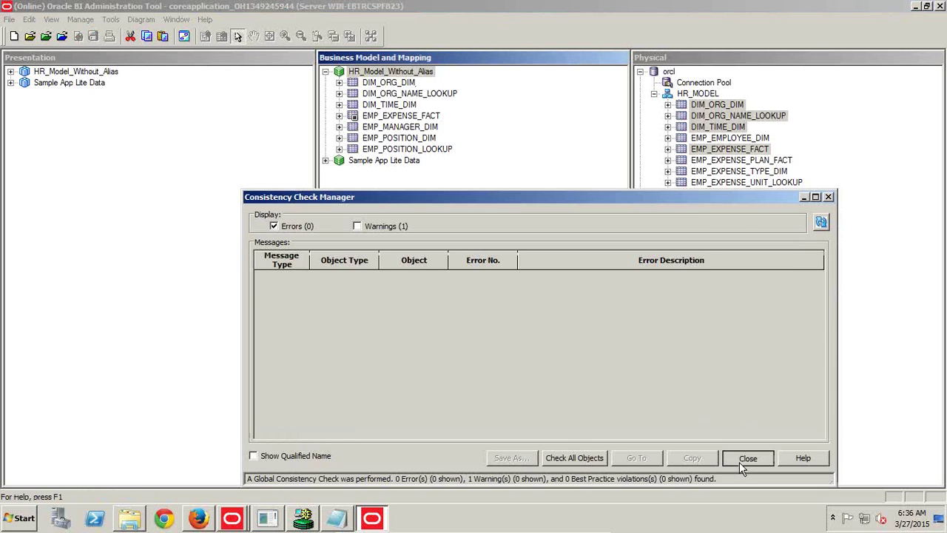
pyautogui.click(746, 457)
# - Examine the business model diagram of HR_Model_Without_Alias, checking how EMP_EXPENSE_FACT joins to the dimension and lookup tables
pyautogui.rightClick(422, 72)
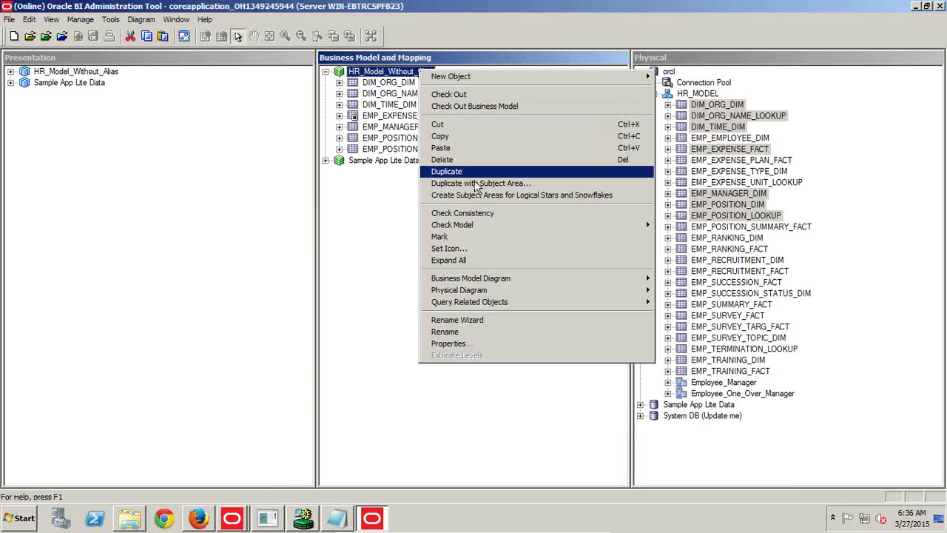
pyautogui.moveTo(469, 282)
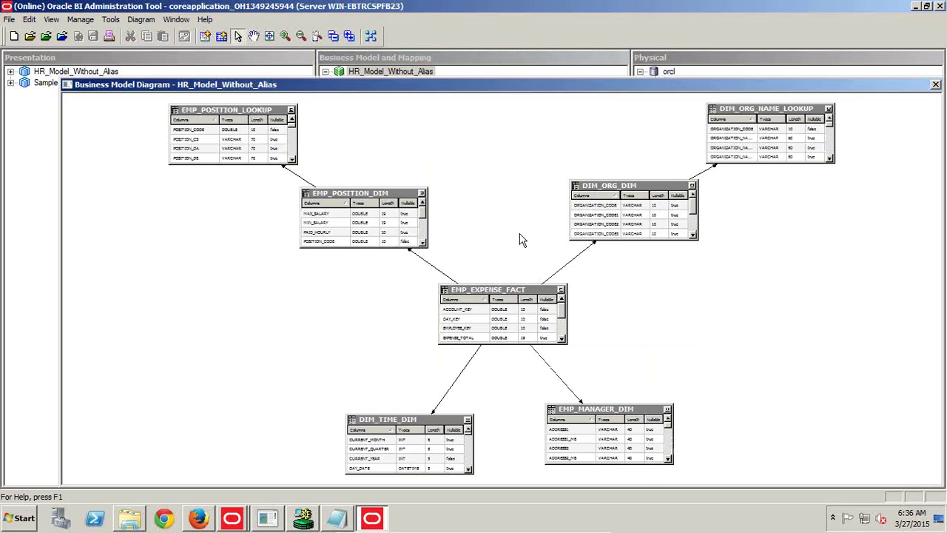
pyautogui.click(670, 279)
pyautogui.click(514, 291)
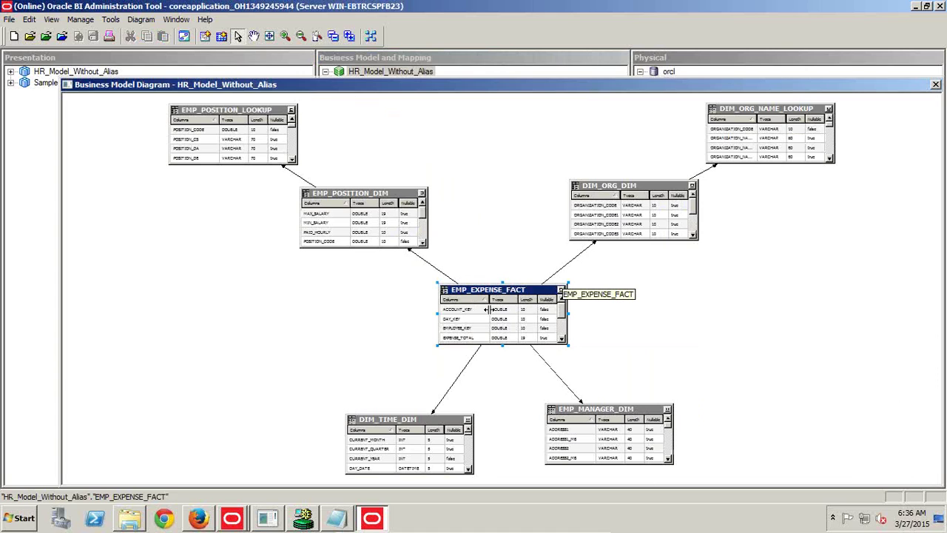
pyautogui.click(412, 420)
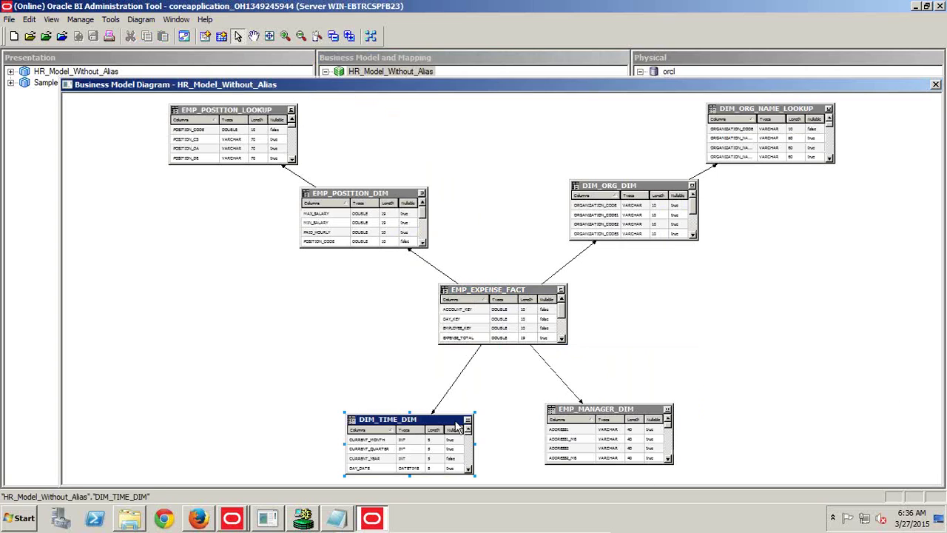
pyautogui.click(605, 412)
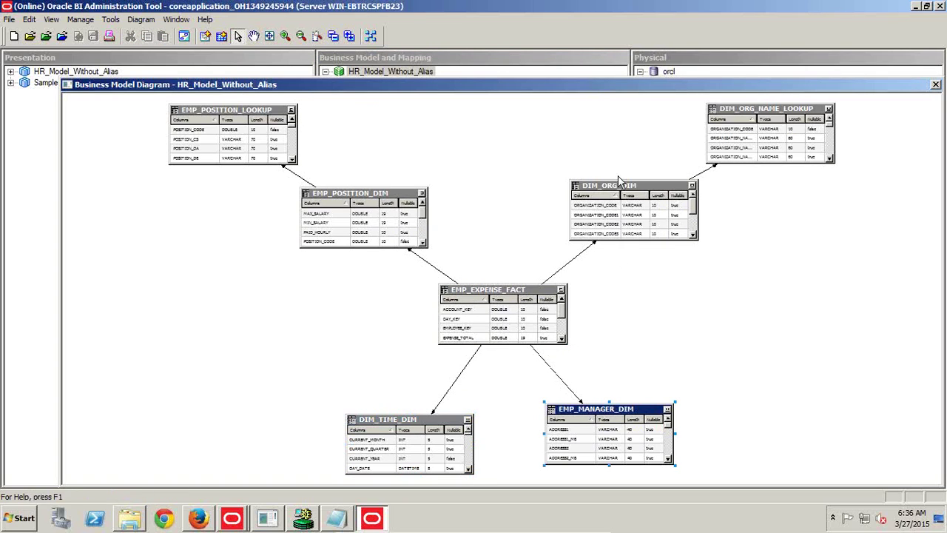
pyautogui.click(620, 185)
pyautogui.click(383, 190)
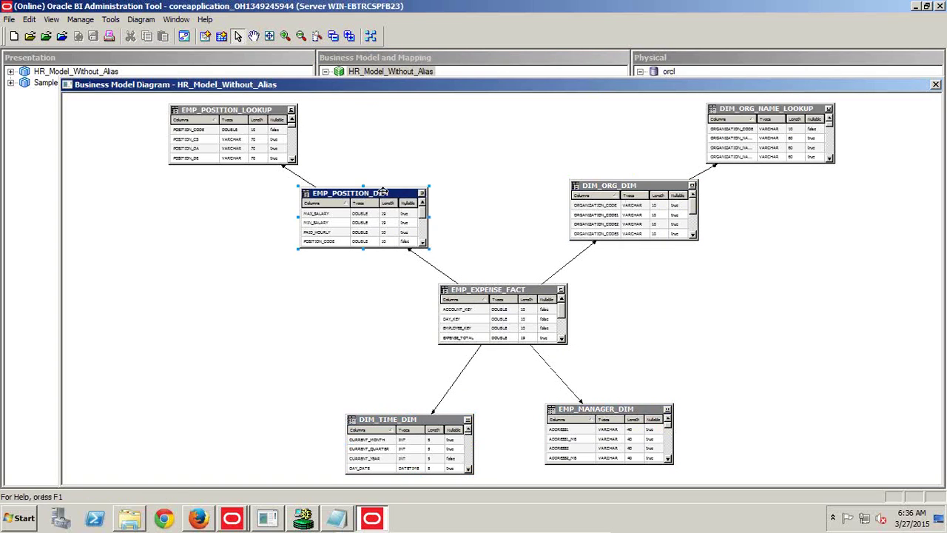
pyautogui.click(239, 112)
pyautogui.click(754, 111)
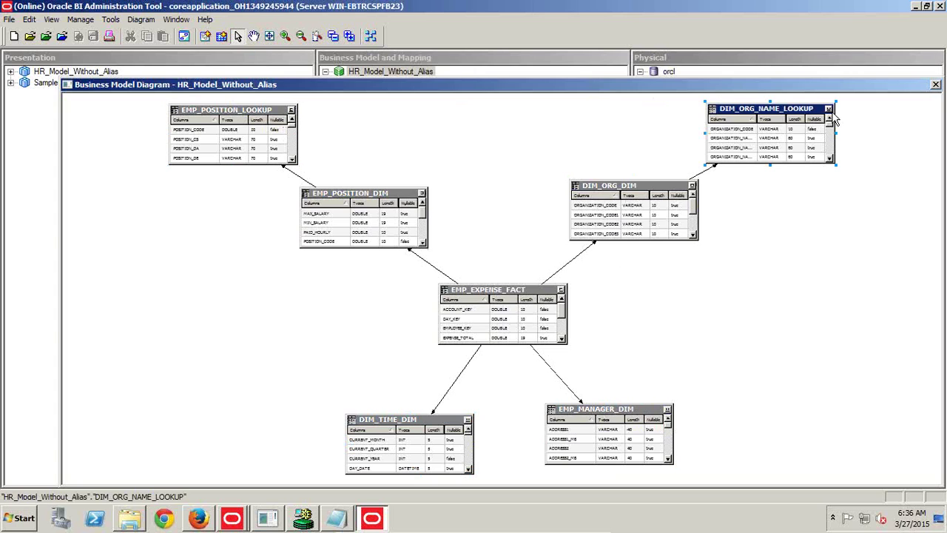
pyautogui.click(936, 84)
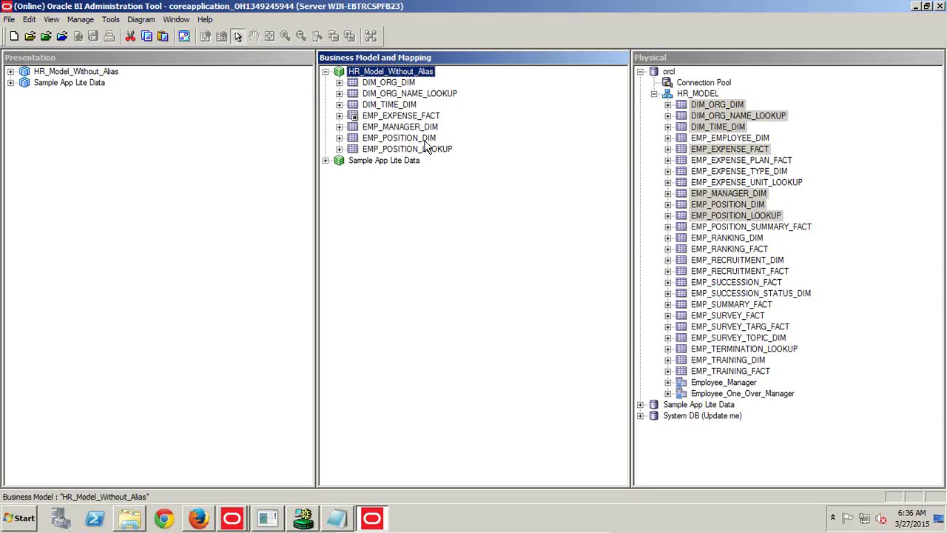
# - Switch to Notepad and add an indented "-Employee" line under Test#1, moving the window off the business model tables
pyautogui.click(343, 513)
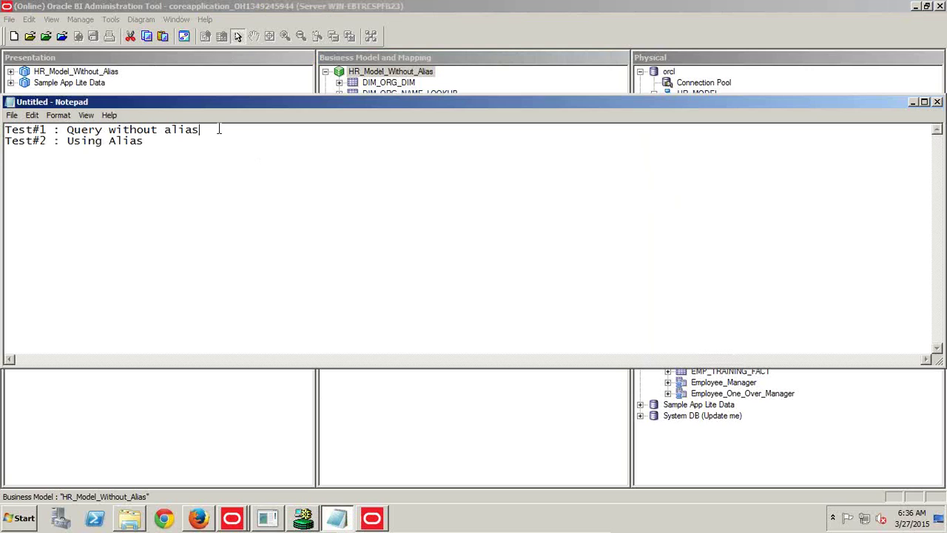
pyautogui.press('Return')
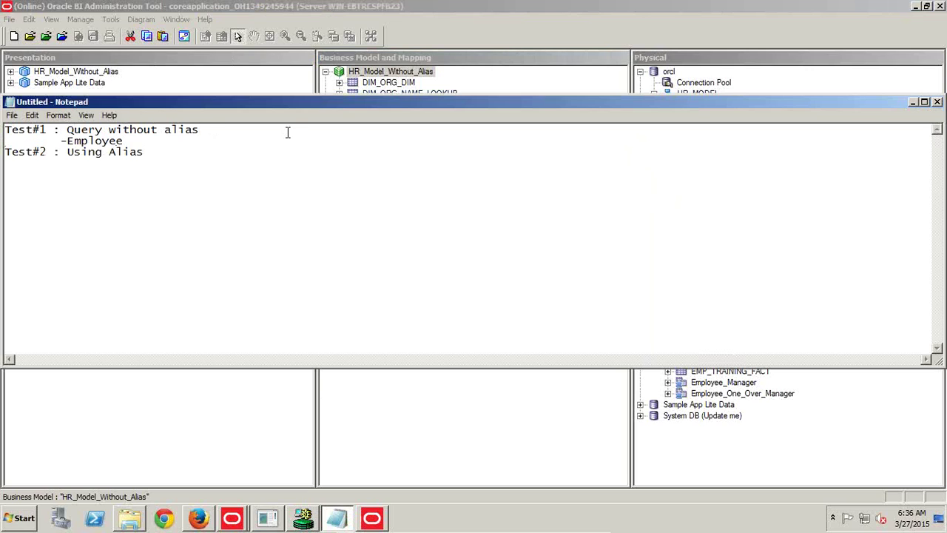
pyautogui.click(377, 93)
pyautogui.moveTo(396, 106); pyautogui.dragTo(397, 259)
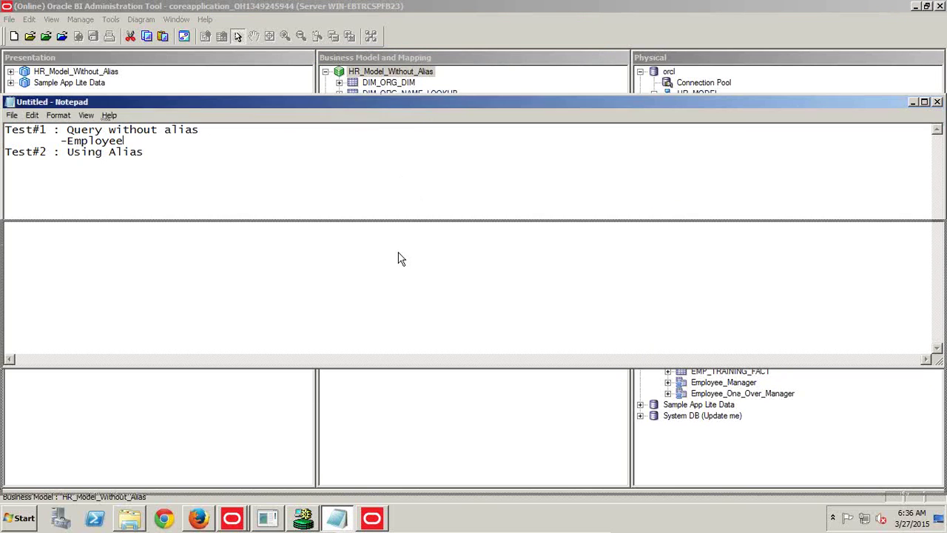
# - Set the default aggregation rule of the EXPENSE_TOTAL column in EMP_EXPENSE_FACT to StdDev
pyautogui.click(339, 116)
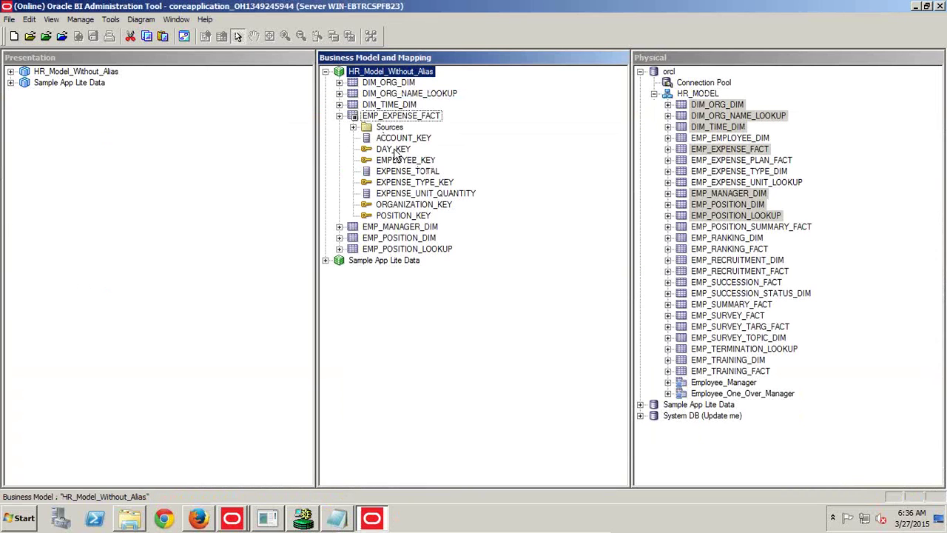
pyautogui.rightClick(402, 175)
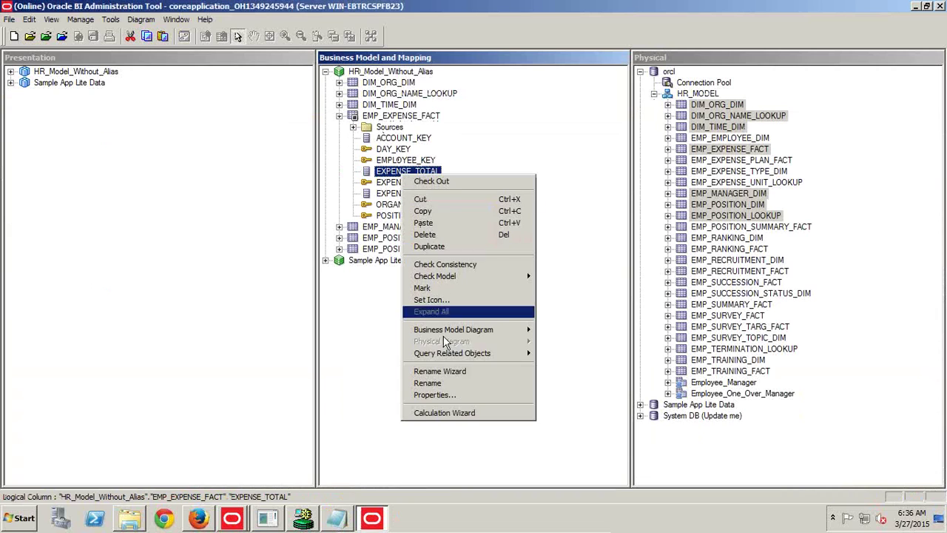
pyautogui.click(438, 395)
pyautogui.click(501, 384)
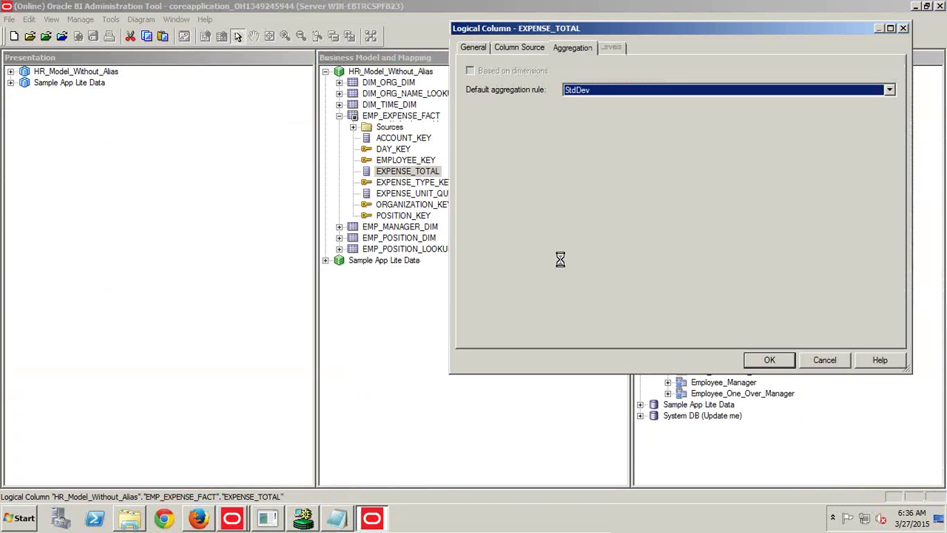
pyautogui.click(767, 360)
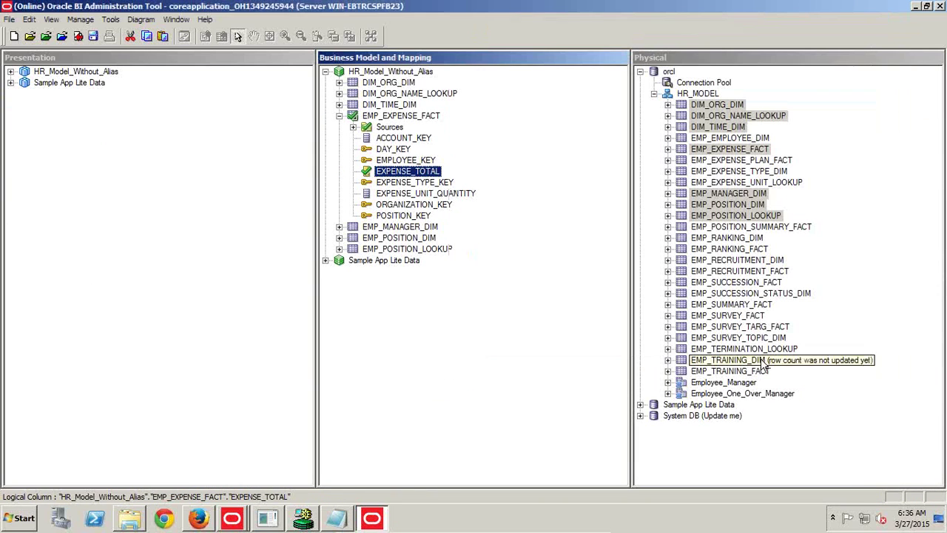
# - Save the repository, checking in the changes and running the global consistency check
pyautogui.click(94, 37)
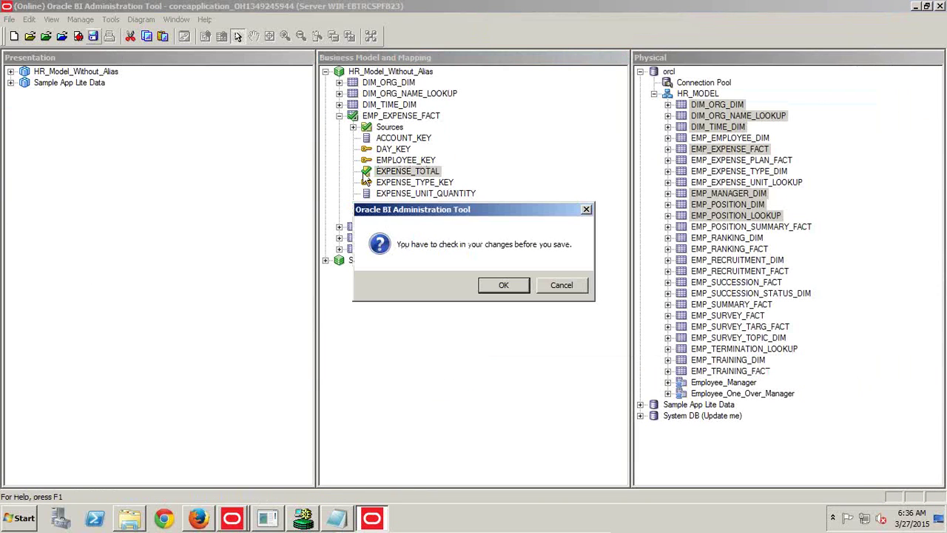
pyautogui.click(500, 285)
pyautogui.click(437, 285)
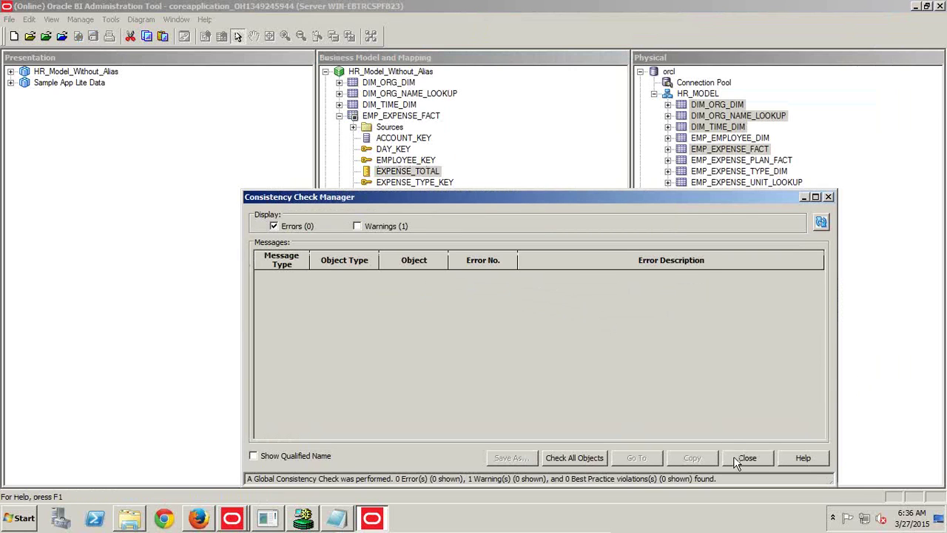
pyautogui.click(737, 462)
# - Move the Notepad window aside and look through the EMP_MANAGER_DIM columns in the business model for EMPLOYEE_NAME
pyautogui.click(337, 518)
pyautogui.moveTo(239, 256); pyautogui.dragTo(398, 257)
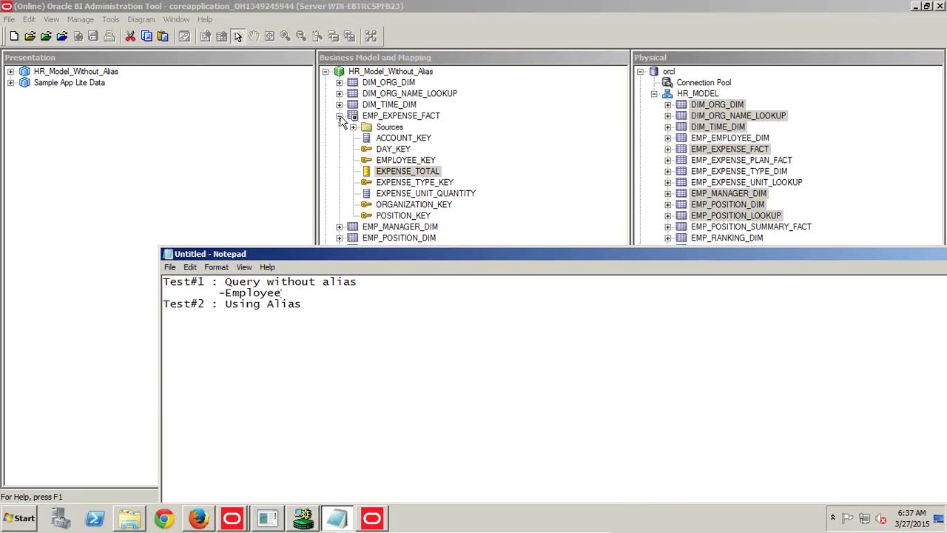
pyautogui.click(340, 117)
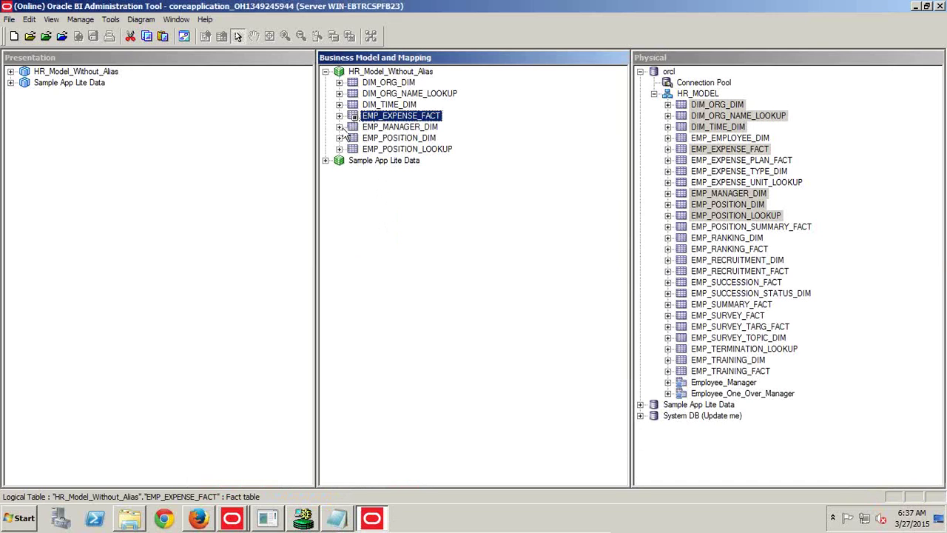
pyautogui.click(339, 128)
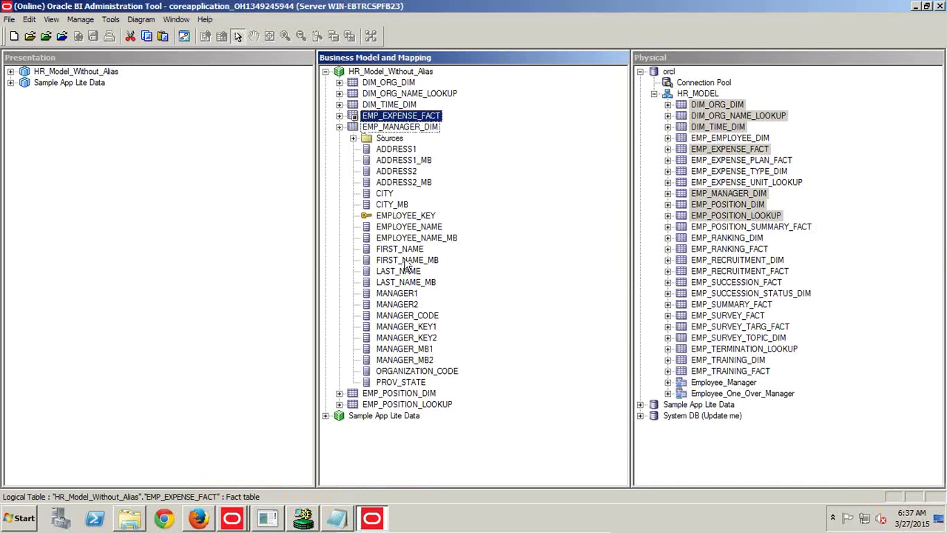
pyautogui.click(411, 228)
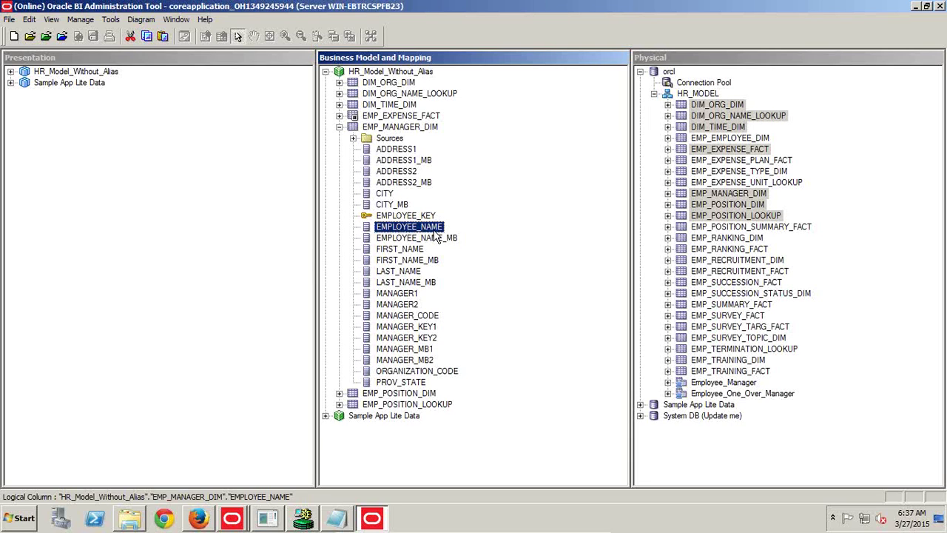
# - Complete the Test#1 list in Notepad with "-Employee Total Expenses", "-Employee Manager Expenses" and "-Employee One over Manager expenses"
pyautogui.hotkey('alt', 'Tab')
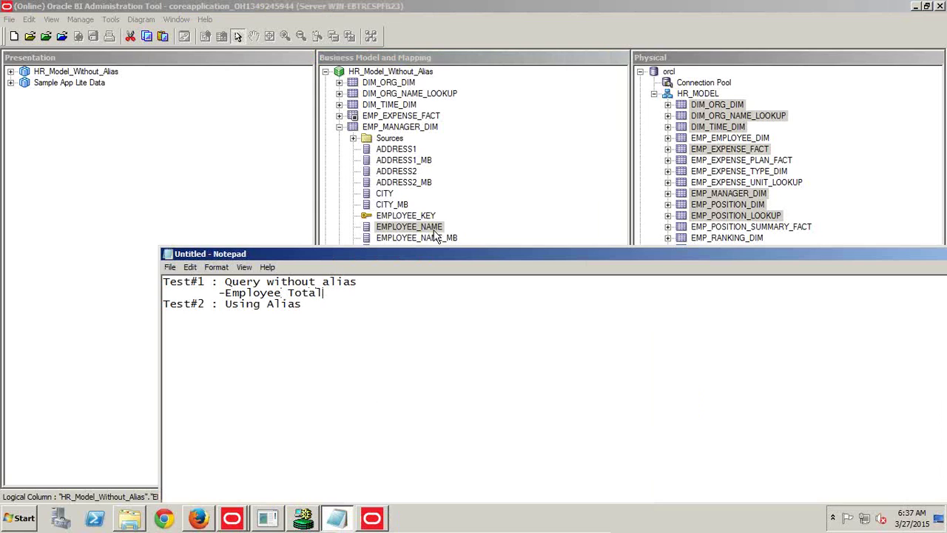
pyautogui.write('enses')
pyautogui.press('Return')
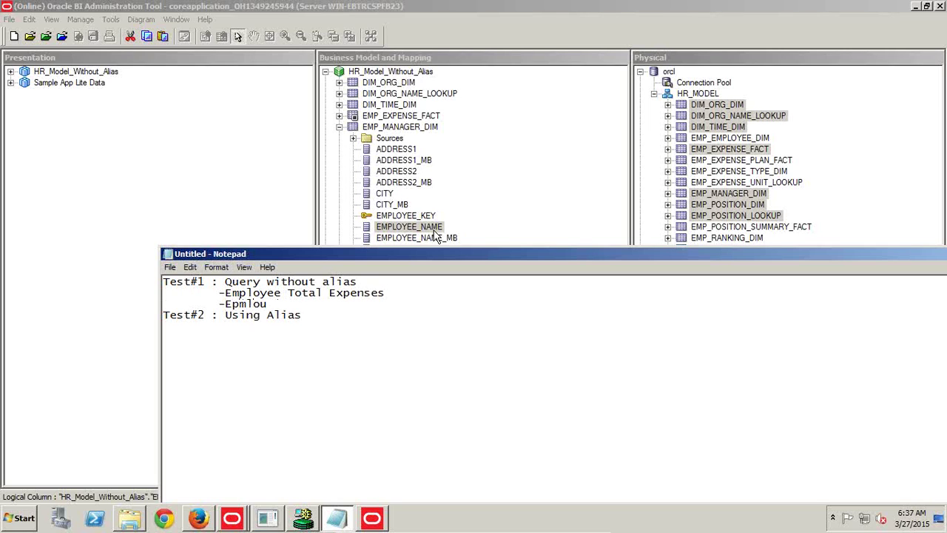
pyautogui.write('-Epmloyee Manager Expenses')
pyautogui.press('Return')
pyautogui.press('Tab')
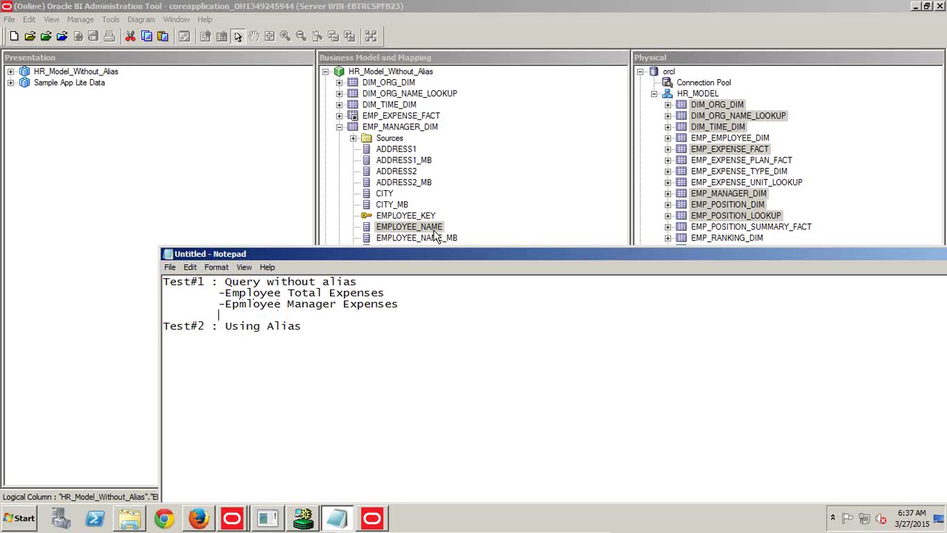
pyautogui.press('Delete')
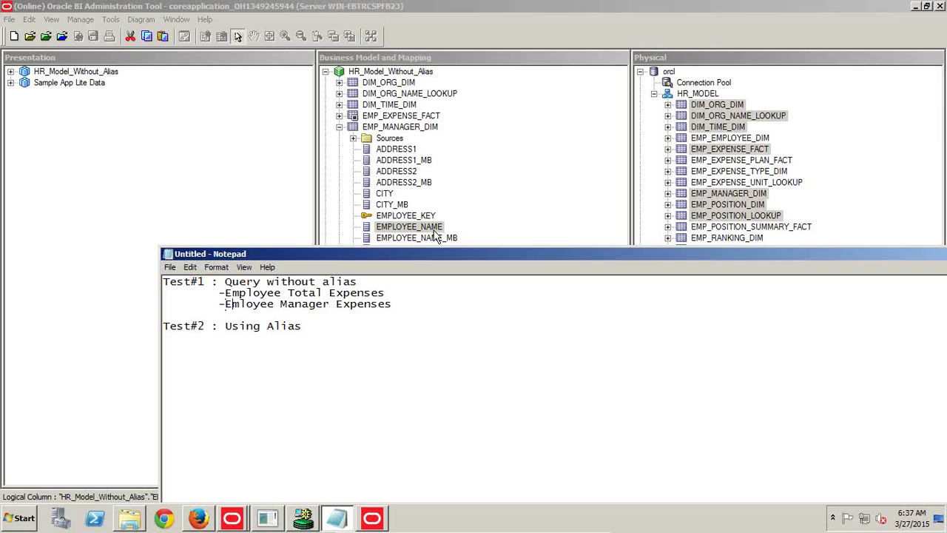
pyautogui.write('p')
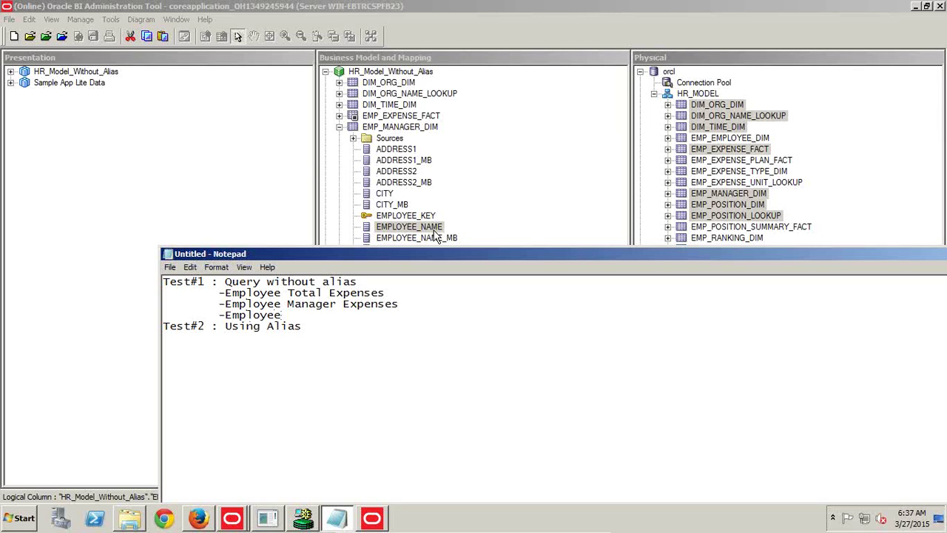
pyautogui.write('ver Manager expenses')
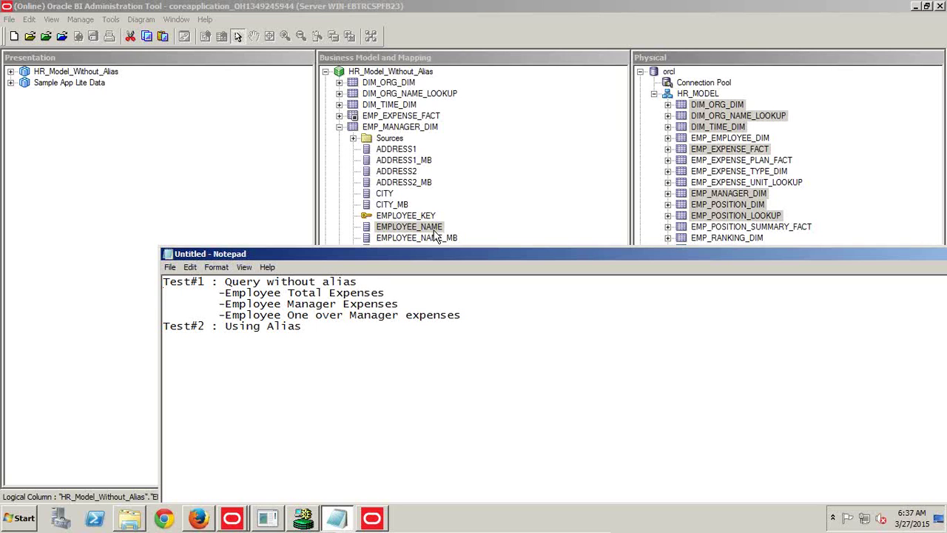
pyautogui.hotkey('shift', 'Down')
pyautogui.hotkey('shift', 'Down')
pyautogui.hotkey('shift', 'Down')
pyautogui.press('End')
# - Launch Paint and return to the Administration Tool
pyautogui.click(28, 520)
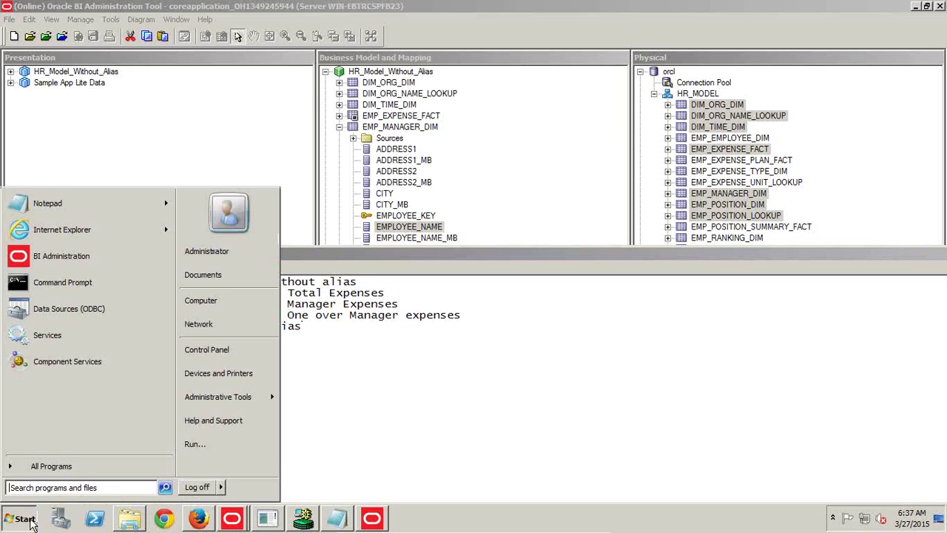
pyautogui.click(470, 6)
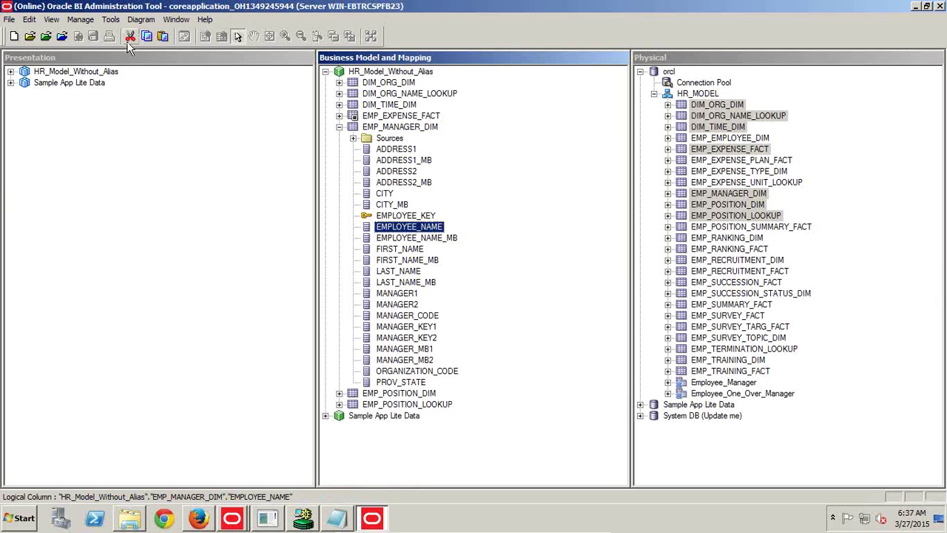
pyautogui.click(24, 520)
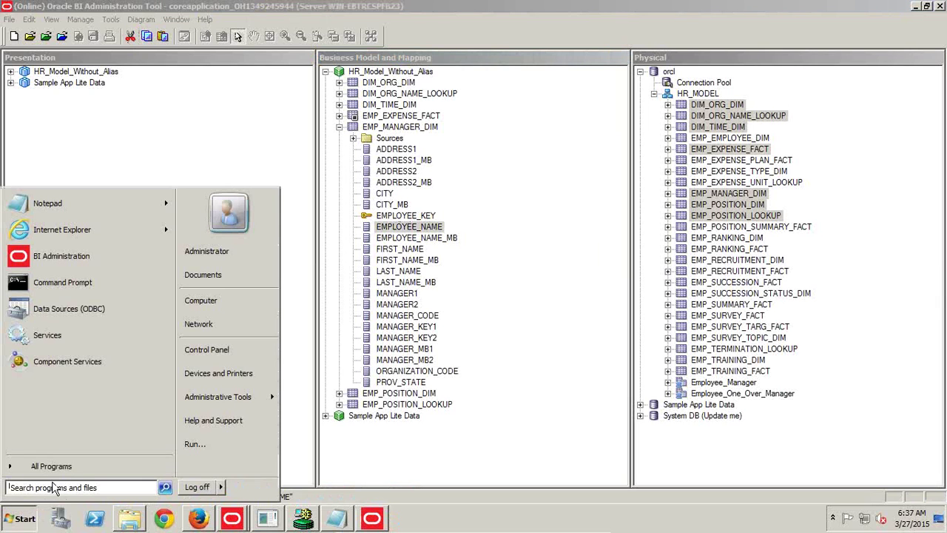
pyautogui.write('paint')
pyautogui.press('Return')
pyautogui.hotkey('alt', 'Tab')
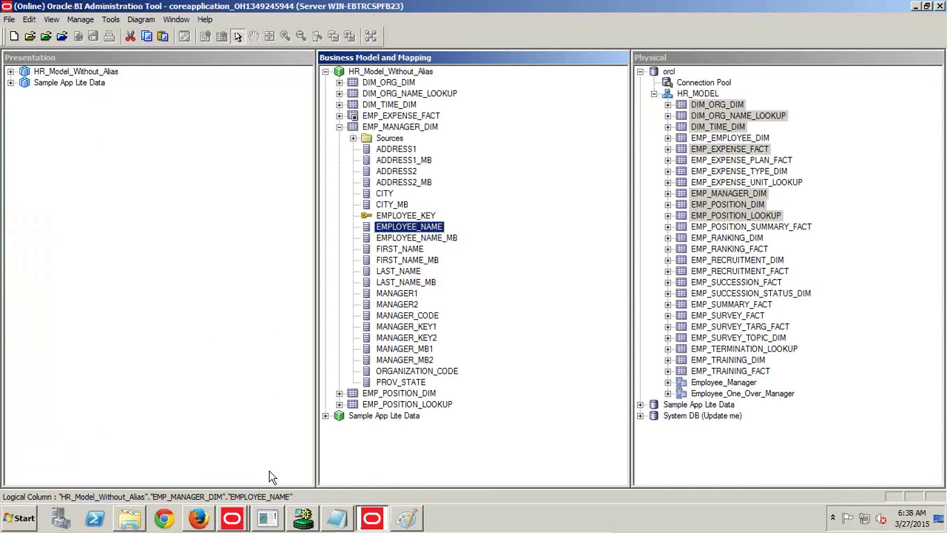
# - Switch to Oracle BI Answers in Firefox and refresh the subject areas
pyautogui.click(198, 518)
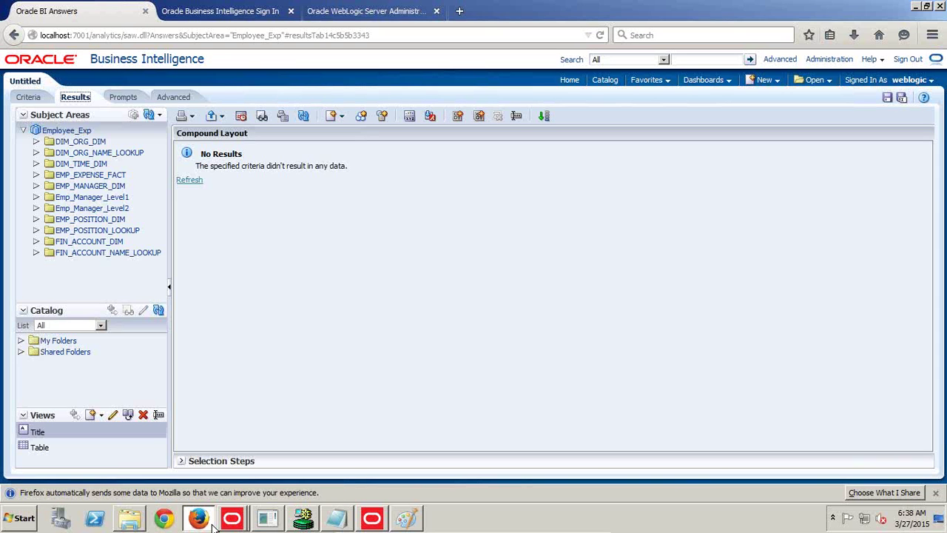
pyautogui.click(160, 116)
pyautogui.click(161, 115)
pyautogui.click(162, 115)
pyautogui.click(156, 146)
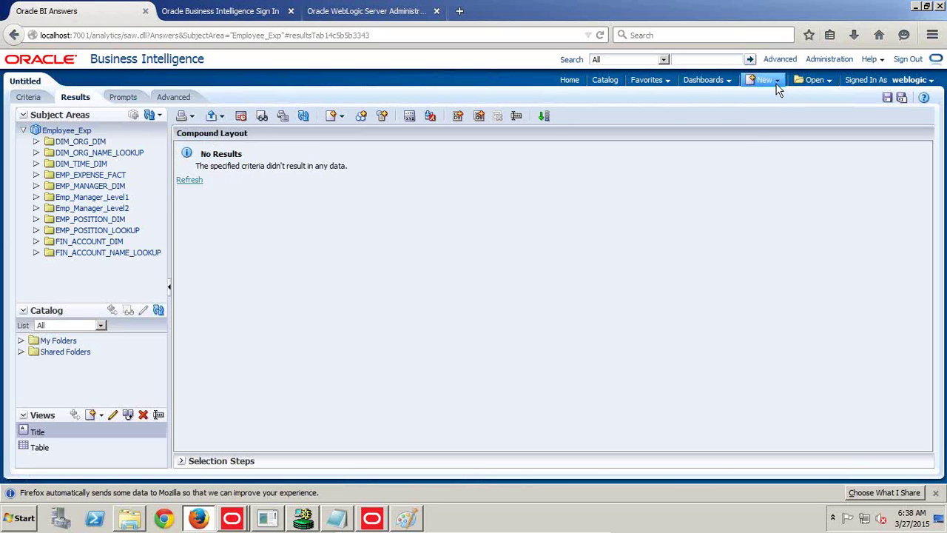
# - Create a new analysis on the HR_Model_Without_Alias subject area, leaving the open untitled analysis
pyautogui.click(777, 83)
pyautogui.click(777, 111)
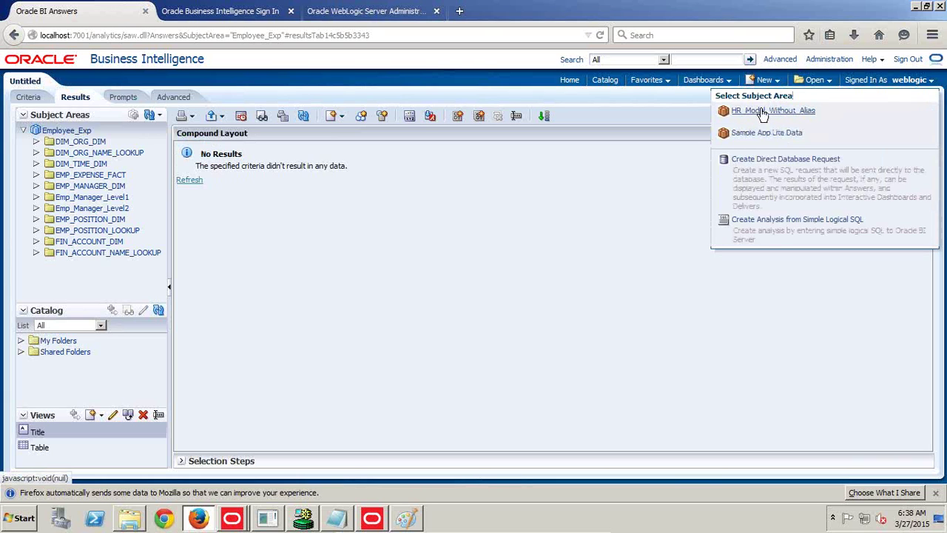
pyautogui.click(776, 111)
pyautogui.click(552, 241)
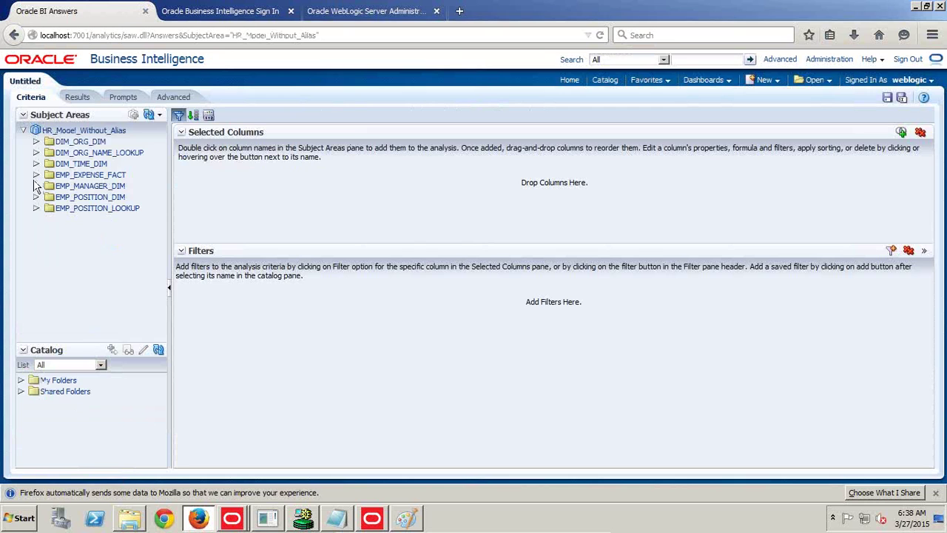
# - Add EMPLOYEE_NAME from EMP_MANAGER_DIM and EXPENSE_TOTAL from EMP_EXPENSE_FACT to the analysis criteria
pyautogui.click(35, 187)
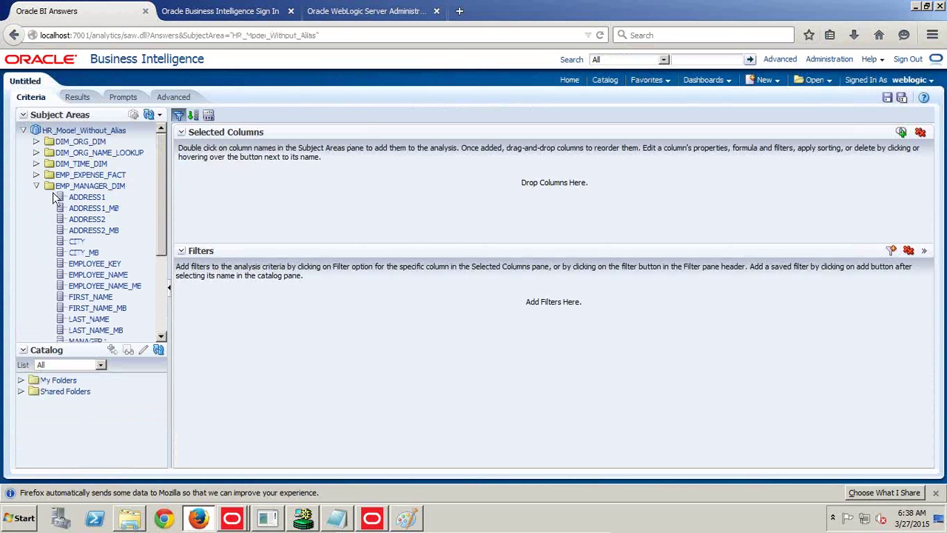
pyautogui.scroll(-1, 122, 285)
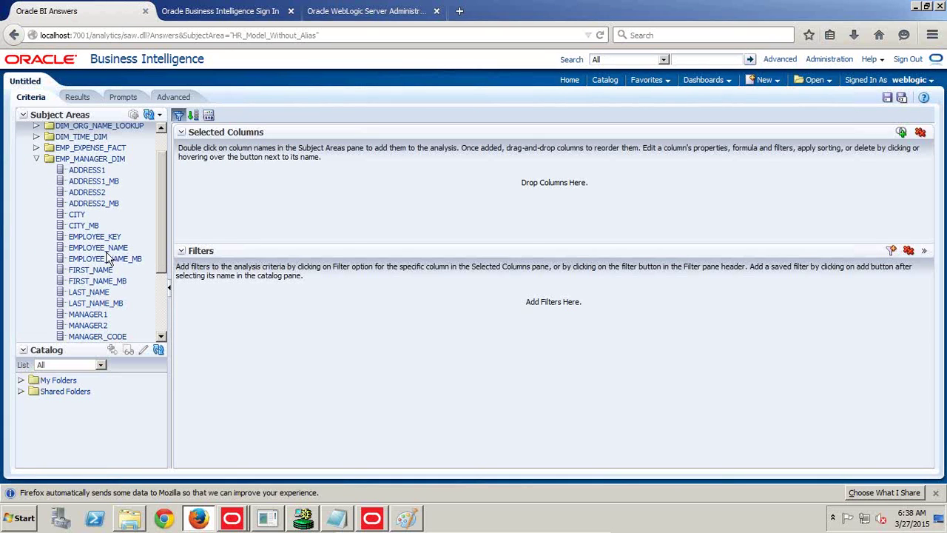
pyautogui.moveTo(106, 254); pyautogui.dragTo(241, 202)
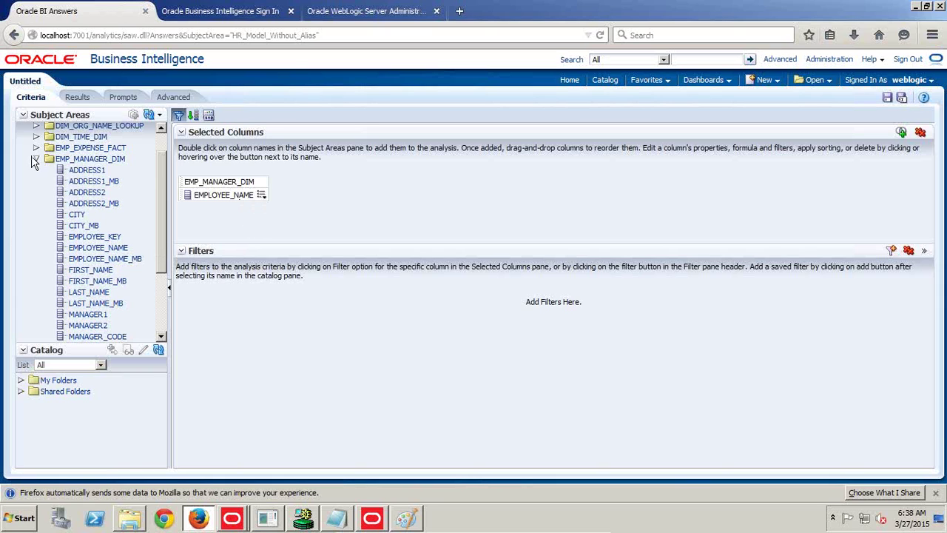
pyautogui.click(35, 160)
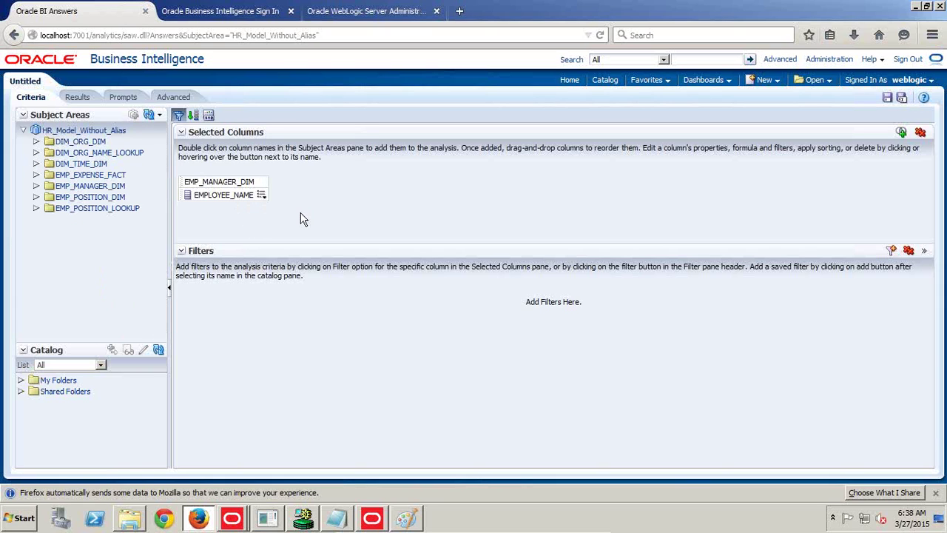
pyautogui.click(35, 175)
pyautogui.moveTo(97, 219); pyautogui.dragTo(257, 196)
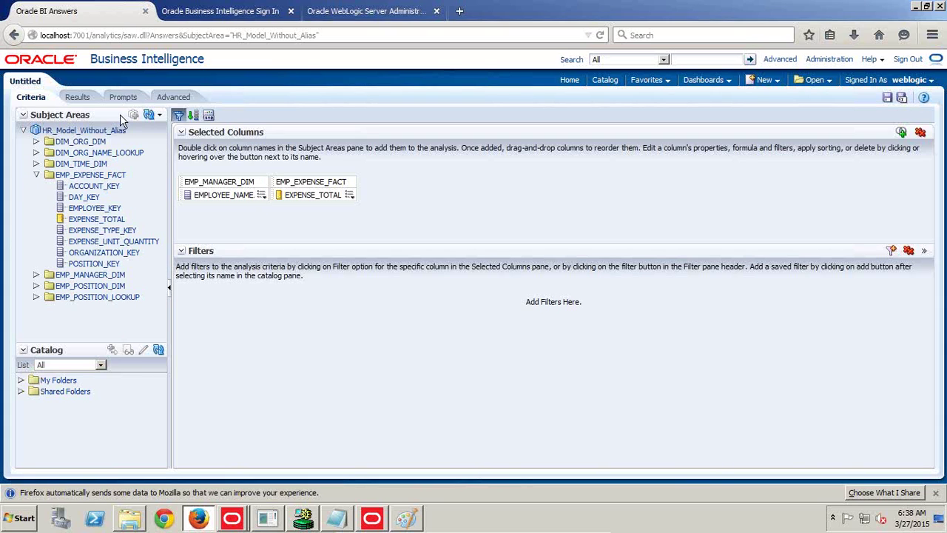
# - Switch to the Role-Playing Dimensions slide in PowerPoint, examine the alias model picture, and return to the virtual machine
pyautogui.moveTo(539, 527)
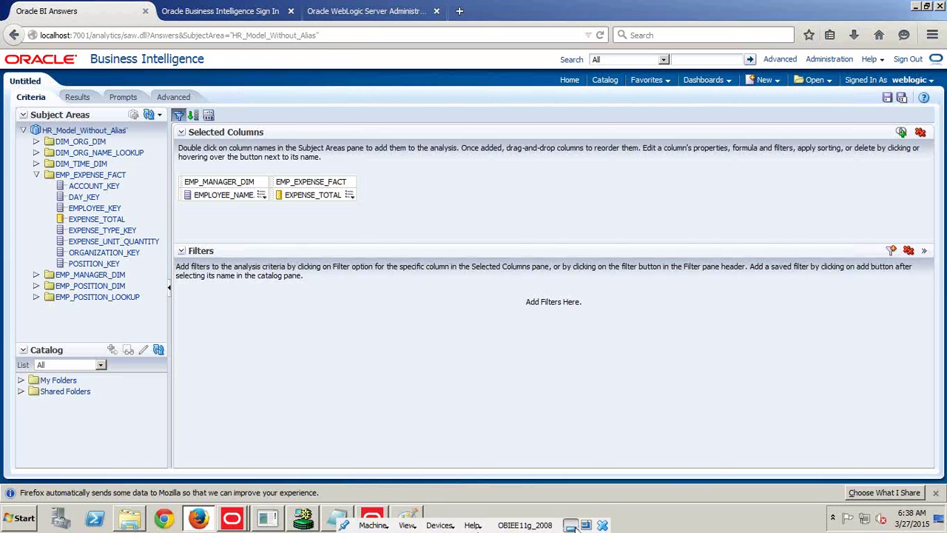
pyautogui.click(570, 526)
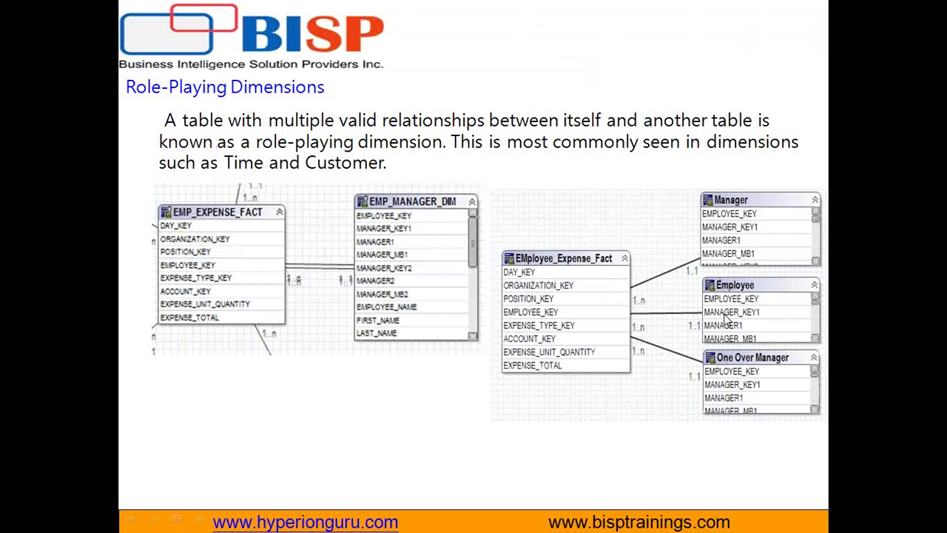
pyautogui.press('Escape')
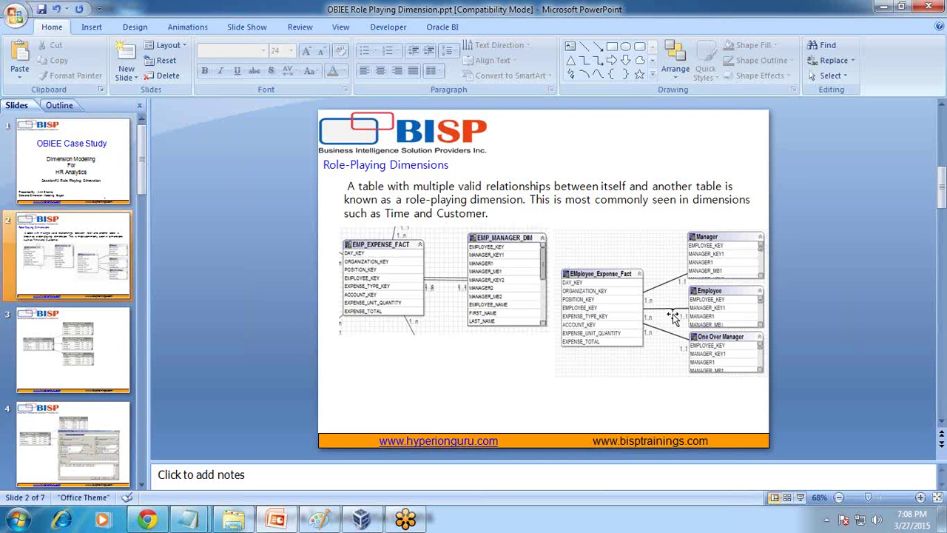
pyautogui.click(692, 311)
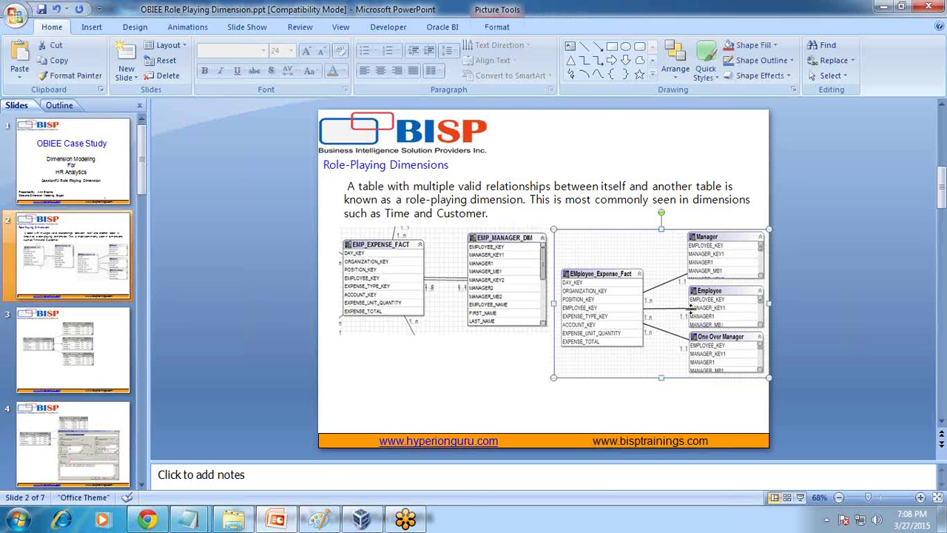
pyautogui.click(363, 518)
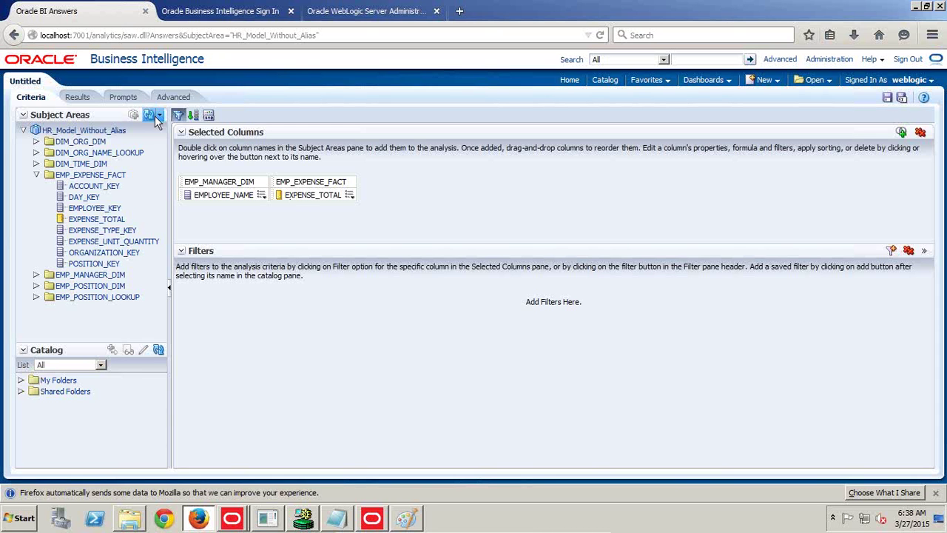
# - Open the whole business model diagram of HR_Model_Without_Alias in the Administration Tool and select the EMP_MANAGER_DIM table
pyautogui.click(372, 518)
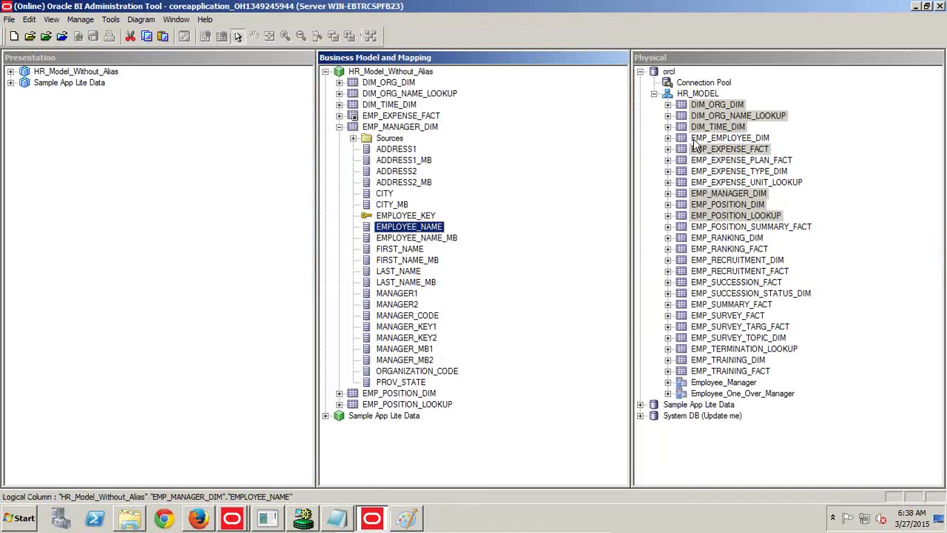
pyautogui.click(340, 127)
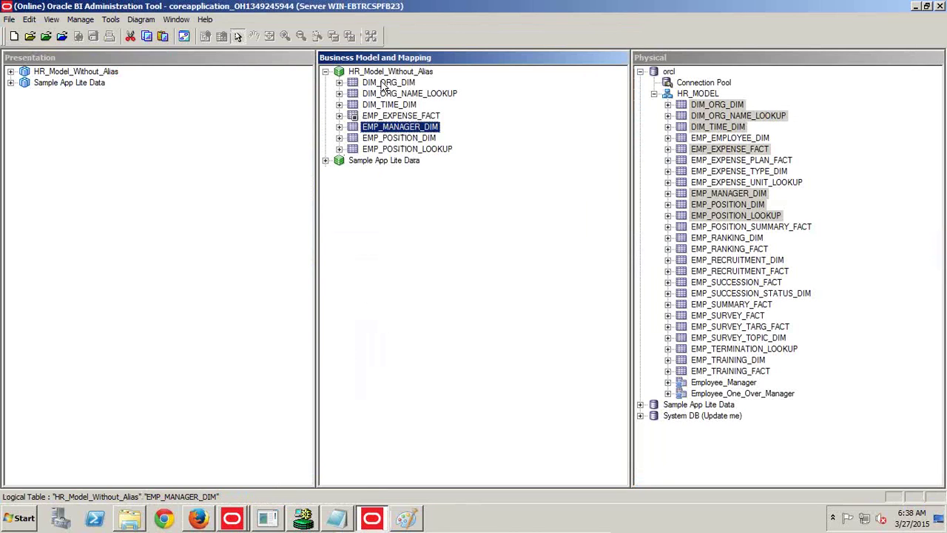
pyautogui.rightClick(384, 72)
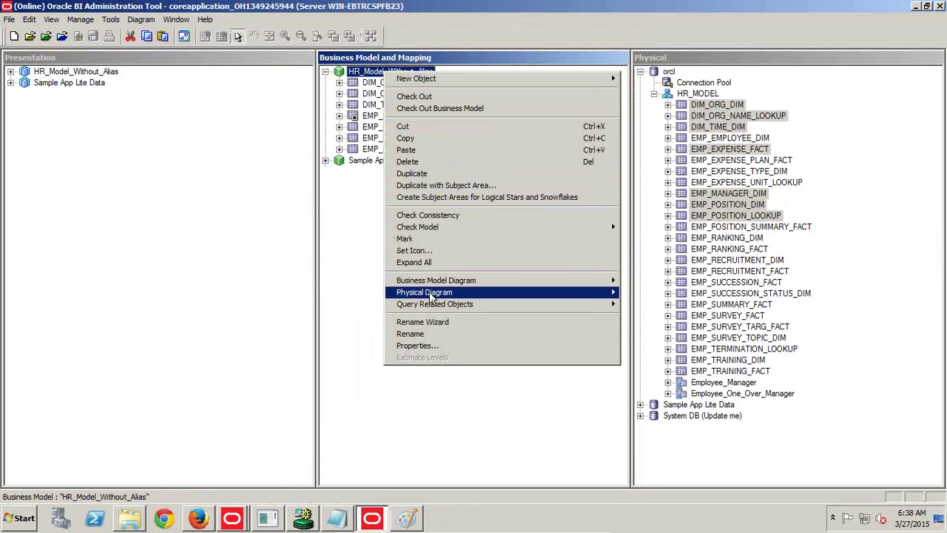
pyautogui.moveTo(507, 285)
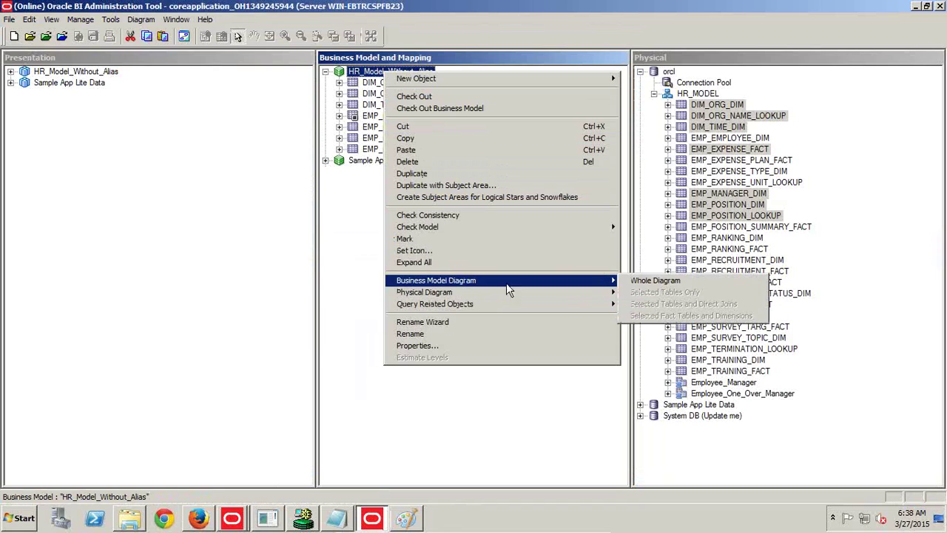
pyautogui.click(656, 281)
pyautogui.click(461, 265)
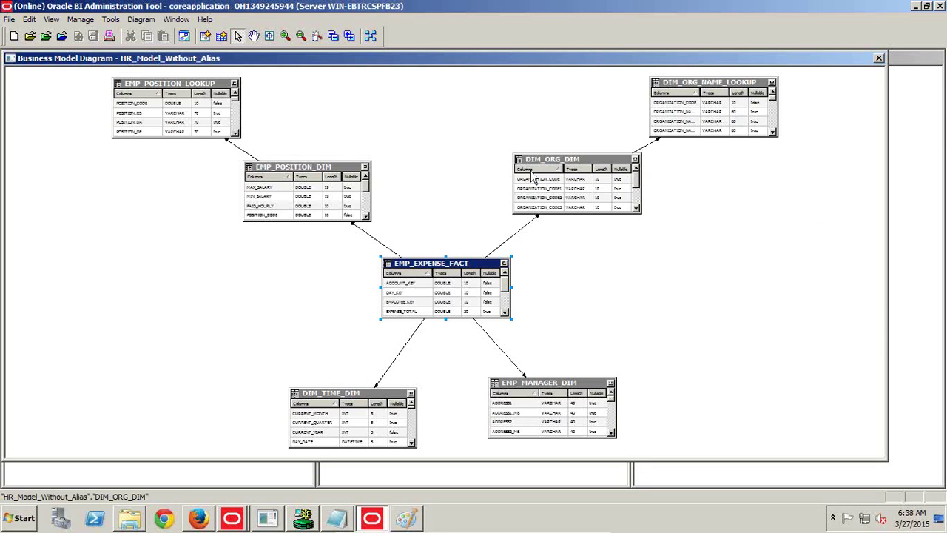
pyautogui.click(539, 383)
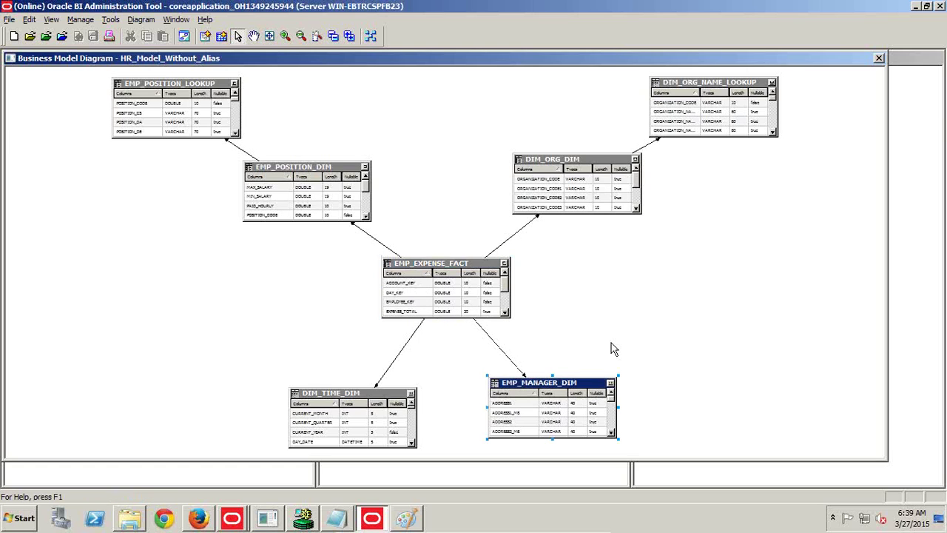
# - Paste the diagram screenshot into Paint and trace the join between EMP_EXPENSE_FACT and EMP_MANAGER_DIM with a thick red line
pyautogui.click(405, 518)
pyautogui.hotkey('ctrl', 'v')
pyautogui.moveTo(446, 434)
pyautogui.mouseDown()
pyautogui.moveTo(439, 318)
pyautogui.moveTo(340, 194)
pyautogui.moveTo(316, 132)
pyautogui.mouseUp()
pyautogui.click(264, 42)
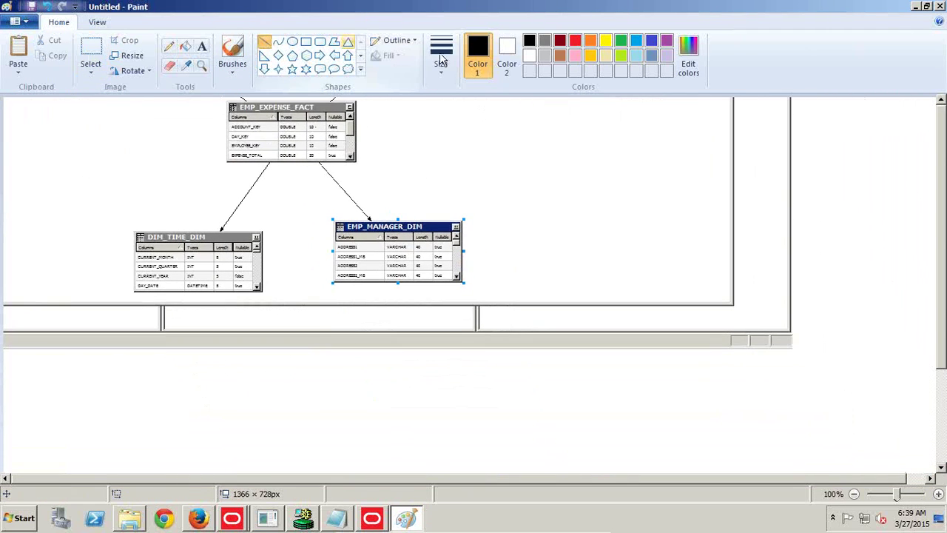
pyautogui.click(443, 68)
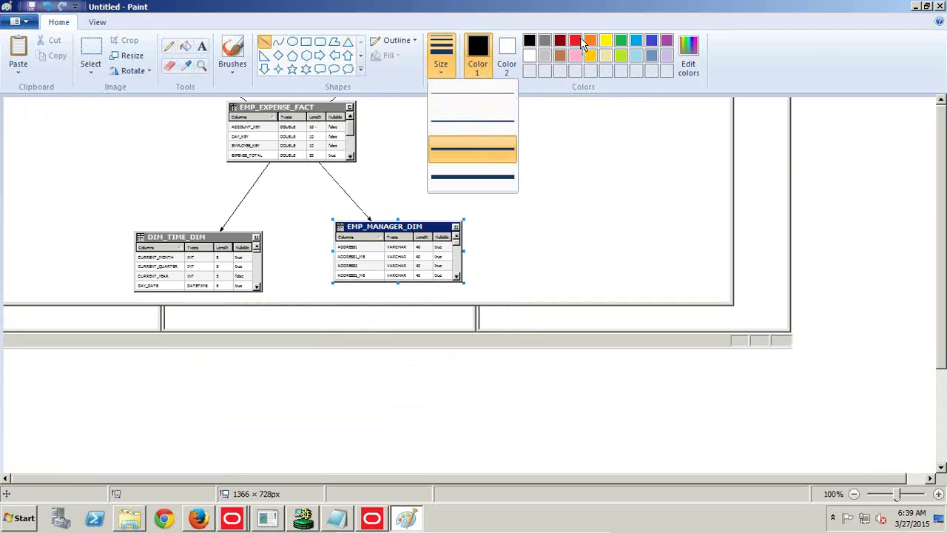
pyautogui.click(330, 164)
pyautogui.moveTo(318, 162); pyautogui.dragTo(374, 222)
pyautogui.click(576, 40)
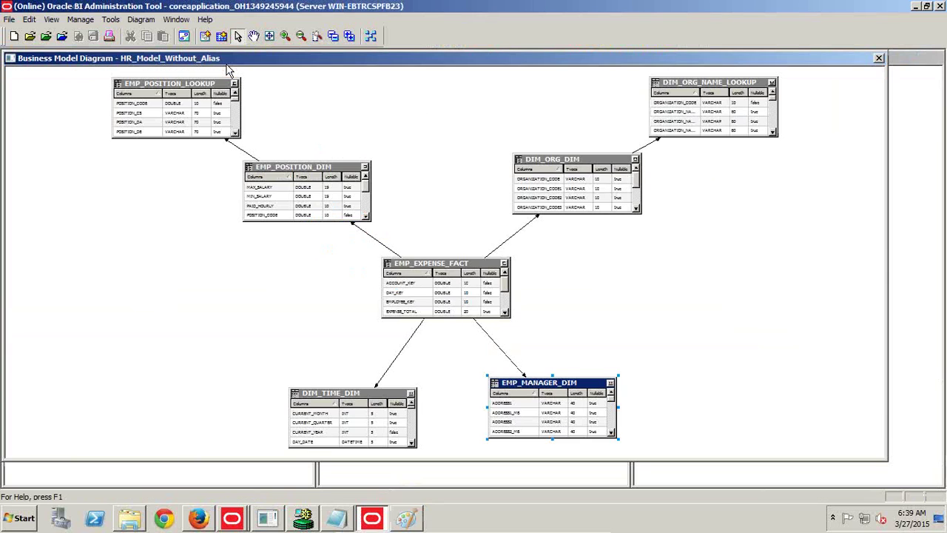
# - Run the analysis in Oracle BI Answers, leave it unsaved, and open its query log from Manage Sessions
pyautogui.hotkey('alt', 'Tab')
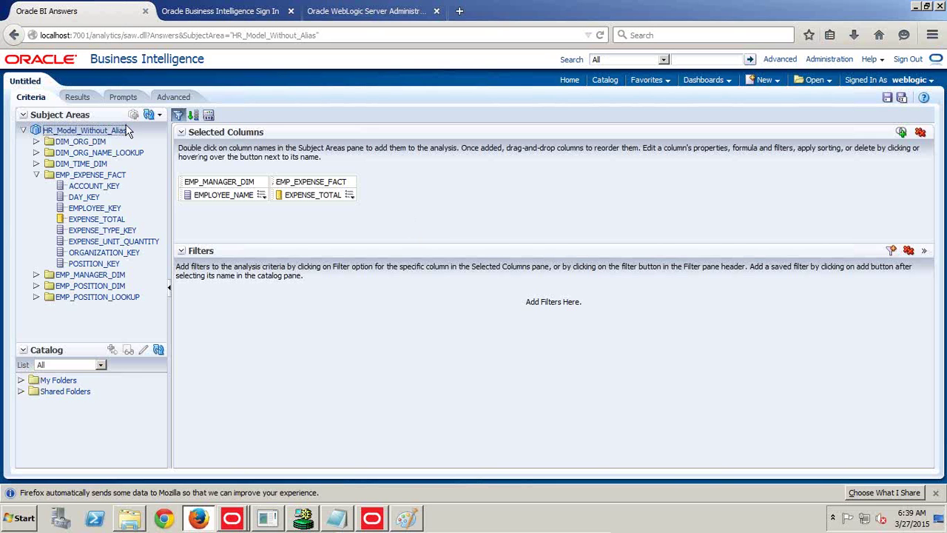
pyautogui.click(77, 97)
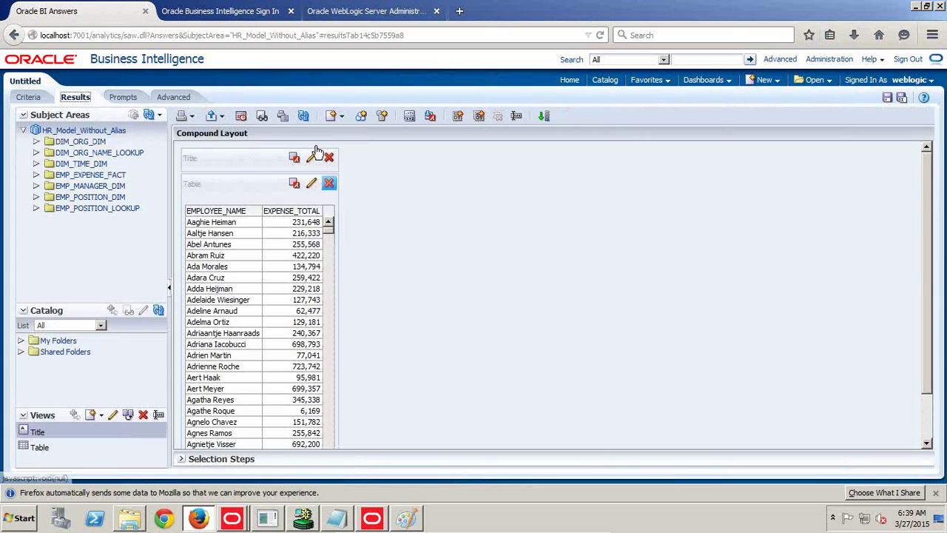
pyautogui.click(834, 59)
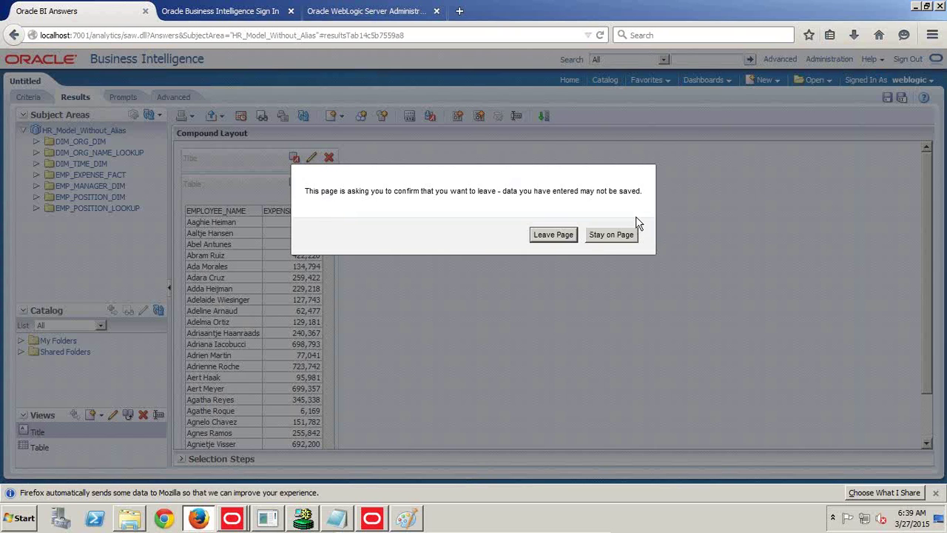
pyautogui.click(554, 236)
pyautogui.click(86, 313)
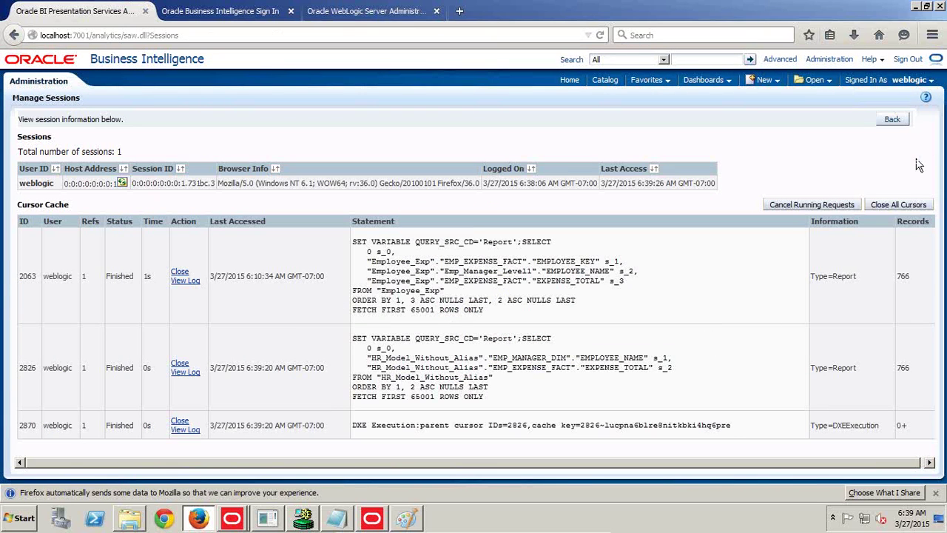
pyautogui.click(185, 372)
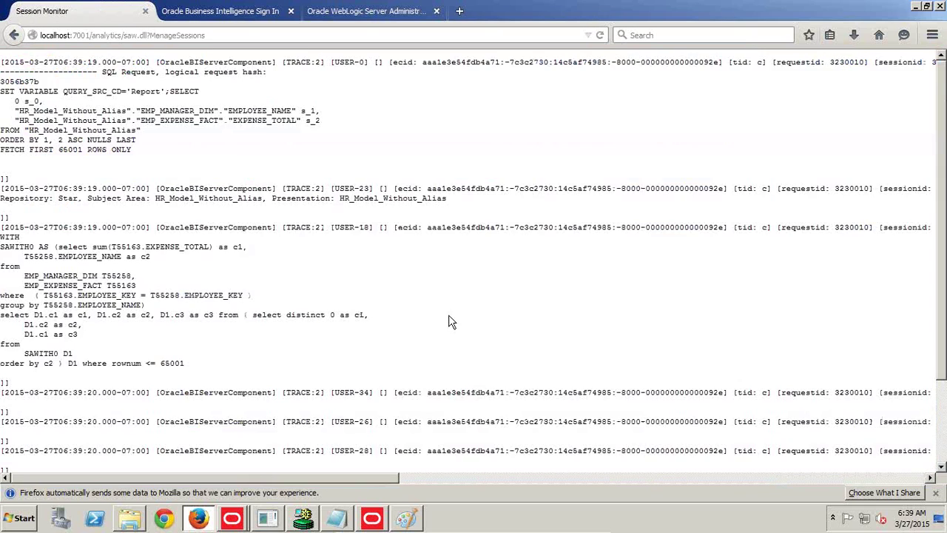
# - Copy the inner select statement of the physical SQL from the log, from "select sum" through the group by clause
pyautogui.scroll(-3, 448, 325)
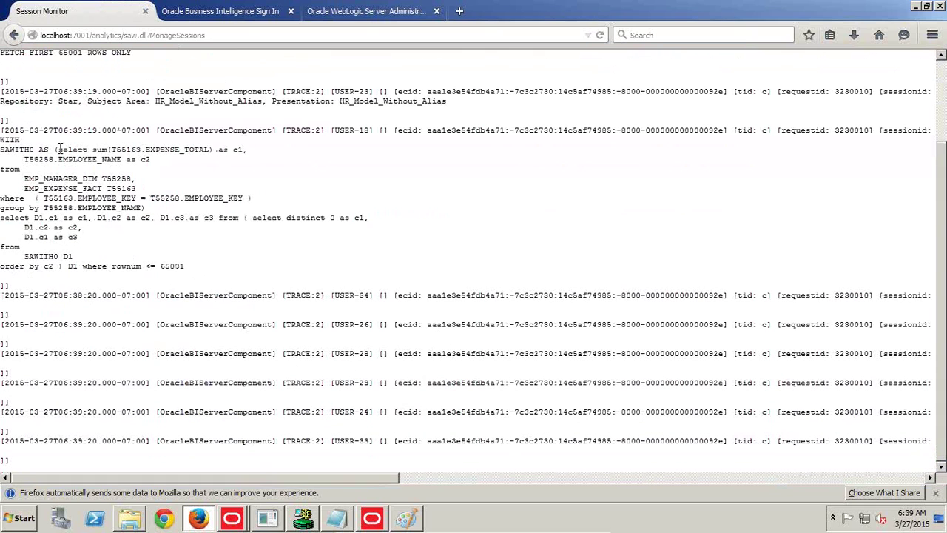
pyautogui.moveTo(59, 150); pyautogui.dragTo(141, 209)
pyautogui.hotkey('ctrl', 'c')
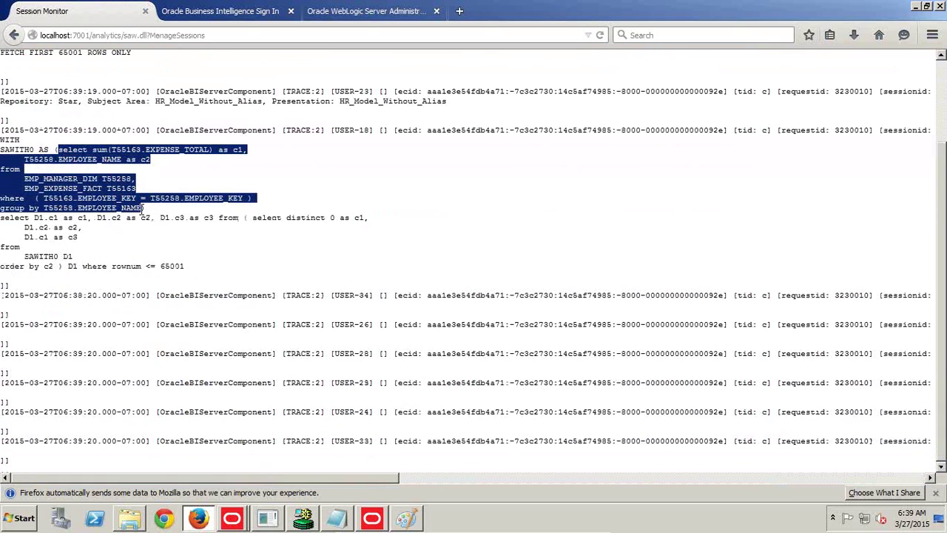
# - Paste the copied SQL in Paint as red text in a wide text box beside the EMP_EXPENSE_FACT table
pyautogui.click(406, 517)
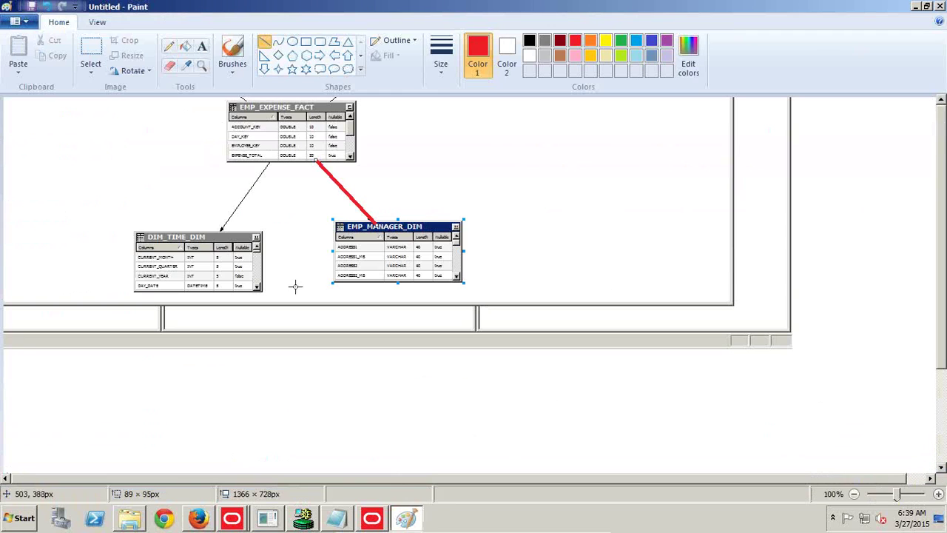
pyautogui.click(202, 47)
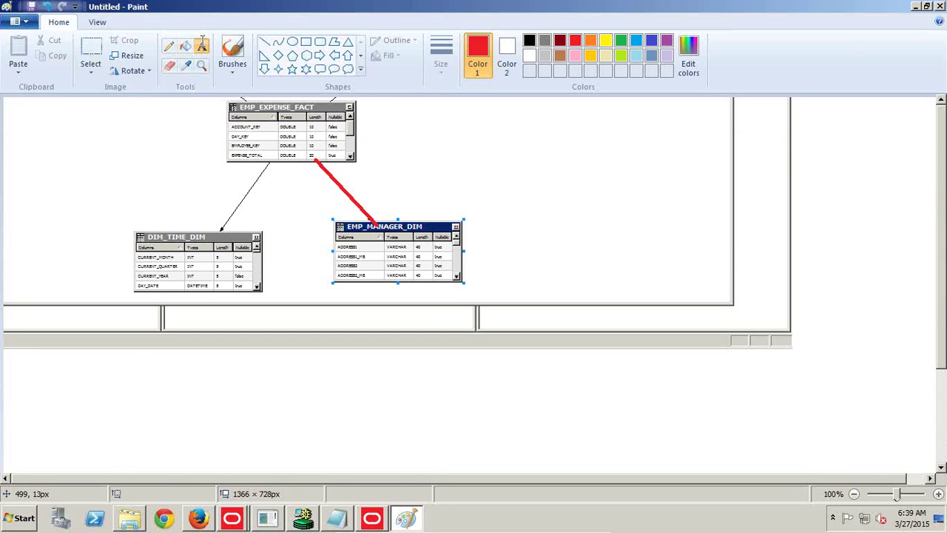
pyautogui.moveTo(410, 100); pyautogui.dragTo(732, 114)
pyautogui.moveTo(814, 113); pyautogui.dragTo(817, 116)
pyautogui.moveTo(614, 116); pyautogui.dragTo(615, 172)
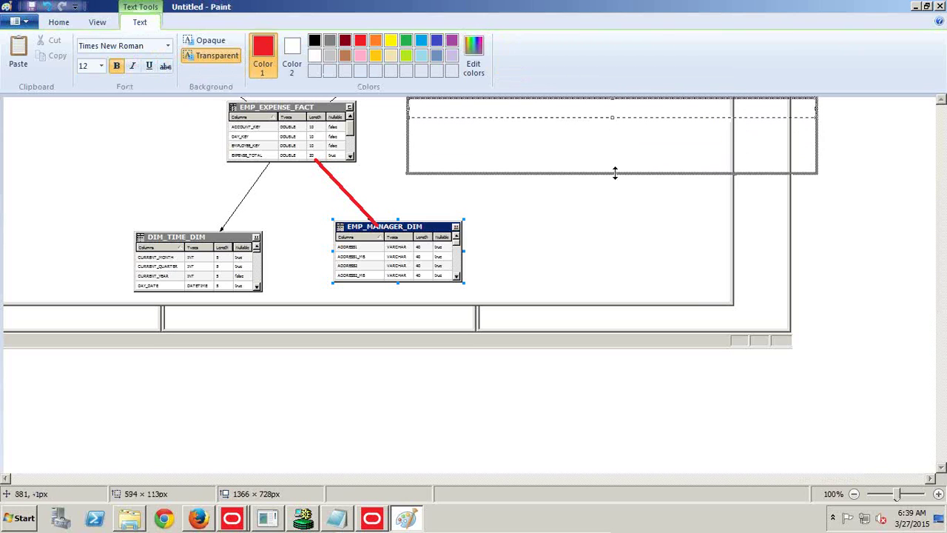
pyautogui.hotkey('ctrl', 'v')
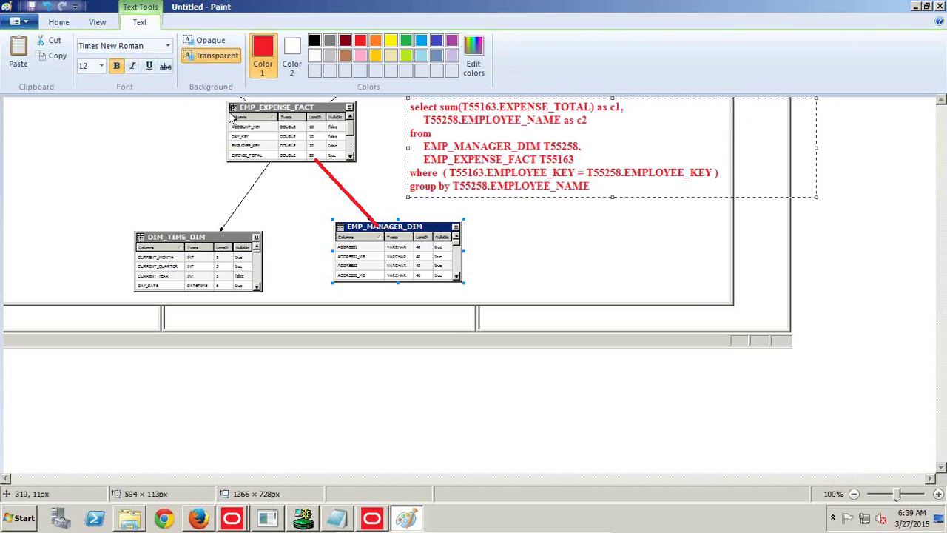
# - Outline the SQL's where clause with a thin indigo rectangle about 453 × 23 px, and return to the session log in Firefox
pyautogui.click(65, 22)
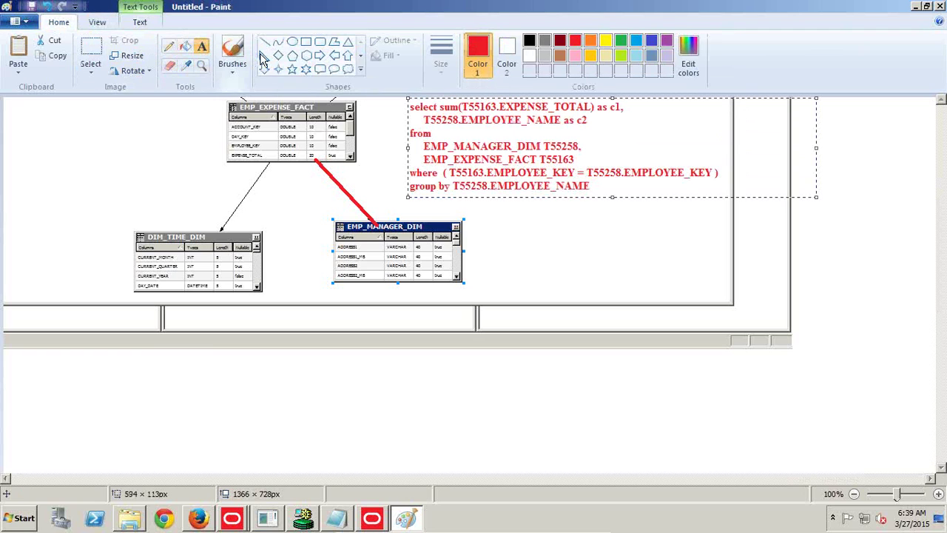
pyautogui.click(306, 43)
pyautogui.click(447, 48)
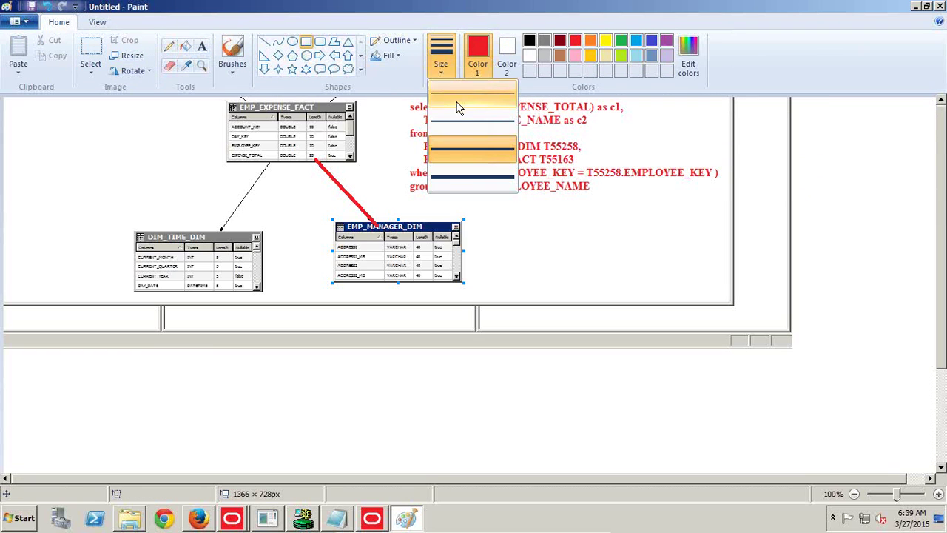
pyautogui.click(450, 121)
pyautogui.click(649, 41)
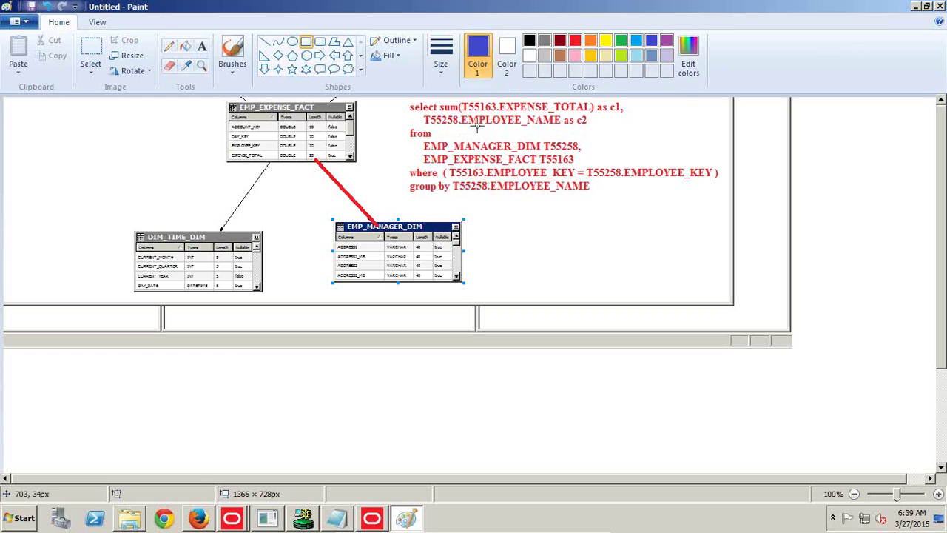
pyautogui.moveTo(406, 162); pyautogui.dragTo(726, 180)
pyautogui.hotkey('ctrl', 'z')
pyautogui.moveTo(404, 163); pyautogui.dragTo(726, 177)
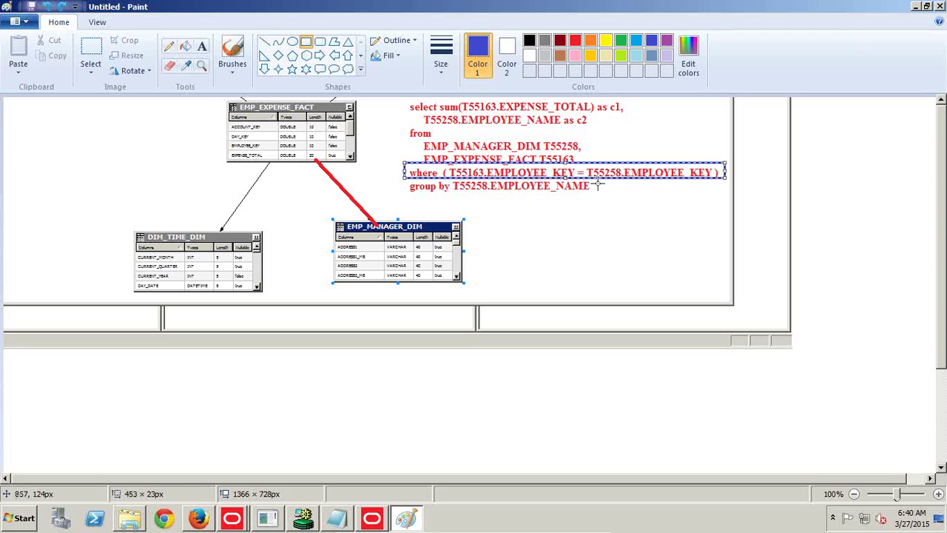
pyautogui.hotkey('alt', 'Tab')
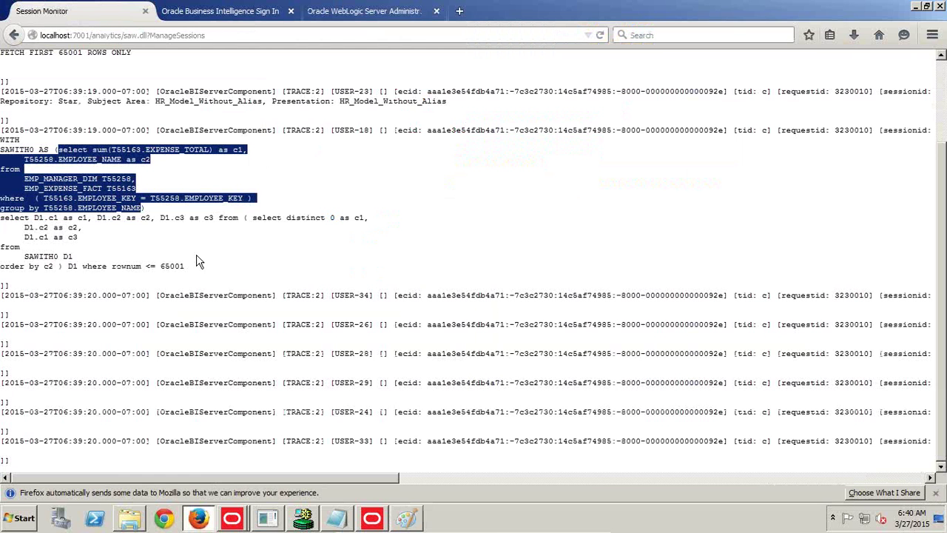
# - Return from the session log to the analysis criteria and expand the EMP_MANAGER_DIM folder of HR_Model_Without_Alias
pyautogui.click(14, 36)
pyautogui.click(14, 35)
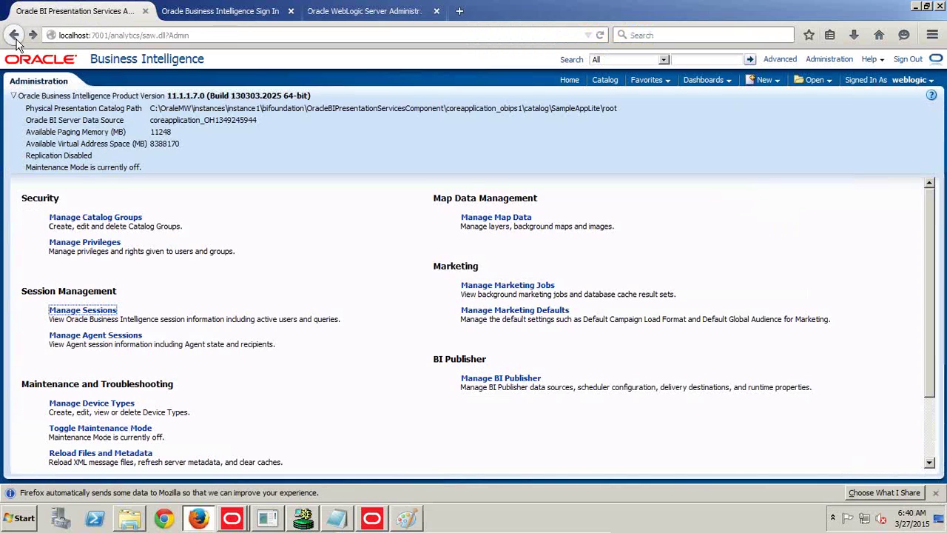
pyautogui.click(14, 36)
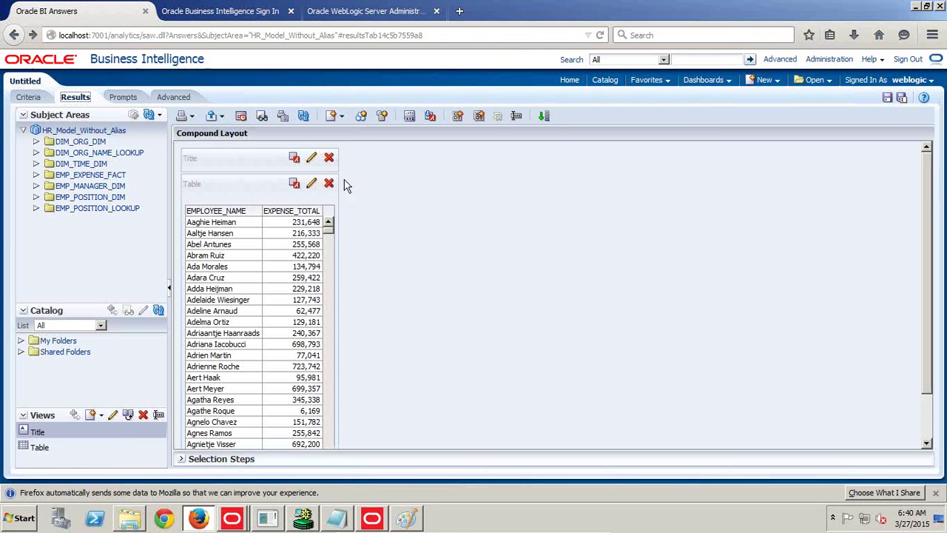
pyautogui.click(30, 97)
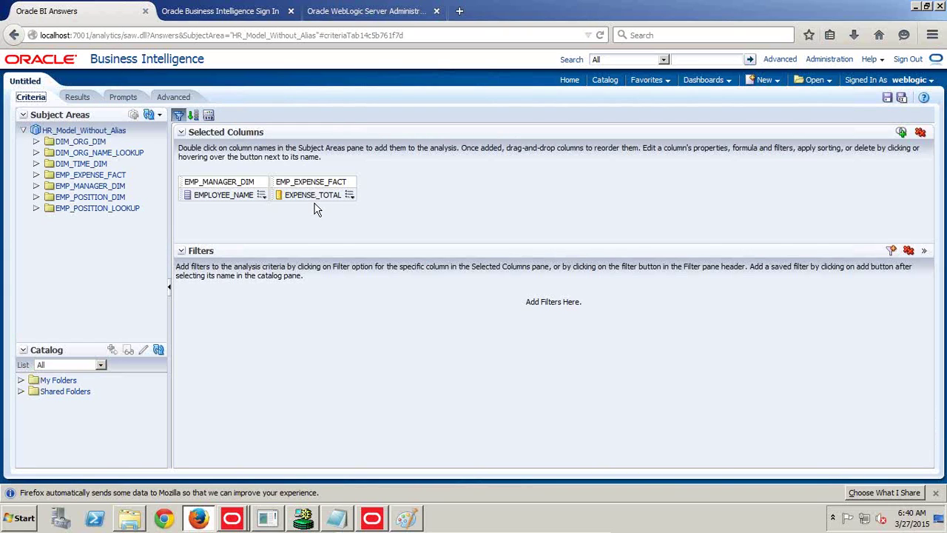
pyautogui.click(35, 186)
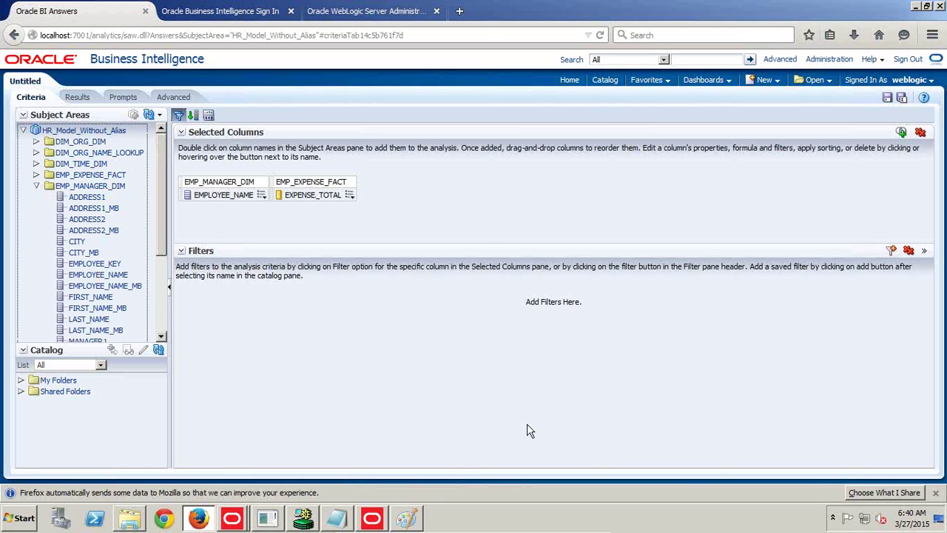
# - Switch to the Oracle BI Administration Tool and close the HR_Model_Without_Alias business model diagram
pyautogui.click(372, 520)
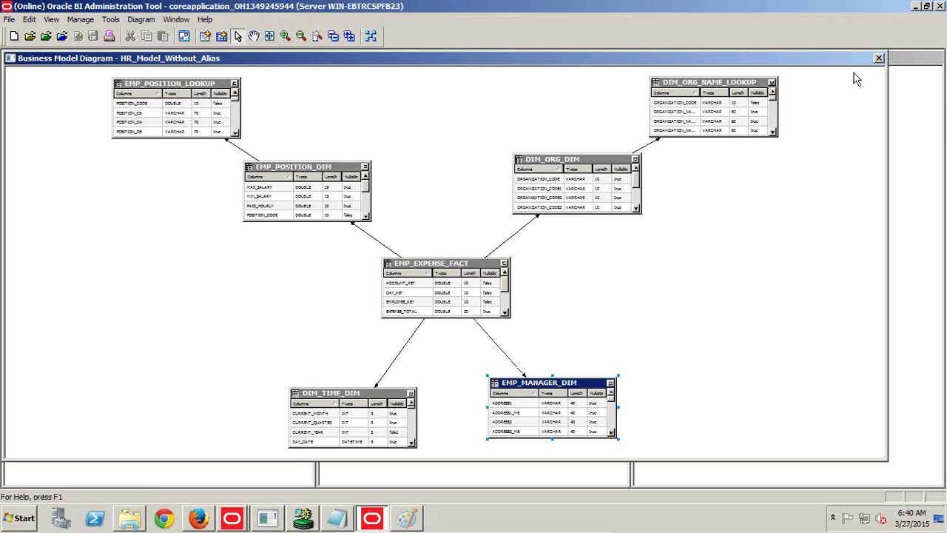
pyautogui.click(879, 58)
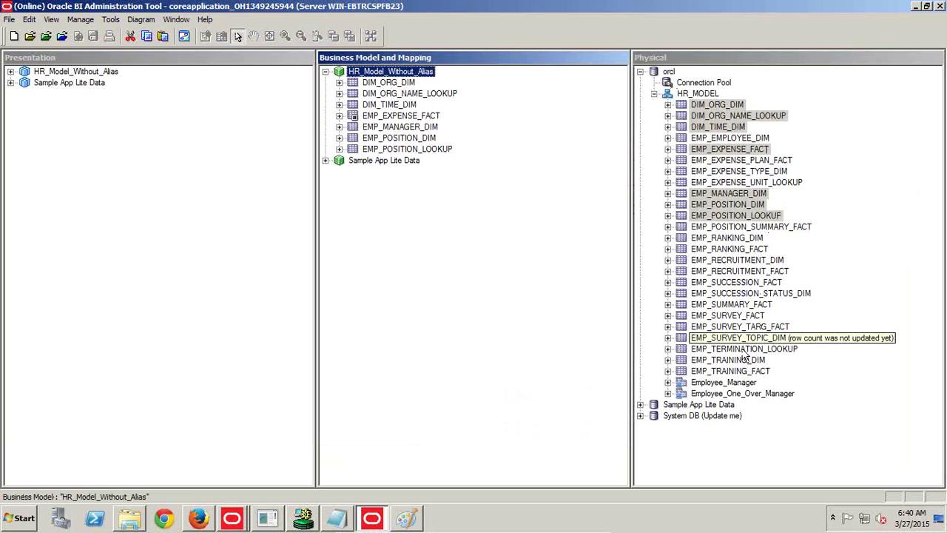
# - Add the physical aliases Employee_Manager and Employee_One_Over_Manager to the HR_Model_Without_Alias business model, checking out the required objects
pyautogui.click(724, 382)
pyautogui.keyDown('ctrl'); pyautogui.click(726, 394); pyautogui.keyUp('ctrl')
pyautogui.moveTo(724, 383); pyautogui.dragTo(428, 77)
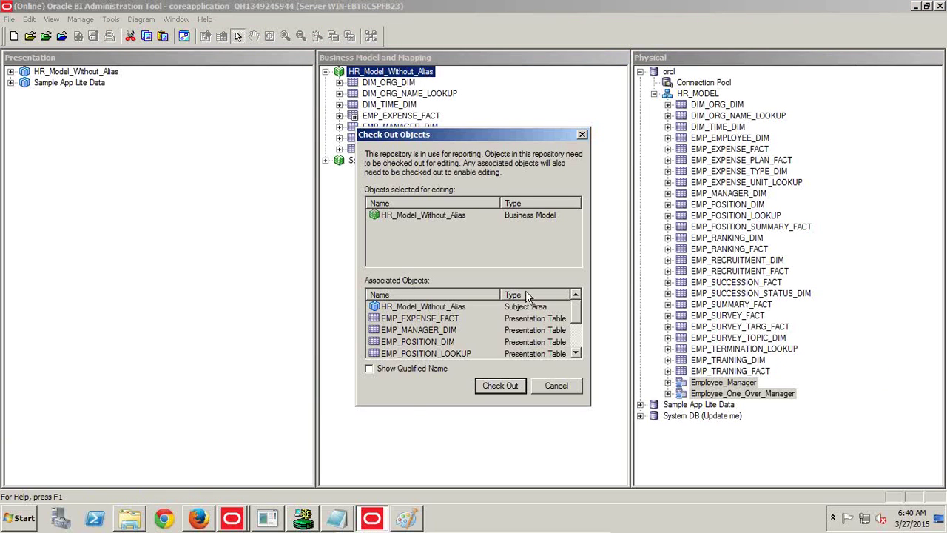
pyautogui.click(503, 386)
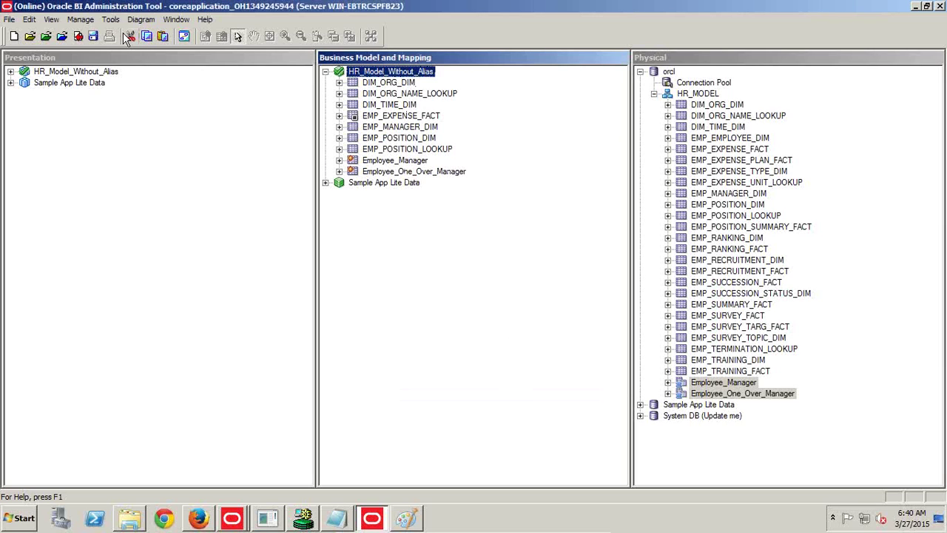
# - Delete the logical tables Employee_Manager and Employee_One_Over_Manager from HR_Model_Without_Alias
pyautogui.click(426, 159)
pyautogui.click(417, 182)
pyautogui.click(417, 163)
pyautogui.hotkey('shift', 'Down')
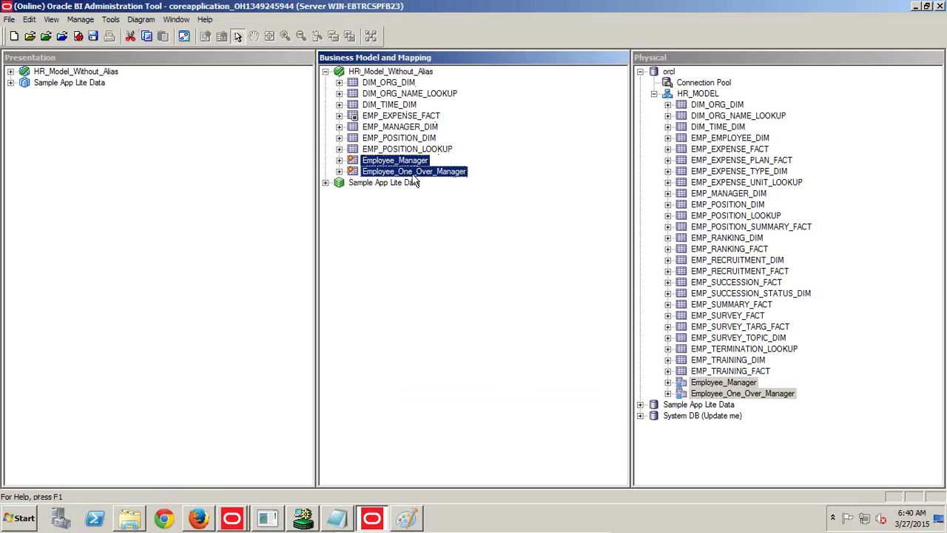
pyautogui.press('Delete')
pyautogui.click(476, 288)
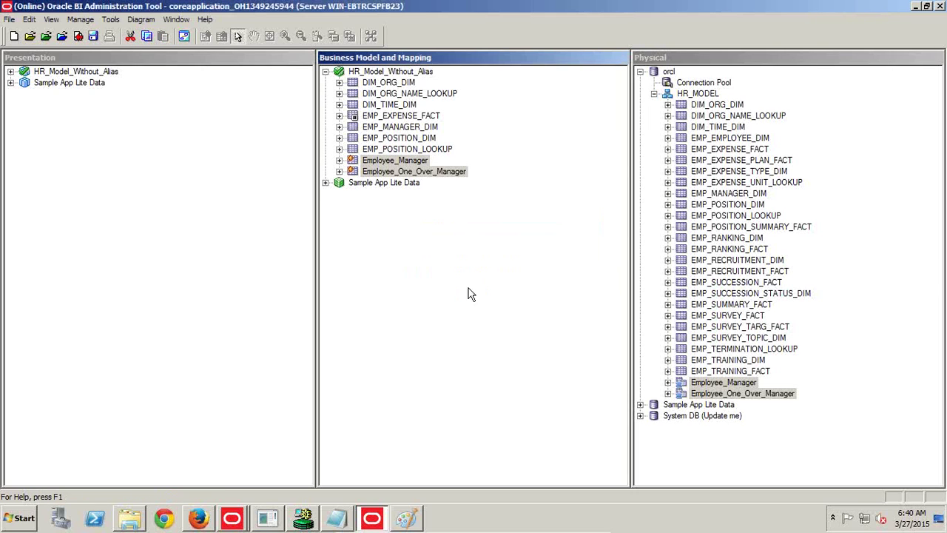
# - Create a new business model named HR_Model_with_Alias
pyautogui.rightClick(375, 218)
pyautogui.click(398, 225)
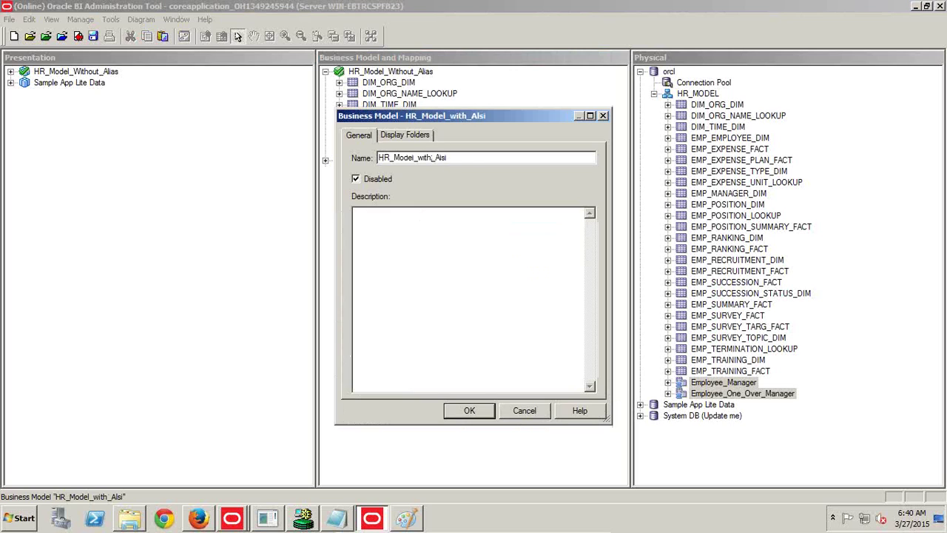
pyautogui.write('HR_Model_with_Alias')
pyautogui.press('Return')
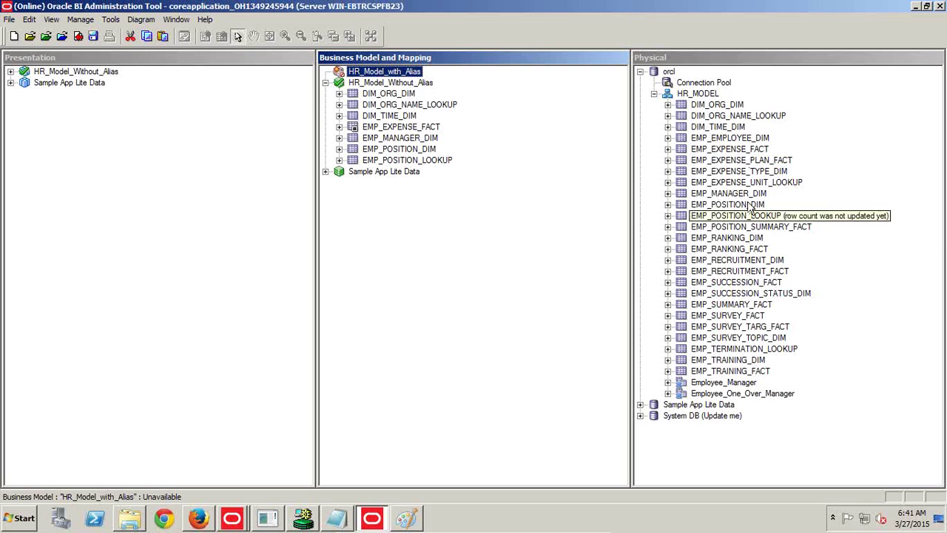
# - Add the seven physical tables used in HR_Model_Without_Alias plus the Employee_Manager and Employee_One_Over_Manager aliases to HR_Model_with_Alias
pyautogui.click(740, 150)
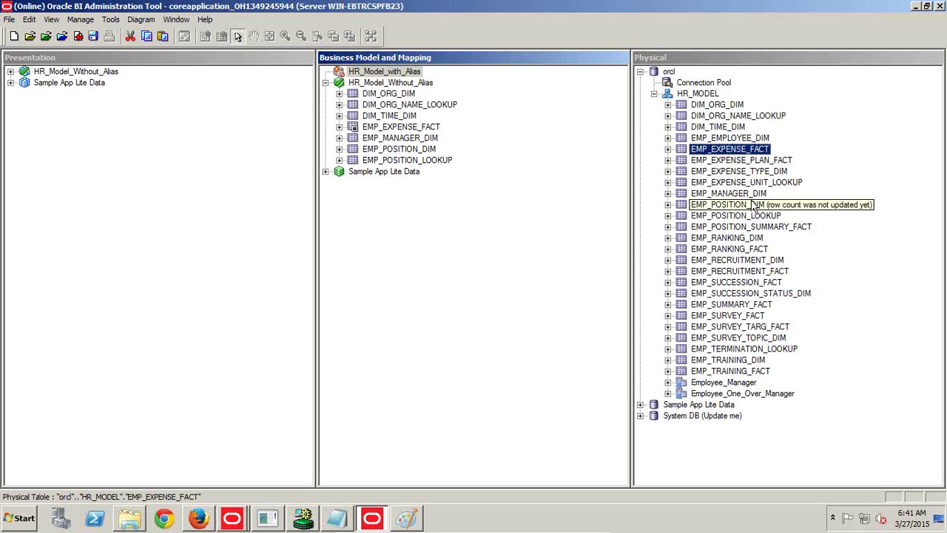
pyautogui.keyDown('ctrl'); pyautogui.click(756, 194); pyautogui.keyUp('ctrl')
pyautogui.keyDown('ctrl'); pyautogui.click(738, 129); pyautogui.keyUp('ctrl')
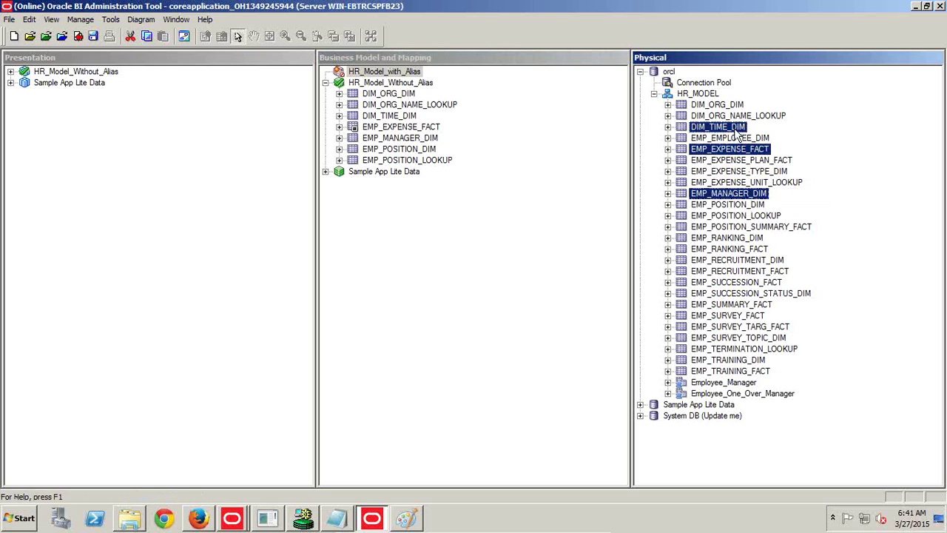
pyautogui.keyDown('ctrl'); pyautogui.click(731, 105); pyautogui.keyUp('ctrl')
pyautogui.keyDown('ctrl'); pyautogui.click(733, 116); pyautogui.keyUp('ctrl')
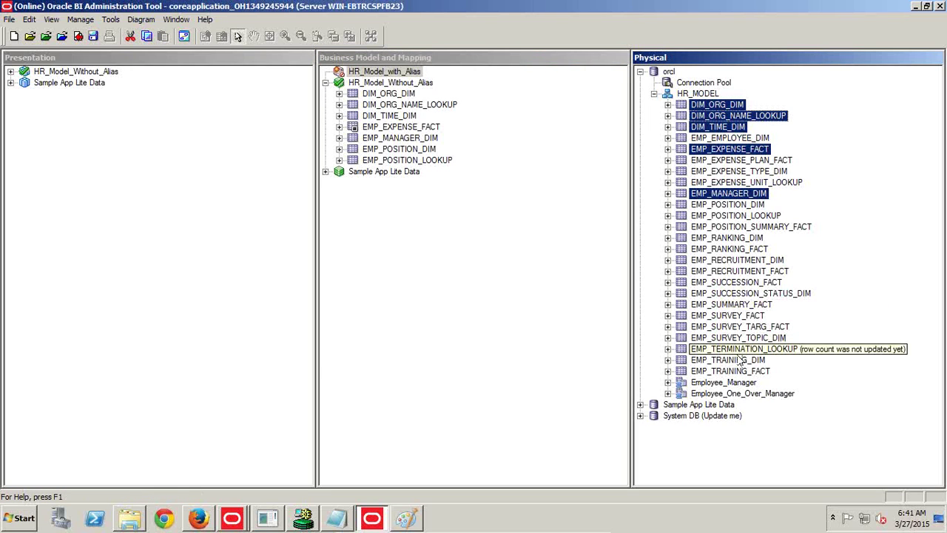
pyautogui.keyDown('ctrl'); pyautogui.click(724, 383); pyautogui.keyUp('ctrl')
pyautogui.keyDown('ctrl'); pyautogui.click(740, 394); pyautogui.keyUp('ctrl')
pyautogui.keyDown('ctrl'); pyautogui.click(736, 216); pyautogui.keyUp('ctrl')
pyautogui.keyDown('ctrl'); pyautogui.click(738, 197); pyautogui.keyUp('ctrl')
pyautogui.keyDown('ctrl'); pyautogui.click(736, 205); pyautogui.keyUp('ctrl')
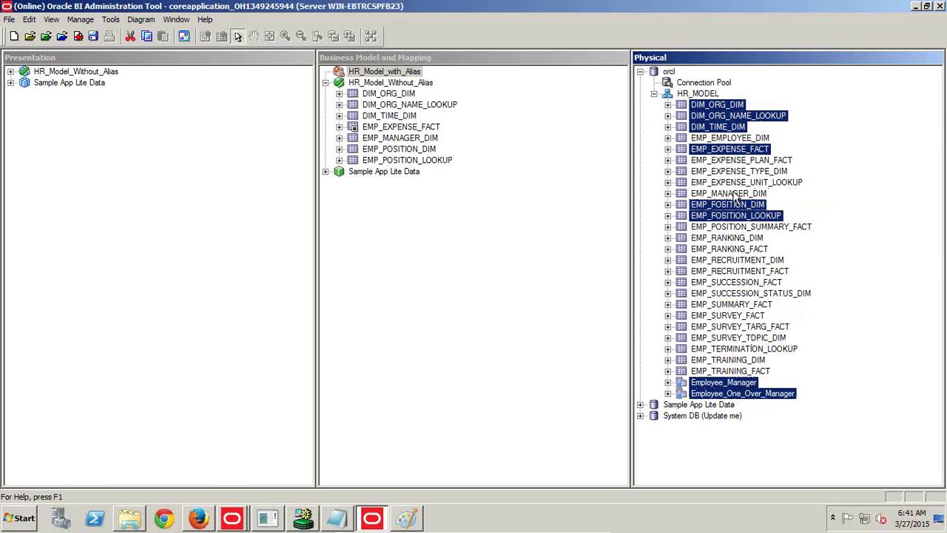
pyautogui.keyDown('ctrl'); pyautogui.click(738, 195); pyautogui.keyUp('ctrl')
pyautogui.moveTo(739, 194); pyautogui.dragTo(400, 72)
# - Open the business model diagram of HR_Model_with_Alias
pyautogui.rightClick(400, 72)
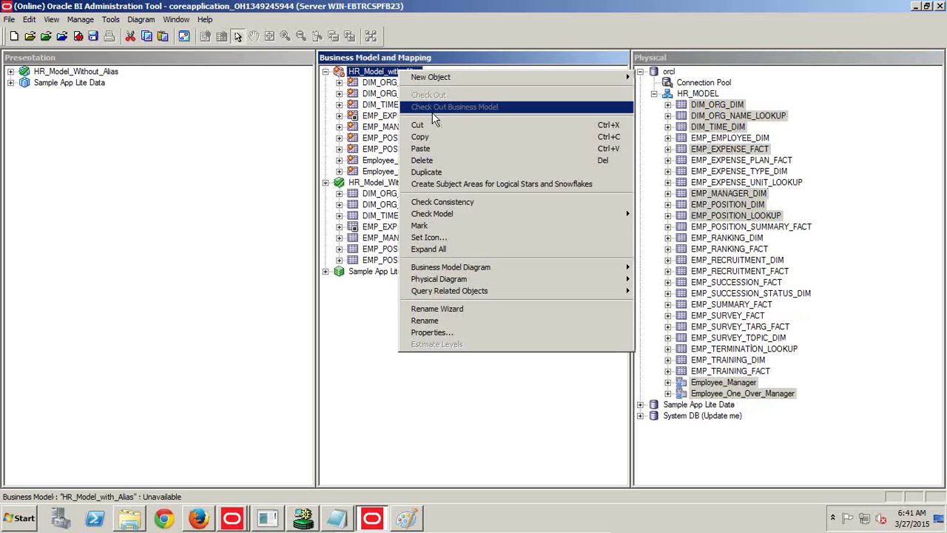
pyautogui.moveTo(486, 270)
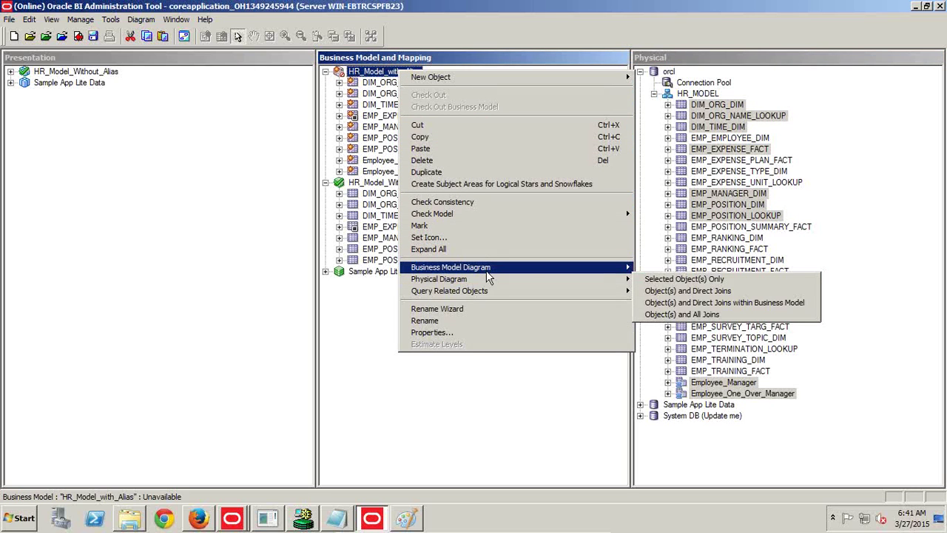
pyautogui.click(670, 268)
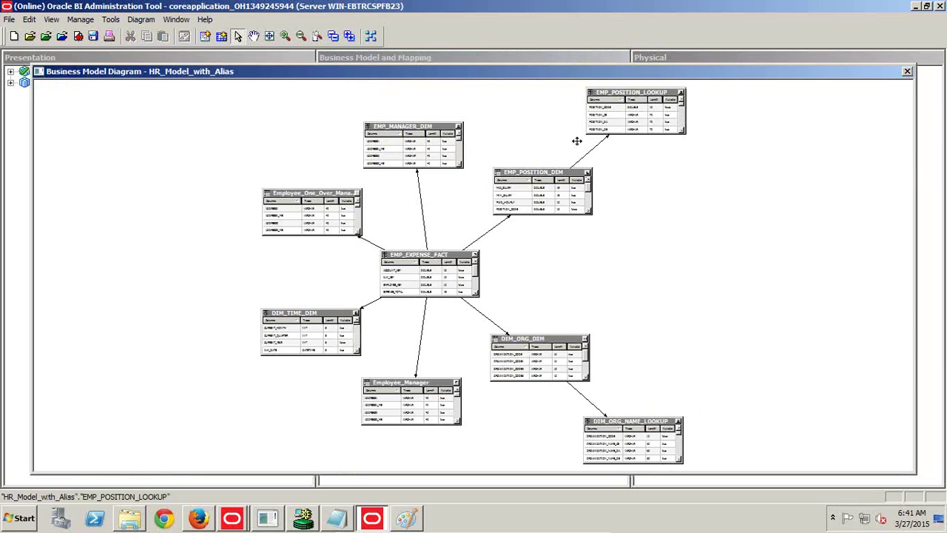
# - Rearrange the diagram with both position tables left of EMP_EXPENSE_FACT, the three manager tables on its right and DIM_ORG_DIM below it
pyautogui.moveTo(324, 194); pyautogui.dragTo(627, 249)
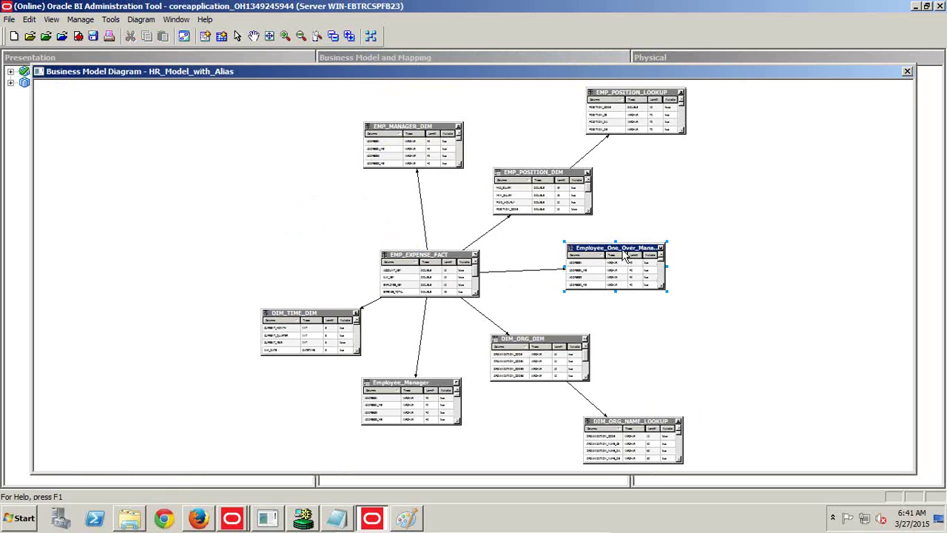
pyautogui.moveTo(527, 178); pyautogui.dragTo(308, 176)
pyautogui.moveTo(631, 99); pyautogui.dragTo(148, 187)
pyautogui.moveTo(400, 136); pyautogui.dragTo(597, 191)
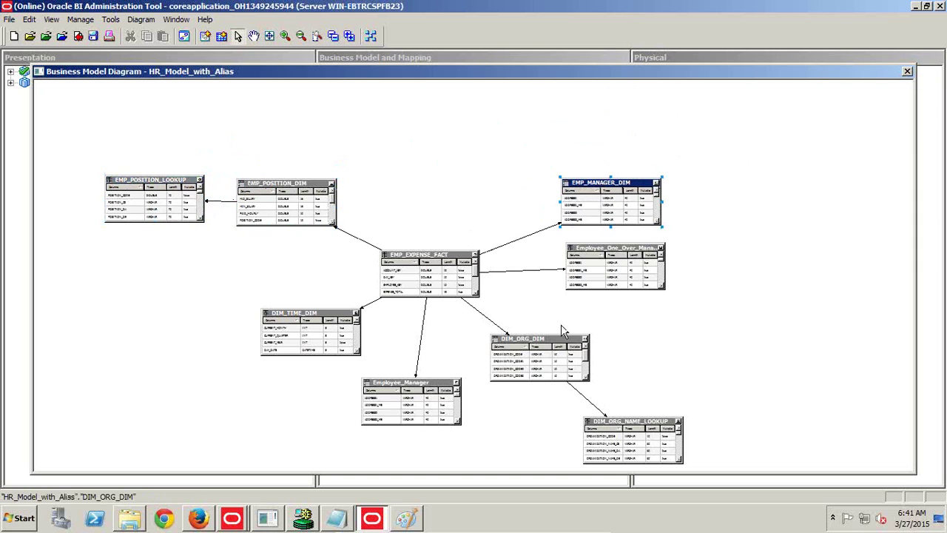
pyautogui.click(442, 392)
pyautogui.moveTo(442, 392); pyautogui.dragTo(692, 315)
pyautogui.moveTo(574, 341); pyautogui.dragTo(485, 378)
pyautogui.moveTo(658, 311); pyautogui.dragTo(616, 312)
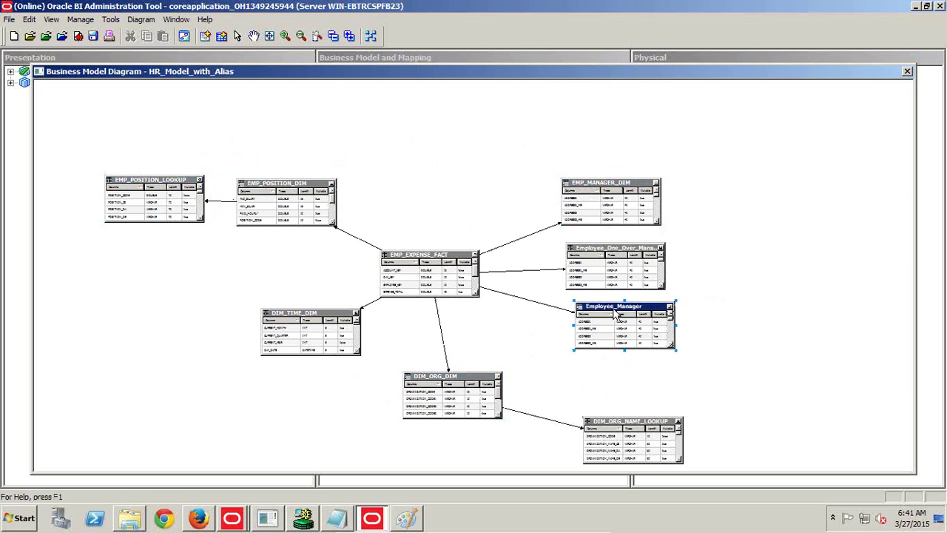
# - Align EMP_MANAGER_DIM, Employee_One_Over_Manager and Employee_Manager in one column closer to EMP_EXPENSE_FACT, and enlarge the diagram view
pyautogui.moveTo(577, 194); pyautogui.dragTo(558, 194)
pyautogui.moveTo(596, 254); pyautogui.dragTo(568, 253)
pyautogui.moveTo(578, 184); pyautogui.dragTo(570, 185)
pyautogui.moveTo(607, 302); pyautogui.dragTo(581, 296)
pyautogui.click(285, 35)
pyautogui.click(285, 36)
pyautogui.click(285, 35)
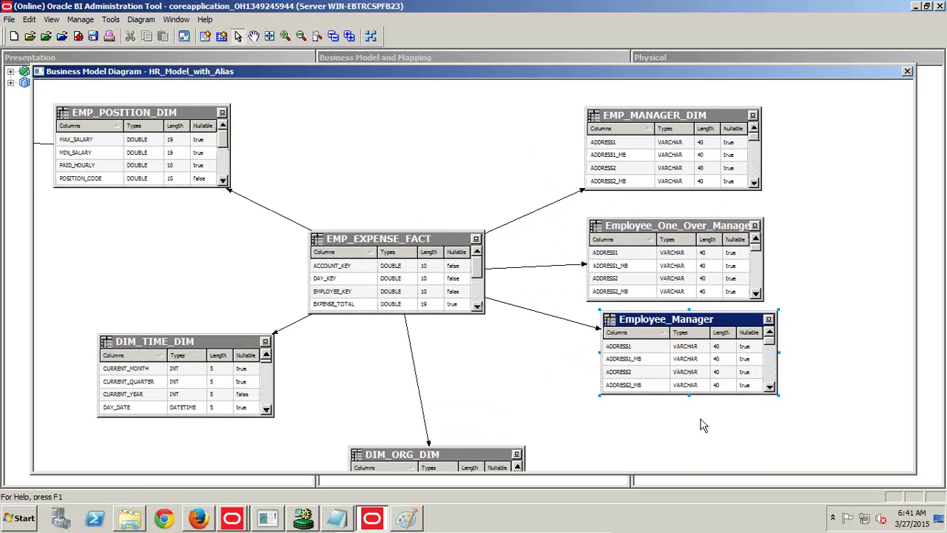
pyautogui.moveTo(708, 327); pyautogui.dragTo(695, 330)
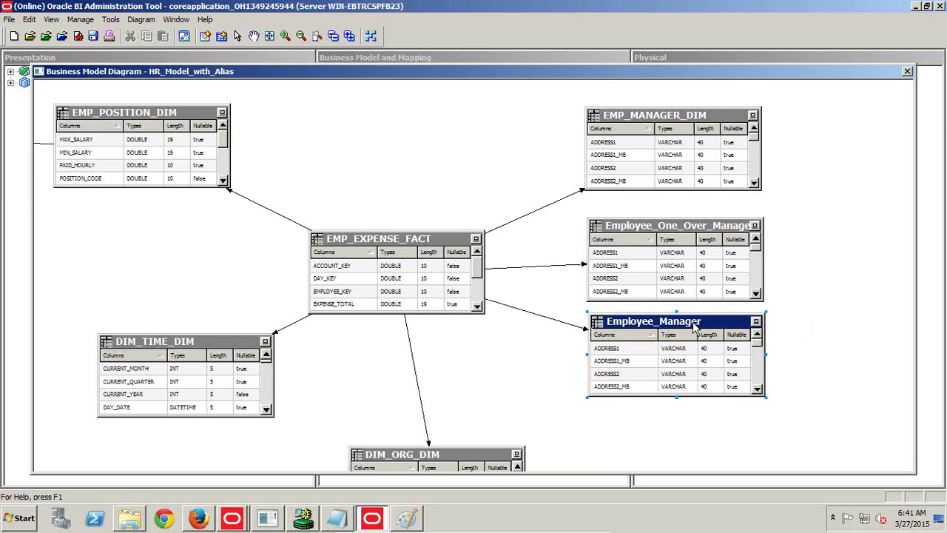
# - Paste a screenshot of the slightly reduced HR_Model_with_Alias diagram into a new Paint image
pyautogui.click(299, 37)
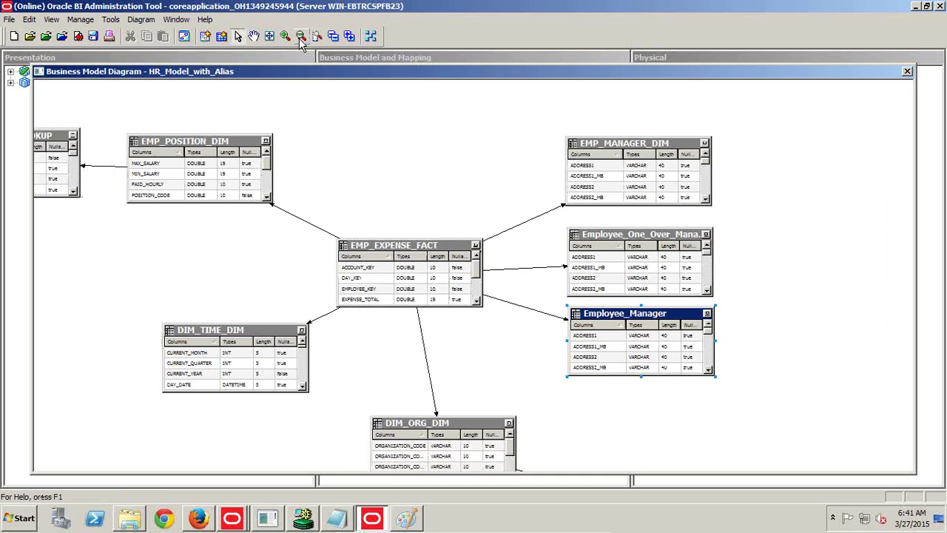
pyautogui.click(30, 518)
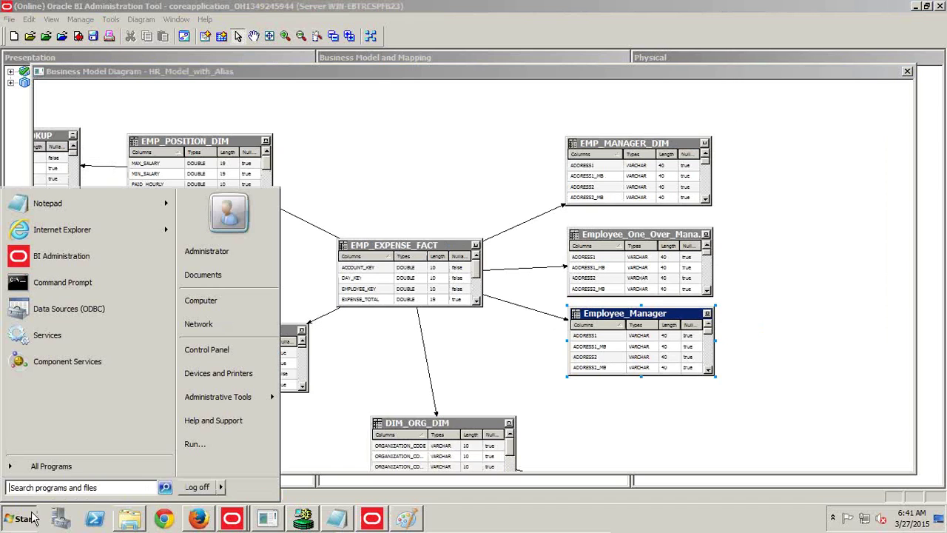
pyautogui.write('paint')
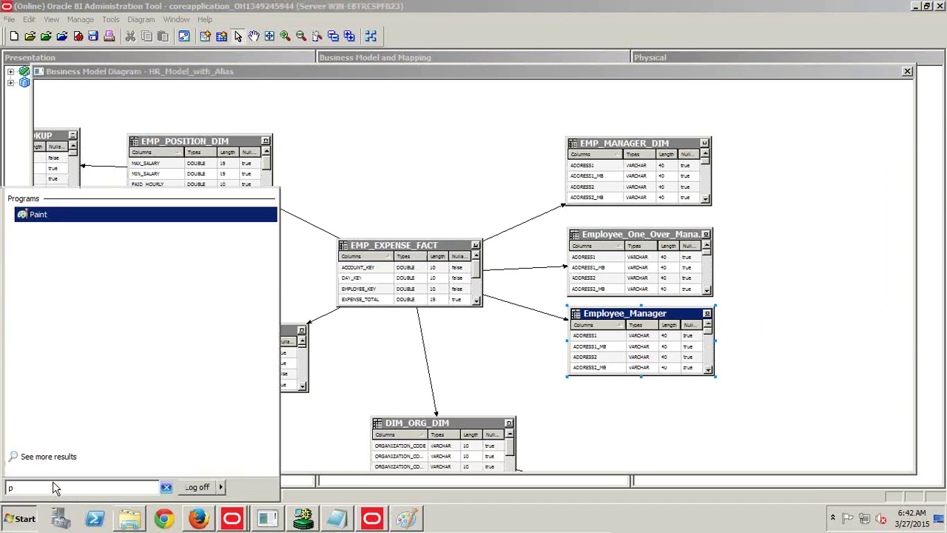
pyautogui.press('Return')
pyautogui.hotkey('ctrl', 'v')
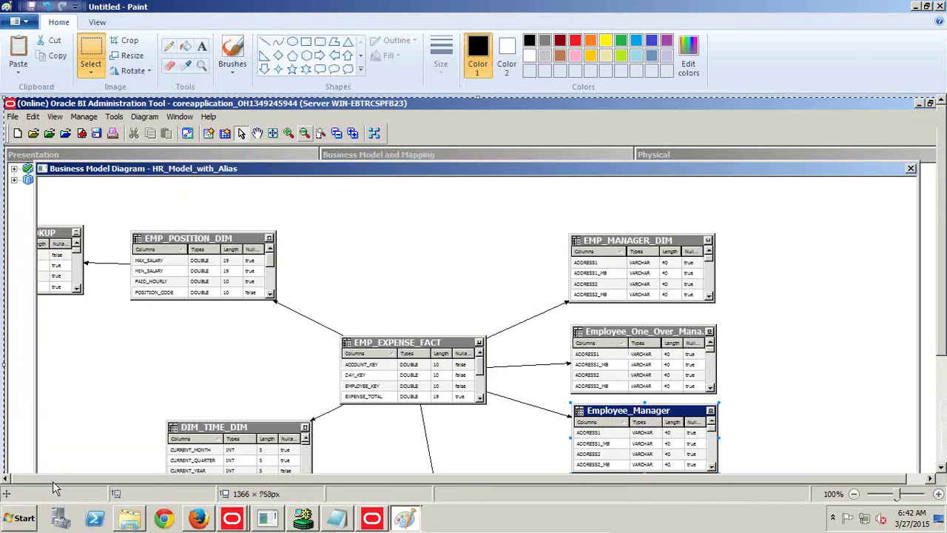
# - Cut the area of about 597 × 374 px around EMP_EXPENSE_FACT and the three manager tables out of the pasted screenshot
pyautogui.moveTo(417, 412)
pyautogui.mouseDown()
pyautogui.moveTo(364, 324)
pyautogui.moveTo(268, 266)
pyautogui.mouseUp()
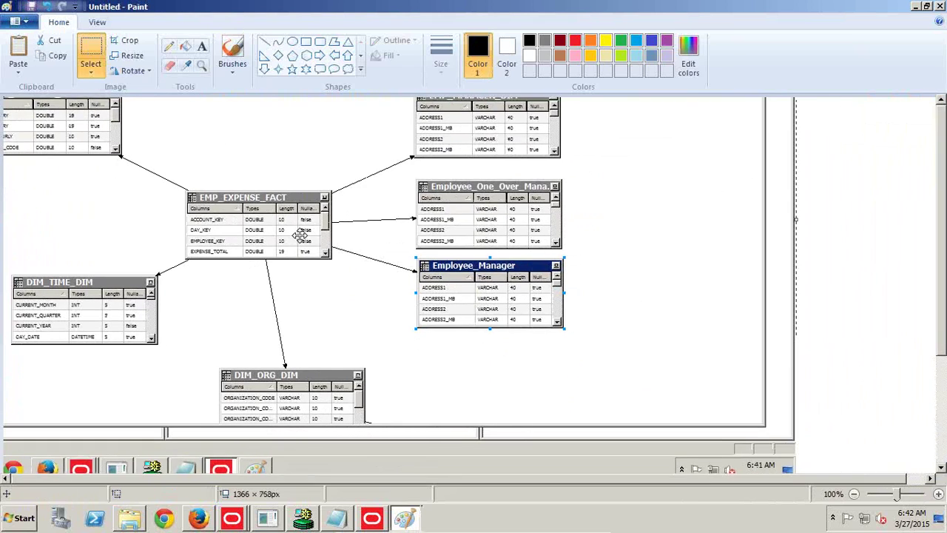
pyautogui.moveTo(153, 103); pyautogui.dragTo(559, 361)
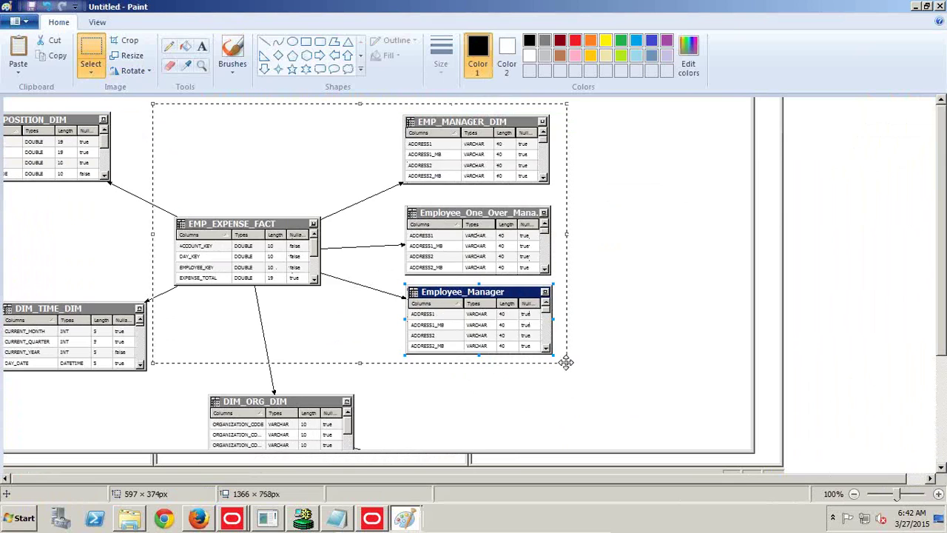
pyautogui.press('Delete')
# - Switch to the annotated Paint image and move the block holding the fact, time and manager tables and the red SQL to the left
pyautogui.moveTo(404, 518)
pyautogui.click(407, 492)
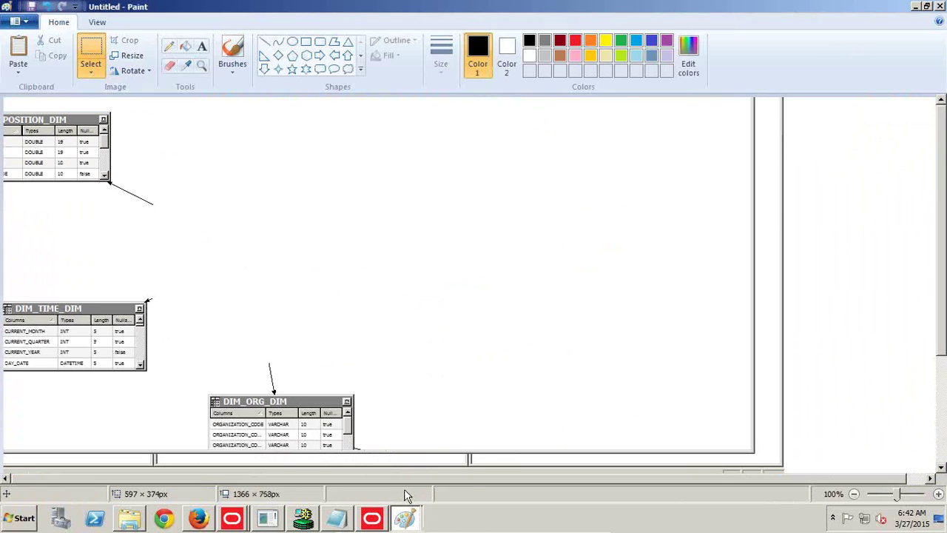
pyautogui.click(412, 474)
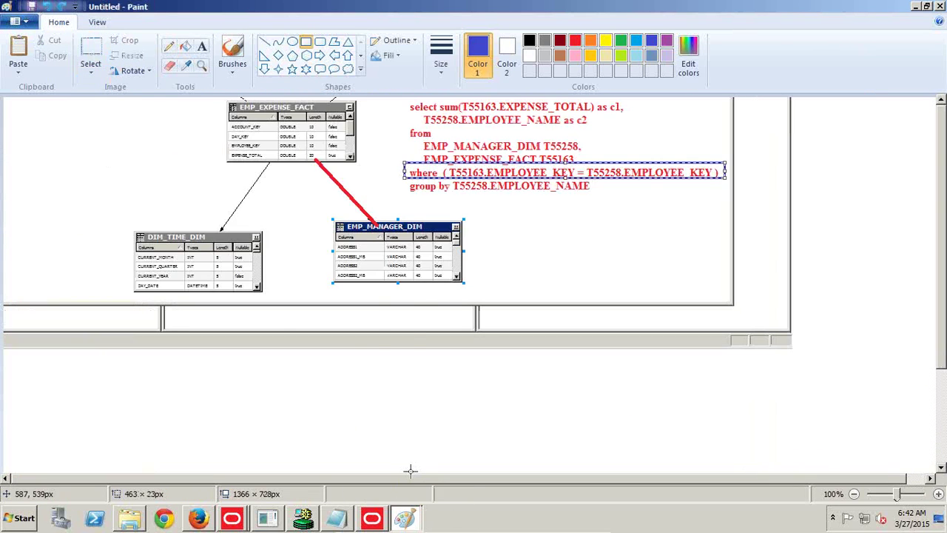
pyautogui.moveTo(705, 368); pyautogui.dragTo(805, 306)
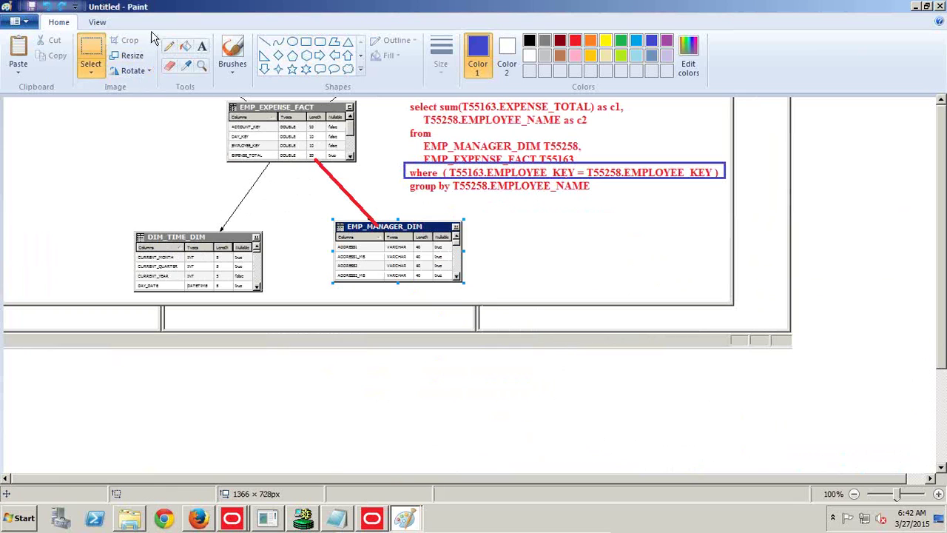
pyautogui.moveTo(118, 100); pyautogui.dragTo(749, 282)
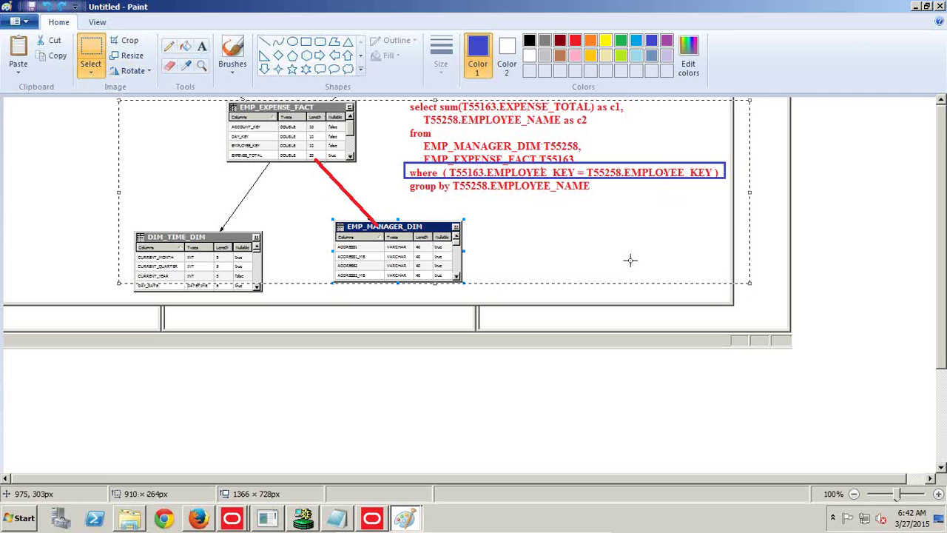
pyautogui.moveTo(116, 100); pyautogui.dragTo(743, 316)
pyautogui.moveTo(607, 260); pyautogui.dragTo(490, 267)
pyautogui.click(13, 321)
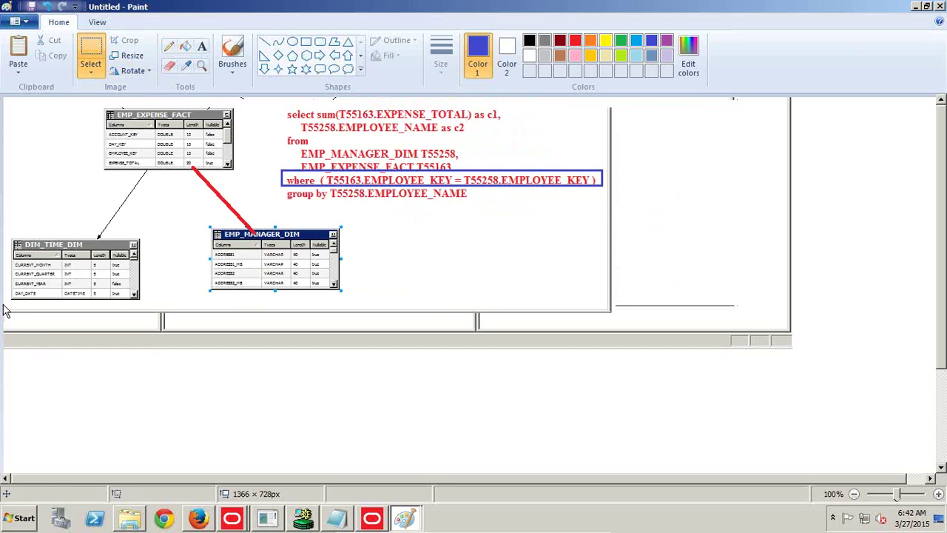
# - Erase the leftover window frame below the tables, an area of about 1354 × 266 px, from the annotated Paint image
pyautogui.moveTo(10, 305); pyautogui.dragTo(9, 303)
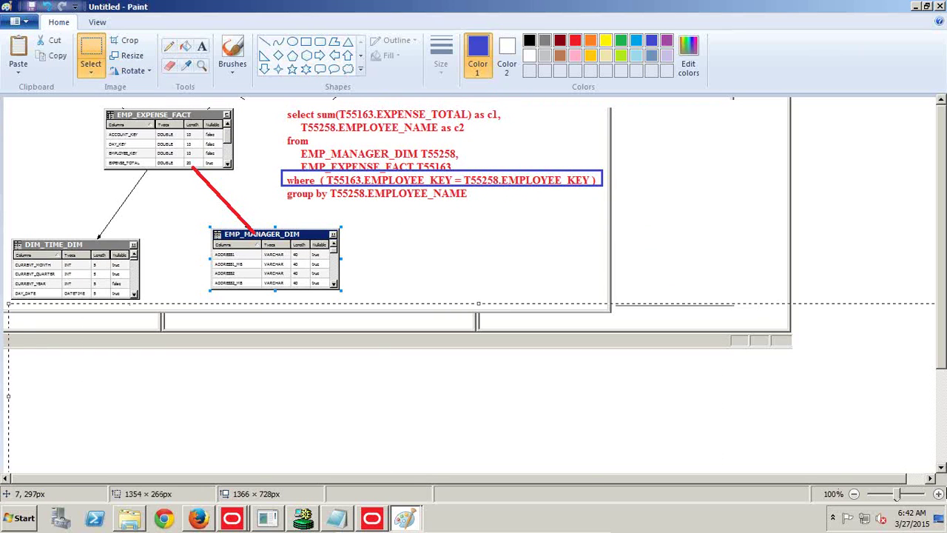
pyautogui.press('Delete')
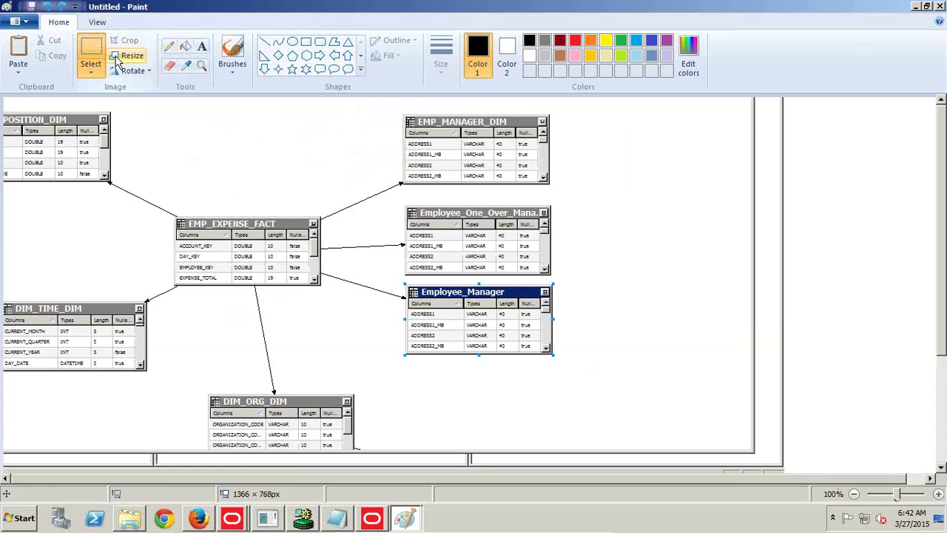
# - Cut EMP_EXPENSE_FACT and its three manager tables from the other Paint image and paste them below the red SQL in the annotated image
pyautogui.moveTo(150, 112); pyautogui.dragTo(568, 358)
pyautogui.press('Delete')
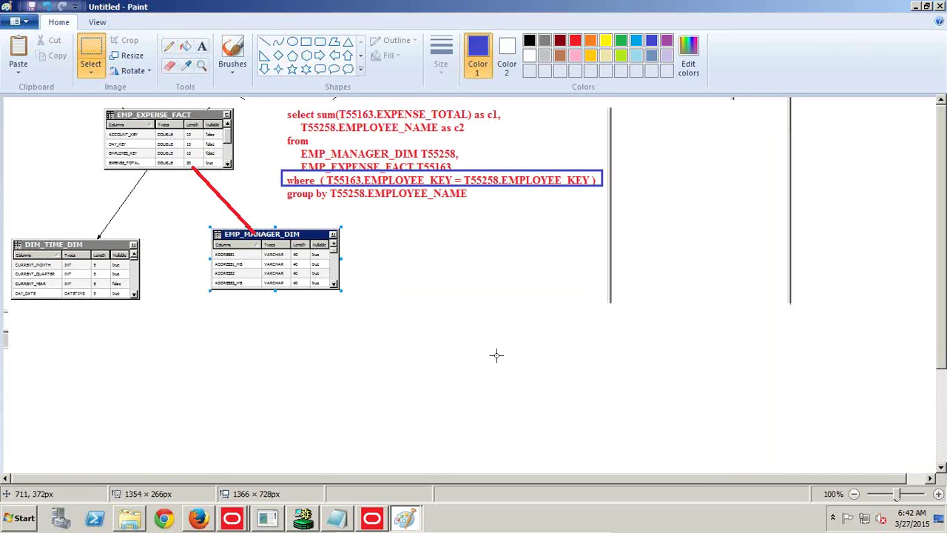
pyautogui.hotkey('ctrl', 'v')
pyautogui.moveTo(292, 276); pyautogui.dragTo(675, 376)
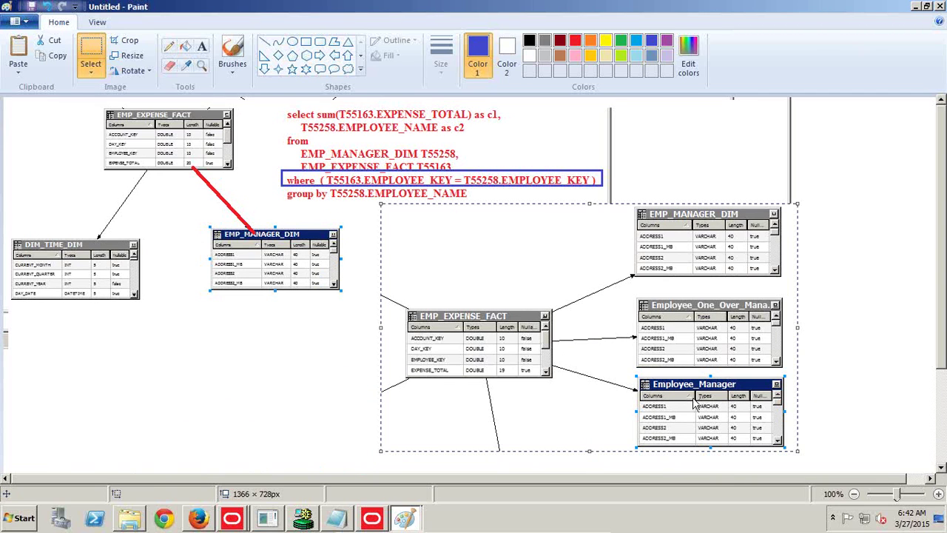
# - Switch to the Notepad test notes and mark the Test#1 line Employee One over Manager expenses as Failed
pyautogui.click(335, 514)
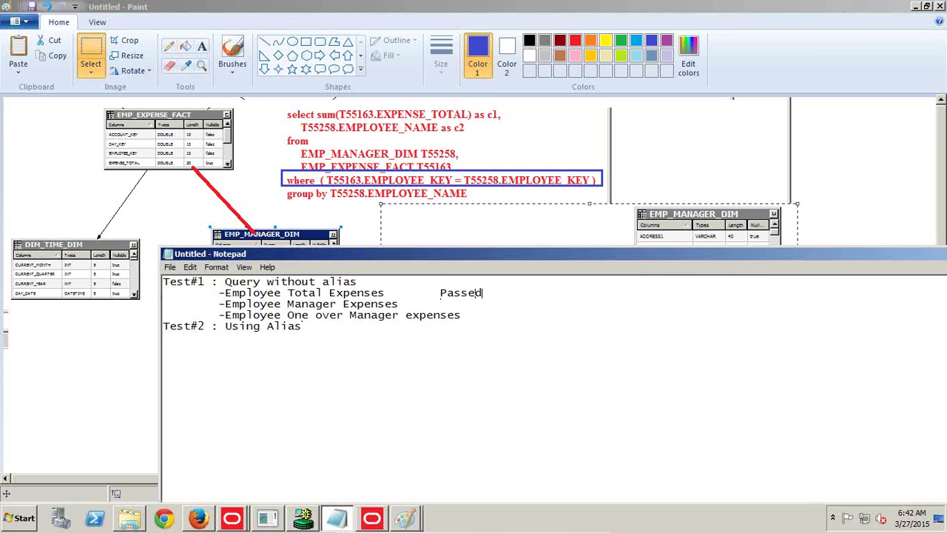
pyautogui.doubleClick(479, 304)
pyautogui.hotkey('ctrl', 'c')
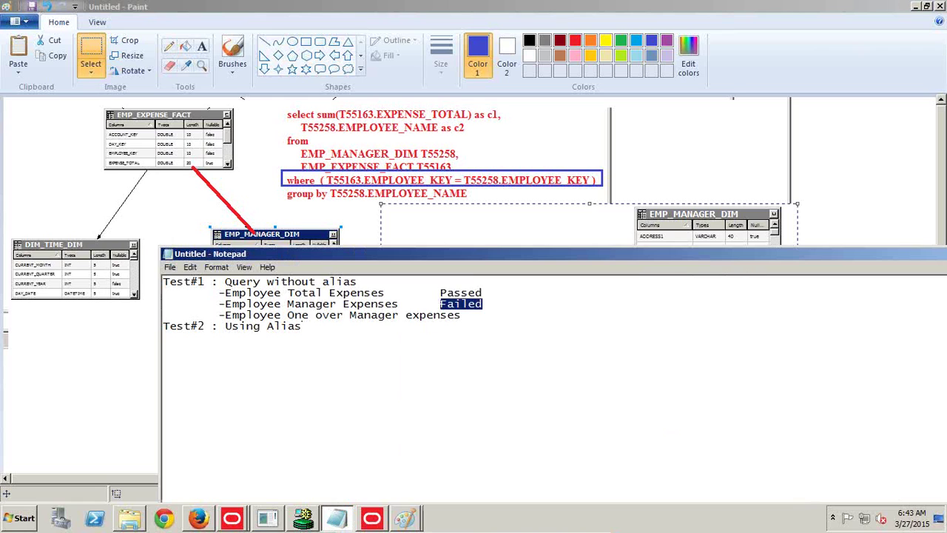
pyautogui.press('Left')
pyautogui.press('Down')
pyautogui.hotkey('ctrl', 'v')
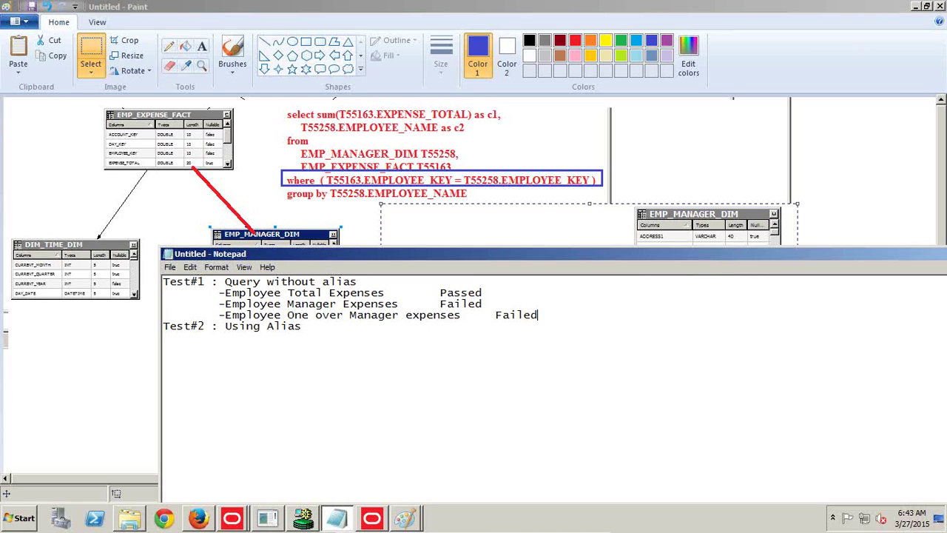
# - Copy the three Test#1 expense lines with their results and insert them under Test#2 : Using Alias
pyautogui.hotkey('shift', 'Down')
pyautogui.hotkey('shift', 'Down')
pyautogui.hotkey('shift', 'Down')
pyautogui.hotkey('ctrl', 'c')
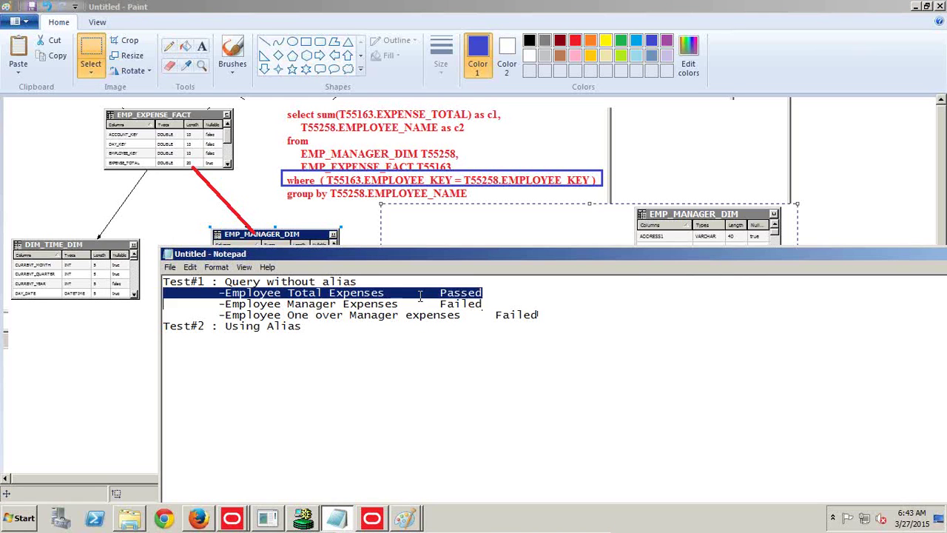
pyautogui.press('Right')
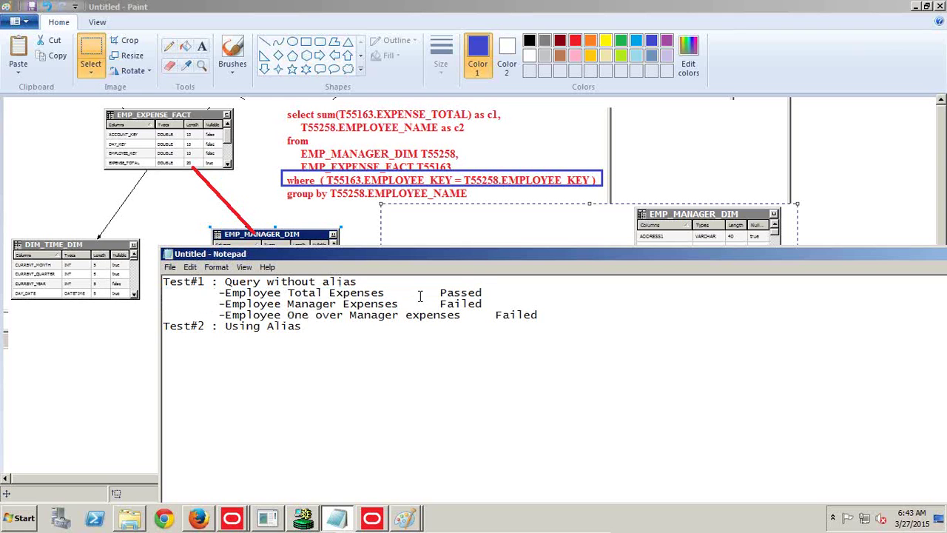
pyautogui.hotkey('ctrl', 'v')
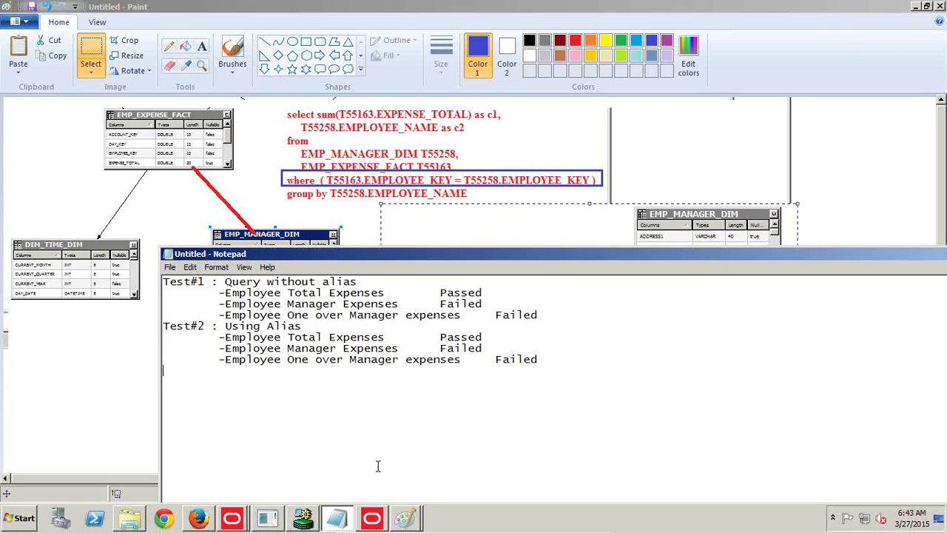
# - Switch to the Oracle BI Administration Tool, close the HR_Model_with_Alias diagram, and add that model to the Presentation layer
pyautogui.click(213, 519)
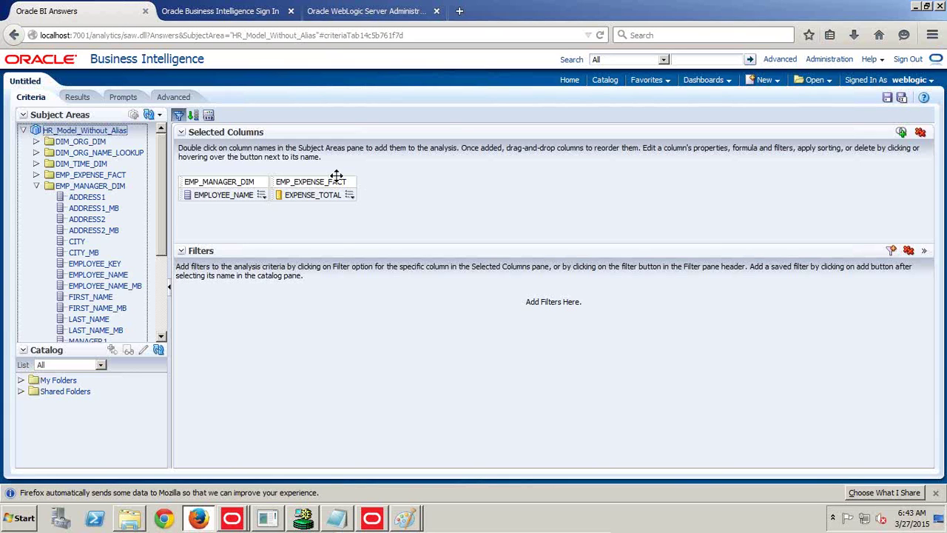
pyautogui.click(373, 519)
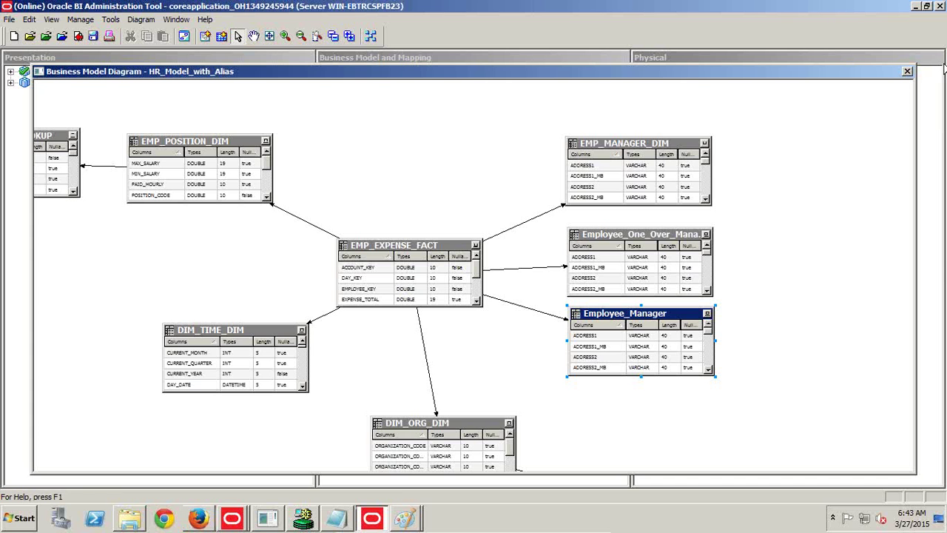
pyautogui.click(908, 71)
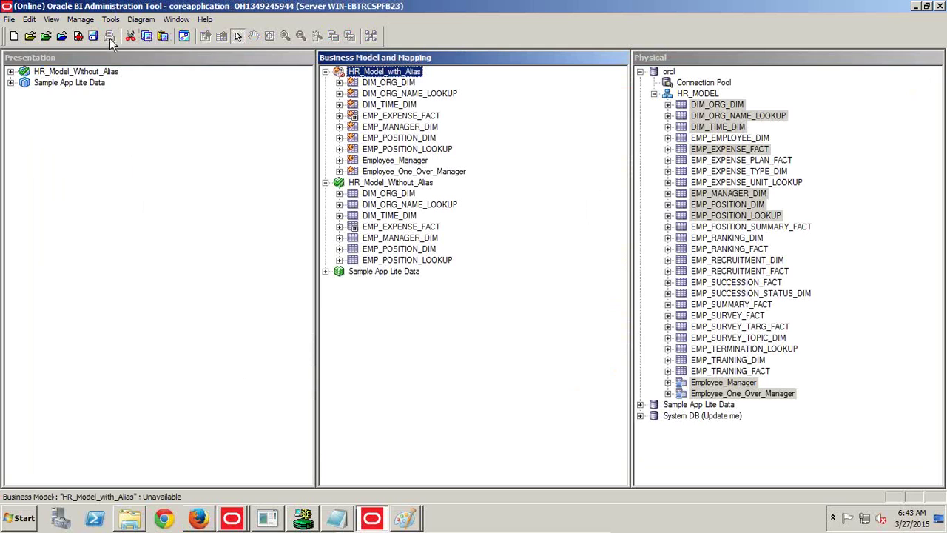
pyautogui.moveTo(362, 74); pyautogui.dragTo(122, 97)
# - Check in the changes, save the repository with a global consistency check, and close the Consistency Check Manager
pyautogui.click(94, 37)
pyautogui.click(492, 289)
pyautogui.click(444, 287)
pyautogui.click(518, 285)
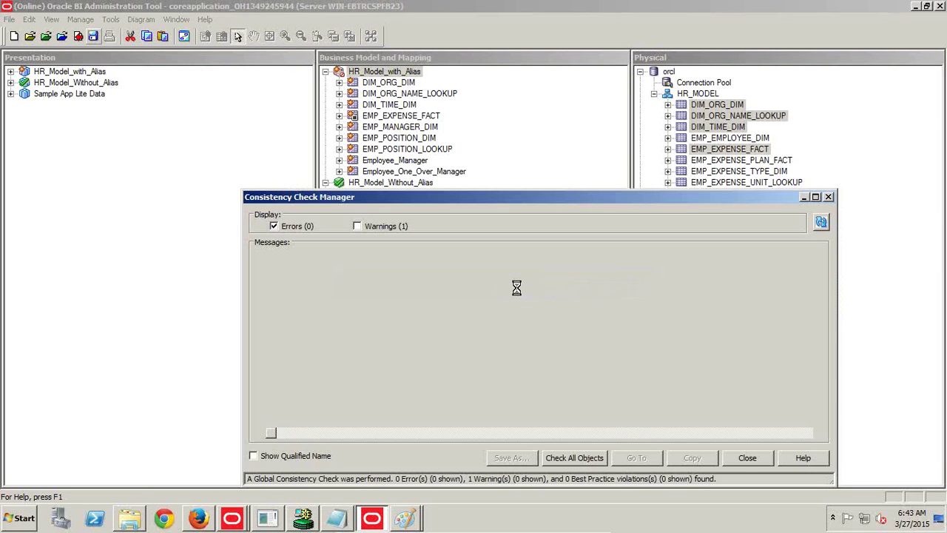
pyautogui.click(746, 459)
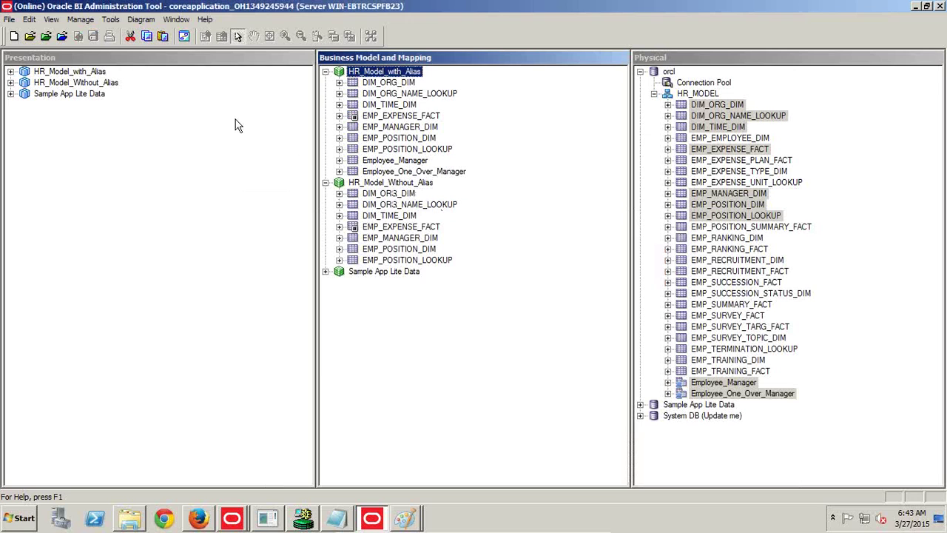
# - Switch to Oracle BI in Firefox and start a new analysis on the HR_Model_Without_Alias subject area
pyautogui.click(211, 524)
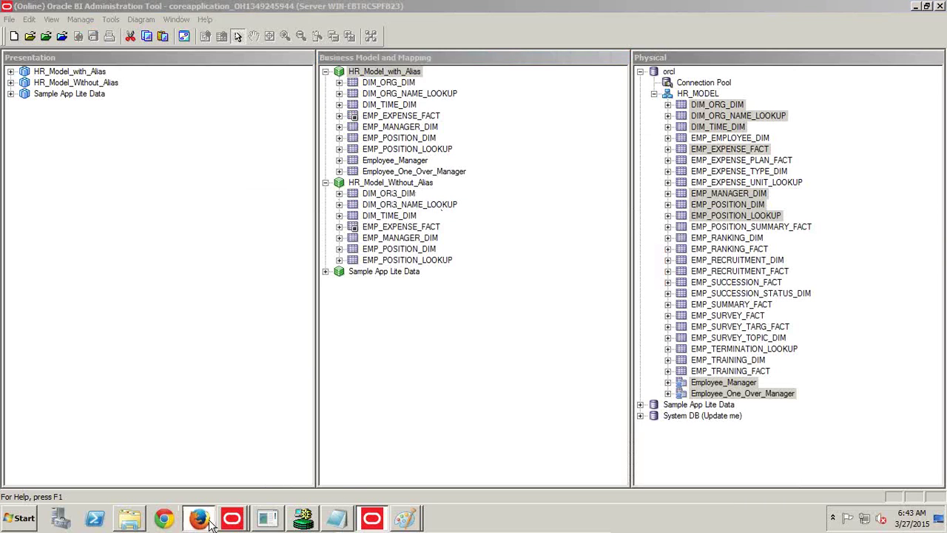
pyautogui.click(570, 79)
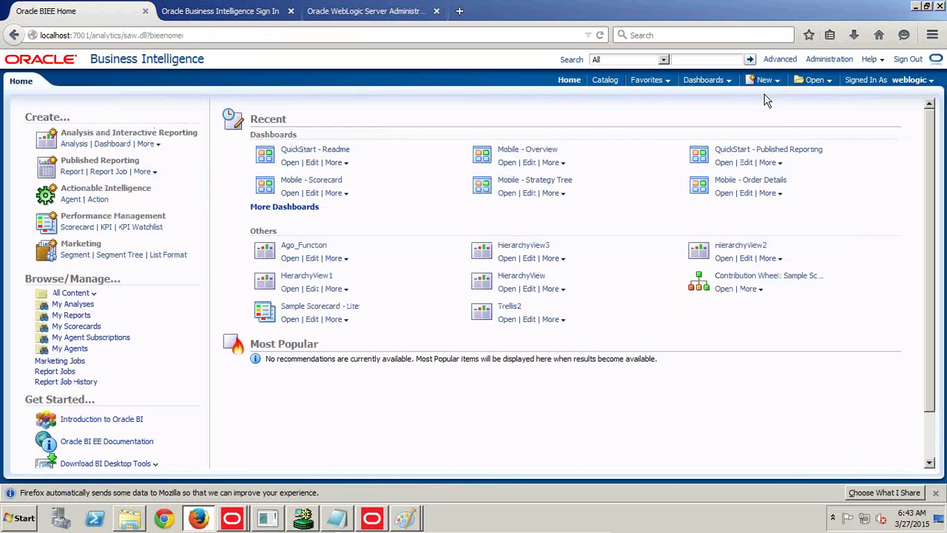
pyautogui.click(765, 80)
pyautogui.click(774, 113)
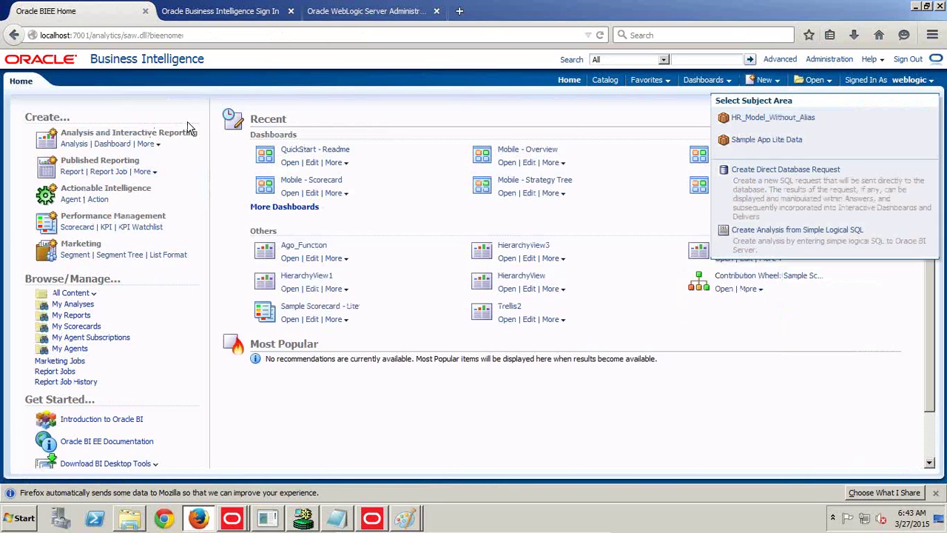
pyautogui.click(756, 117)
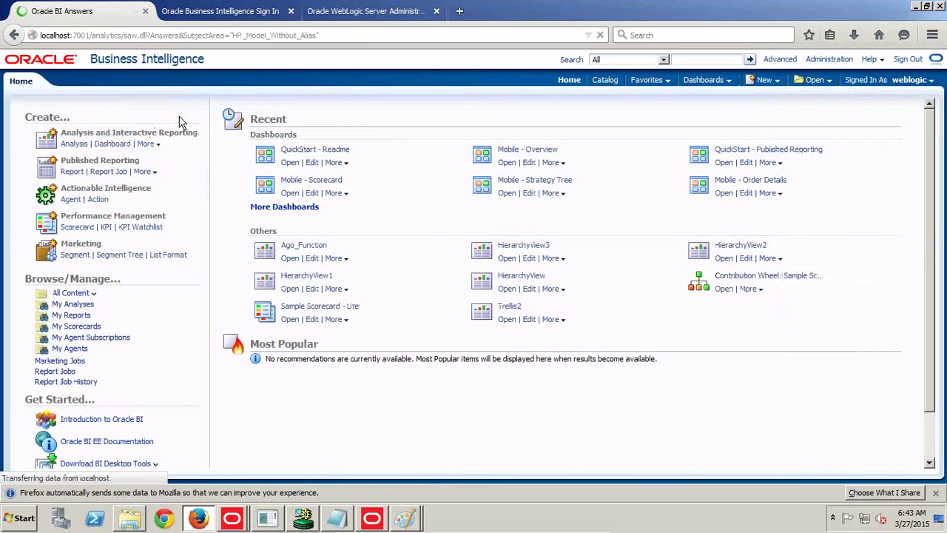
# - Reload the server metadata for the subject areas in the analysis editor
pyautogui.click(160, 116)
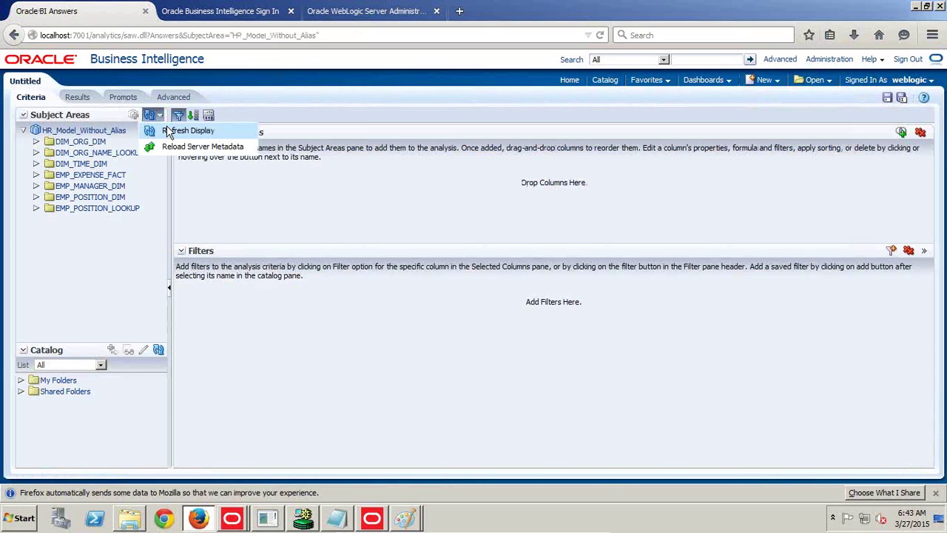
pyautogui.click(160, 116)
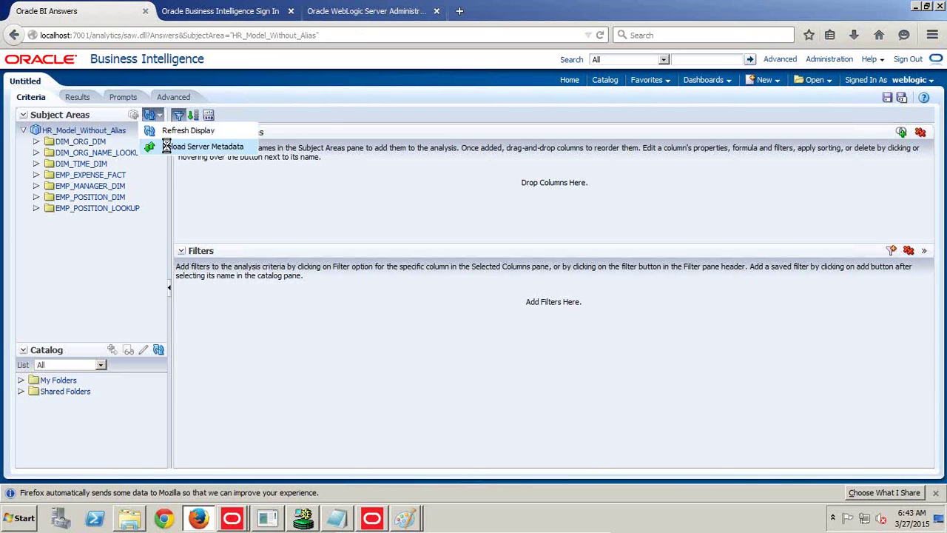
pyautogui.click(166, 146)
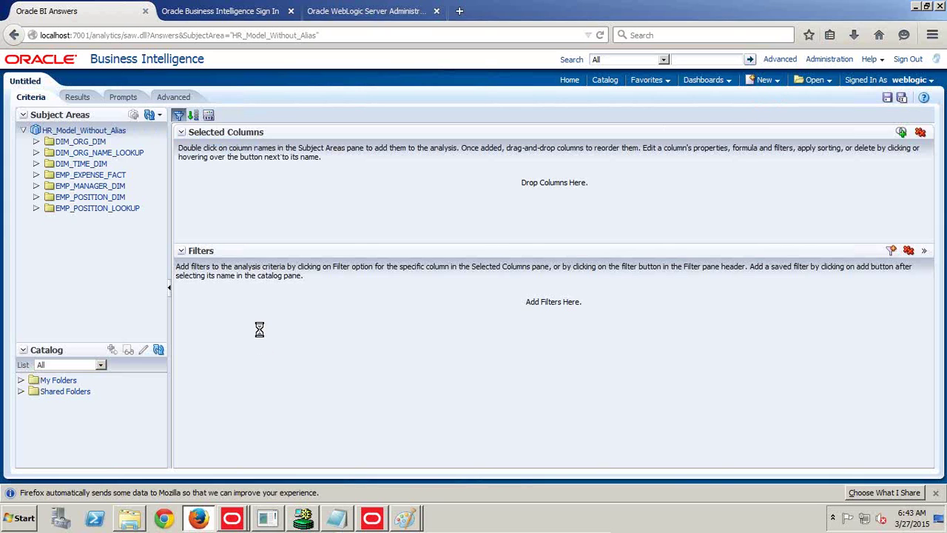
# - Create a new analysis on the HR_Model_with_Alias subject area
pyautogui.click(765, 80)
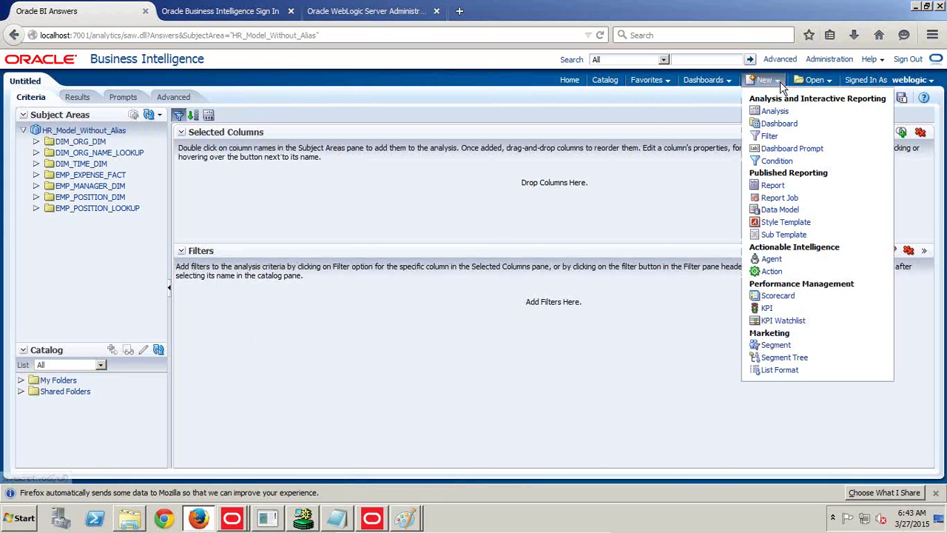
pyautogui.click(758, 111)
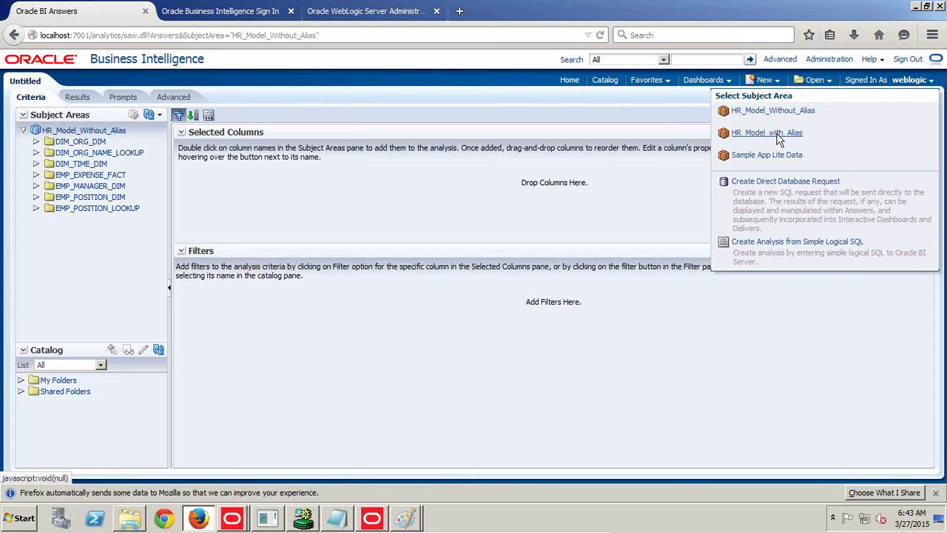
pyautogui.click(770, 133)
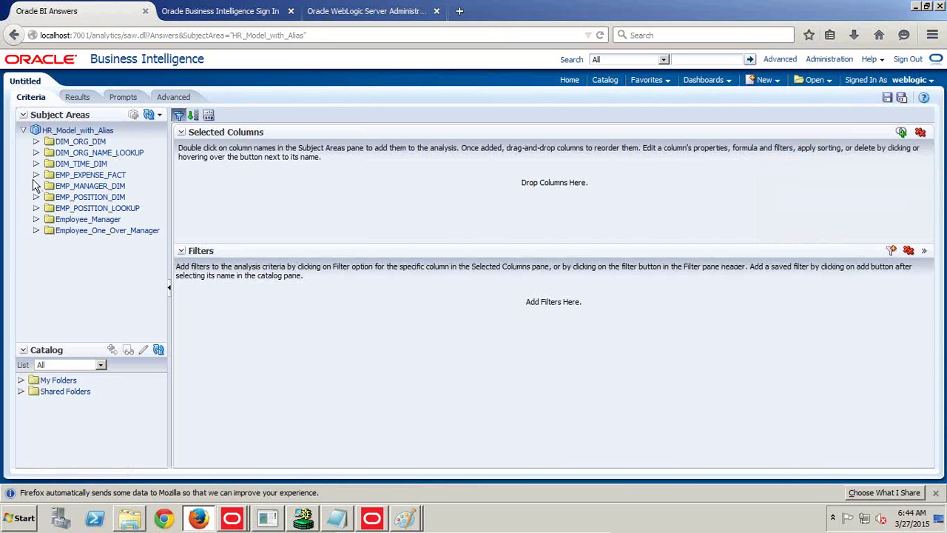
# - Add EMPLOYEE_NAME from EMP_MANAGER_DIM to the analysis and expand the EMP_EXPENSE_FACT folder
pyautogui.click(35, 186)
pyautogui.moveTo(92, 274); pyautogui.dragTo(249, 194)
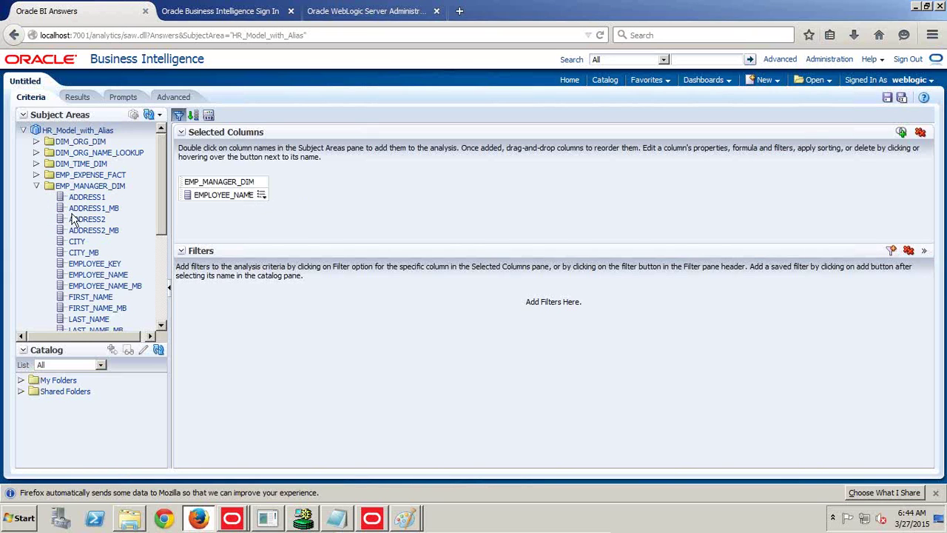
pyautogui.click(36, 175)
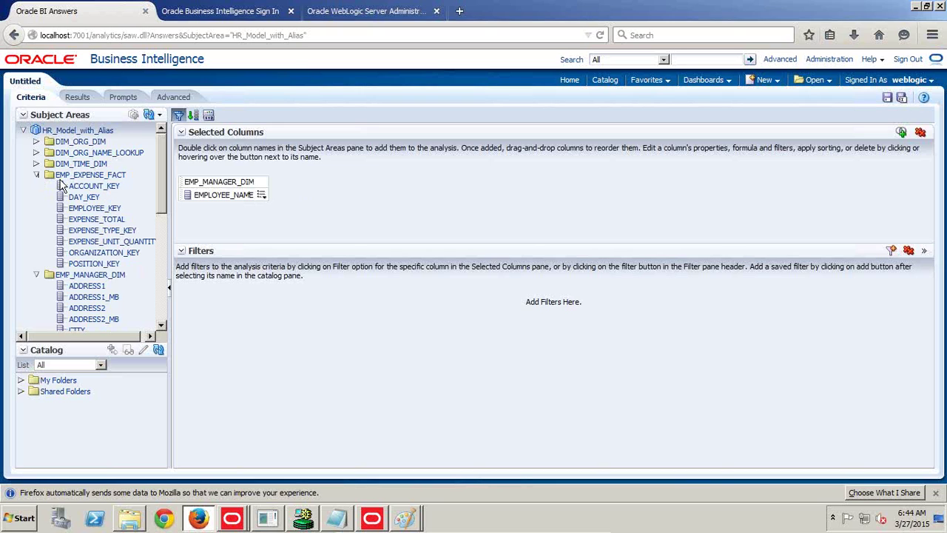
pyautogui.click(37, 175)
pyautogui.click(36, 175)
# - Switch to the Oracle BI Administration Tool and set the default aggregation rule of EXPENSE_TOTAL in HR_Model_with_Alias's EMP_EXPENSE_FACT to Sum
pyautogui.click(372, 519)
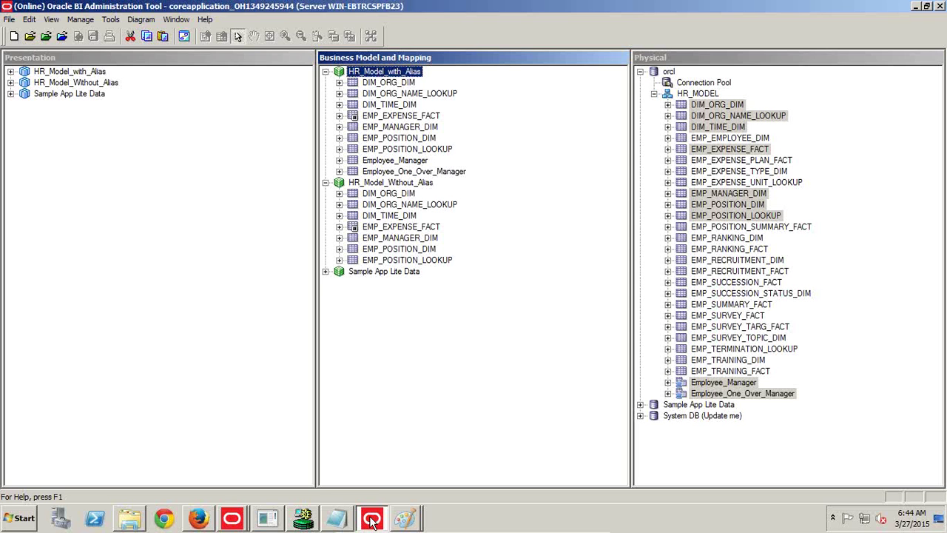
pyautogui.click(339, 116)
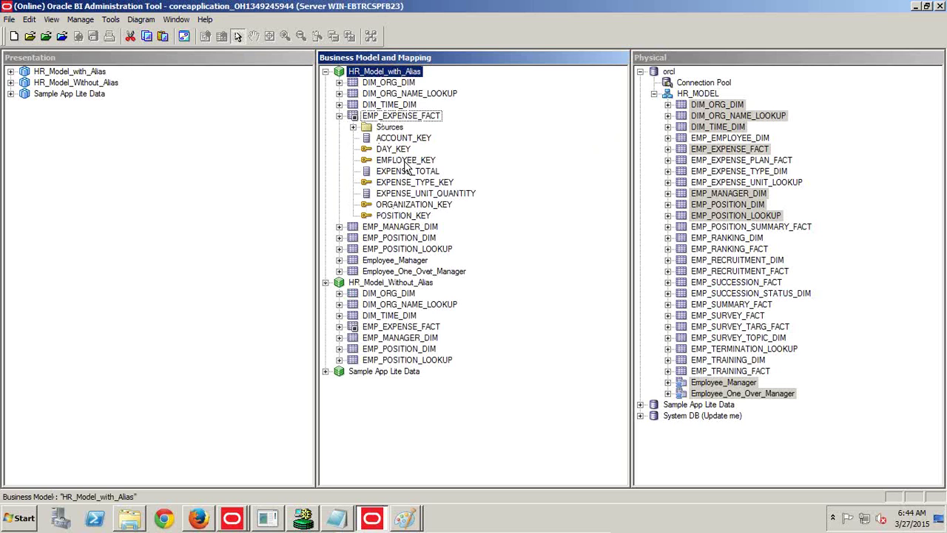
pyautogui.rightClick(410, 170)
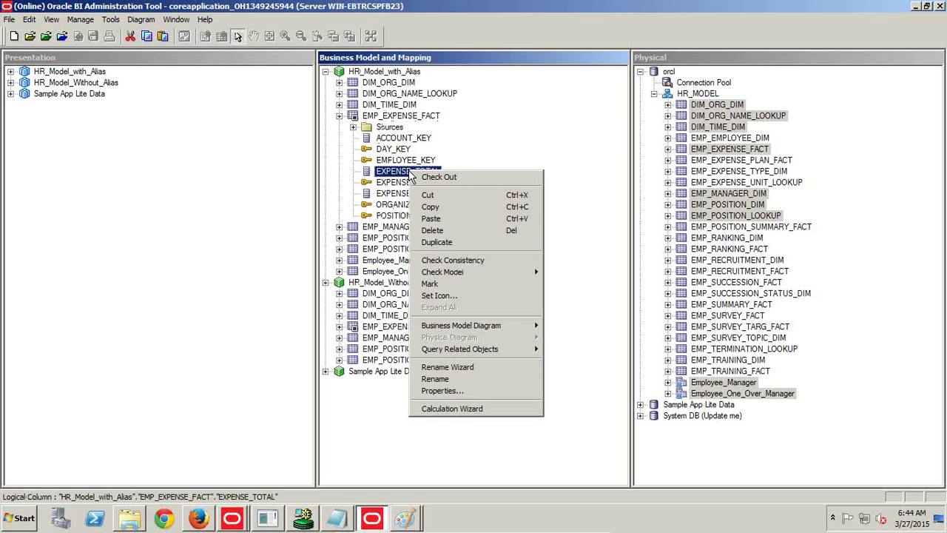
pyautogui.click(456, 395)
pyautogui.click(494, 388)
pyautogui.press('s')
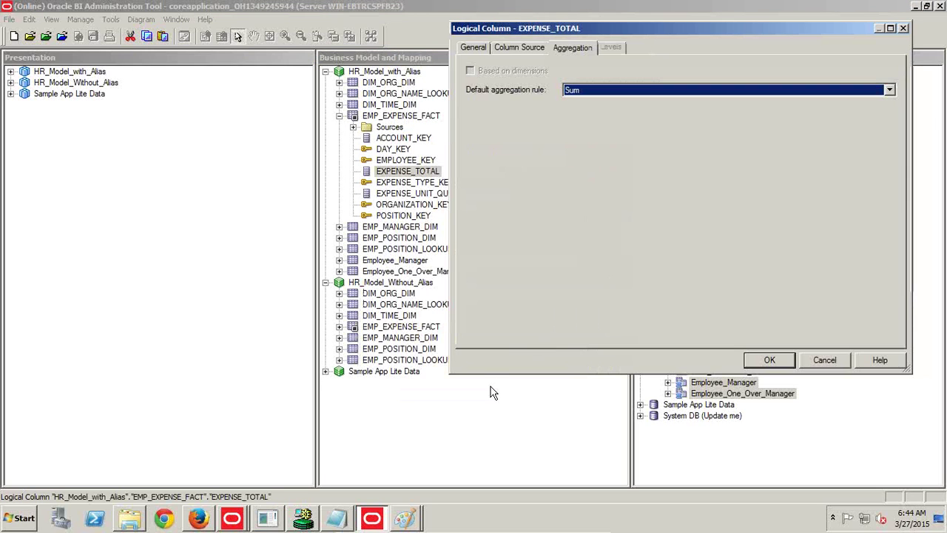
pyautogui.click(756, 363)
# - Check in and save the EXPENSE_TOTAL aggregation change with a global consistency check, and close the check results
pyautogui.click(92, 35)
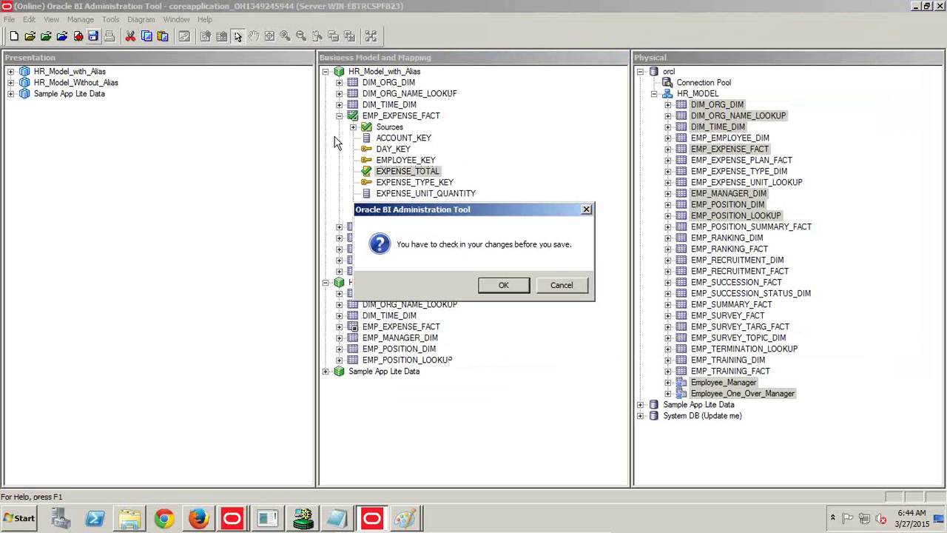
pyautogui.click(482, 284)
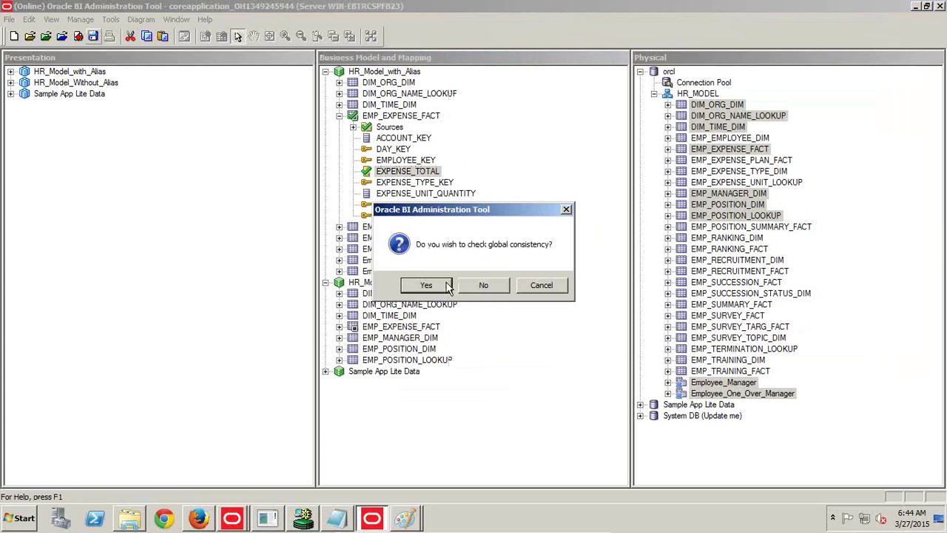
pyautogui.click(444, 284)
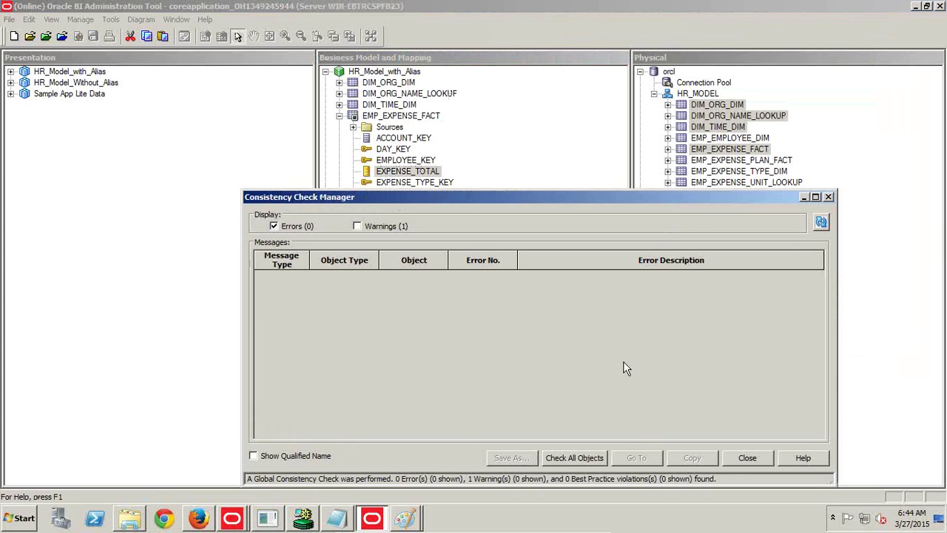
pyautogui.click(742, 460)
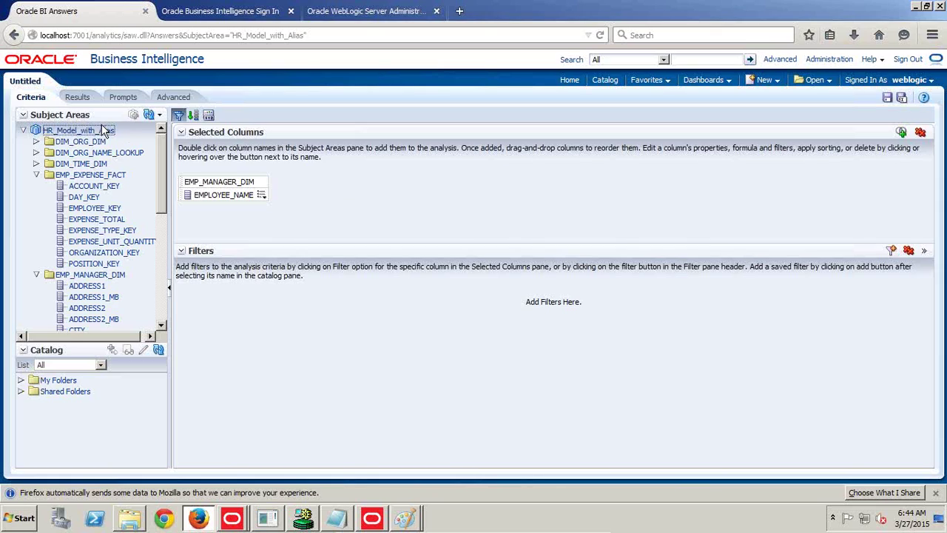
# - Switch back to the HR_Model_with_Alias analysis and reload the server metadata for its subject area
pyautogui.click(159, 116)
pyautogui.click(162, 120)
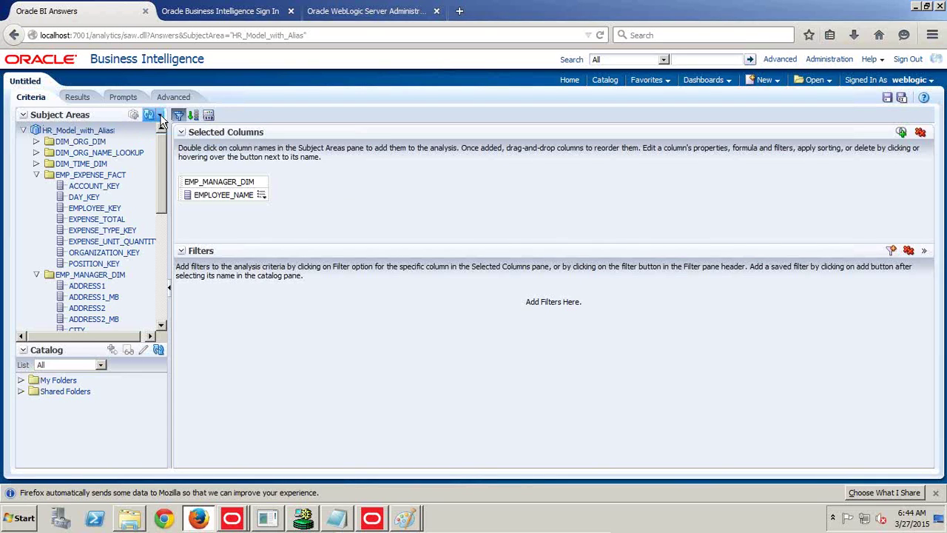
pyautogui.click(162, 121)
pyautogui.click(169, 132)
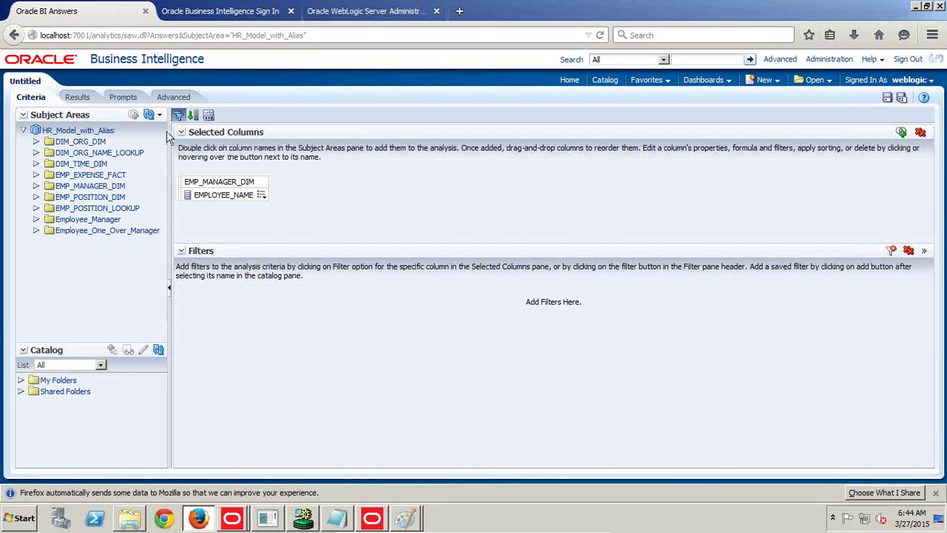
# - Add EXPENSE_TOTAL from EMP_EXPENSE_FACT beside EMPLOYEE_NAME in the analysis and display the results
pyautogui.click(36, 175)
pyautogui.moveTo(96, 220); pyautogui.dragTo(288, 214)
pyautogui.click(77, 97)
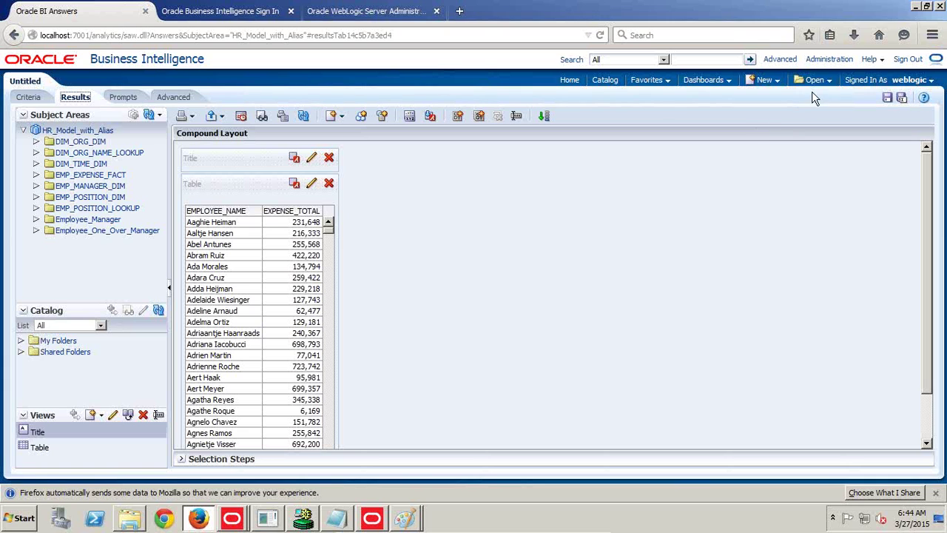
# - Leave the analysis for the session management page and open the log of the latest HR_Model_with_Alias report query
pyautogui.click(822, 59)
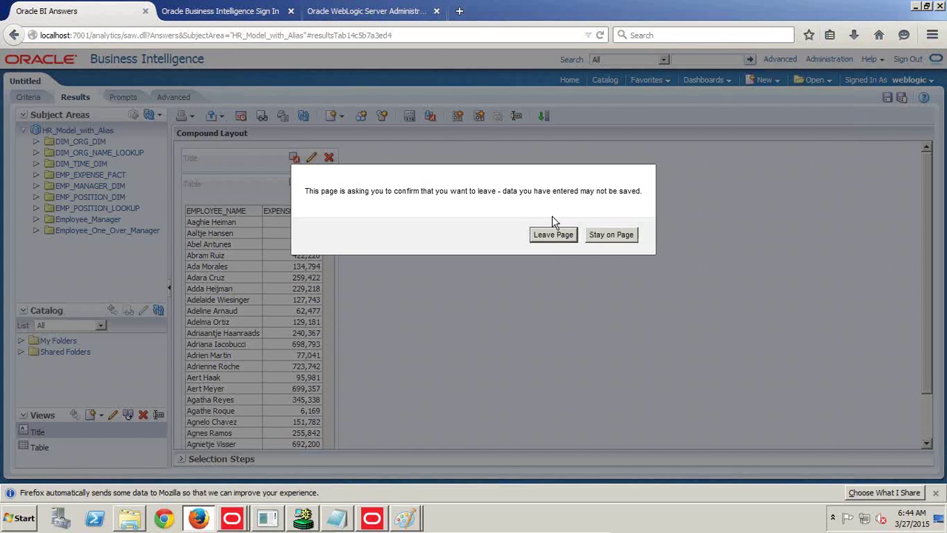
pyautogui.click(553, 234)
pyautogui.click(82, 314)
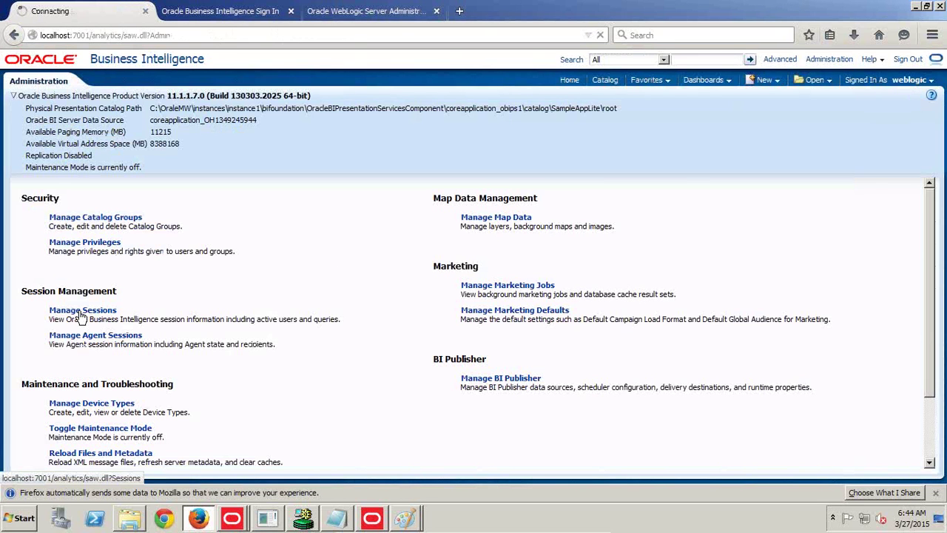
pyautogui.scroll(-7, 327, 320)
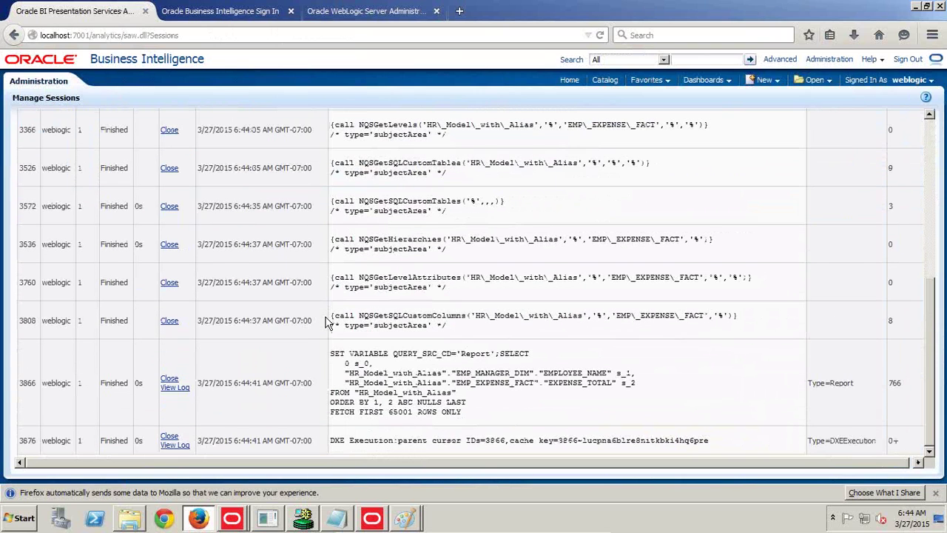
pyautogui.click(182, 387)
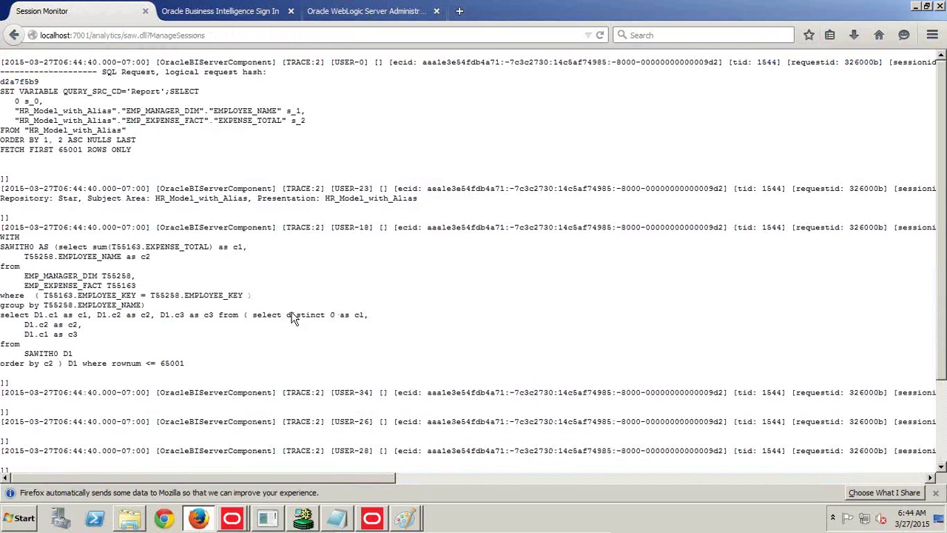
# - Copy the generated SQL from "select sum(T55163.EXPENSE_TOTAL)" through the EMPLOYEE_KEY join condition in the log
pyautogui.moveTo(60, 244); pyautogui.dragTo(137, 289)
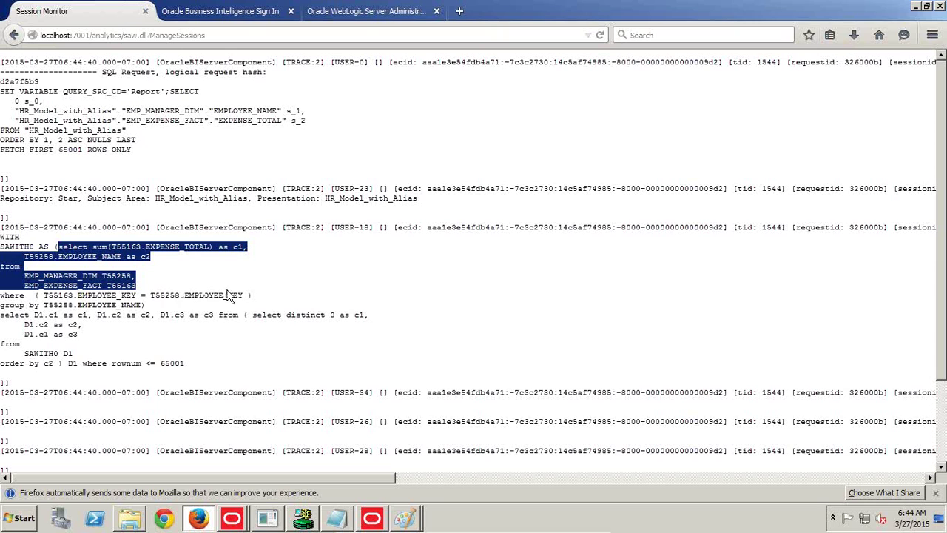
pyautogui.moveTo(229, 294); pyautogui.dragTo(247, 294)
pyautogui.hotkey('ctrl', 'c')
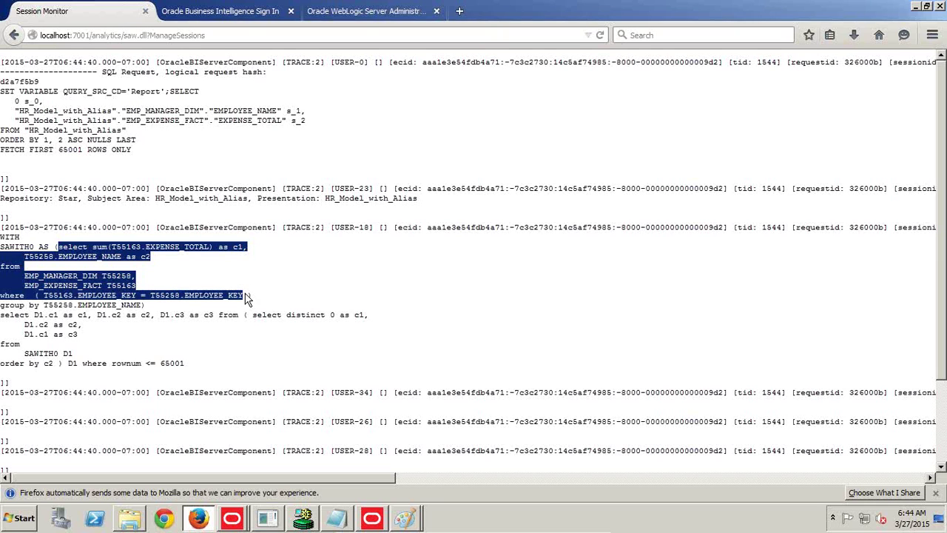
# - Switch to the Paint diagram comparison and paste the SQL into a text box about 472 × 151 px above the alias model's EMP_MANAGER_DIM
pyautogui.click(404, 518)
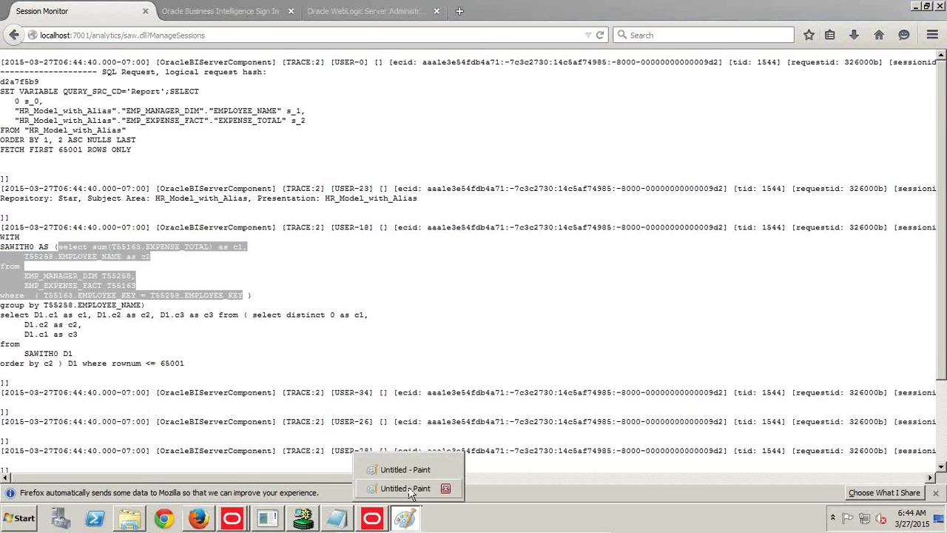
pyautogui.click(410, 490)
pyautogui.click(404, 518)
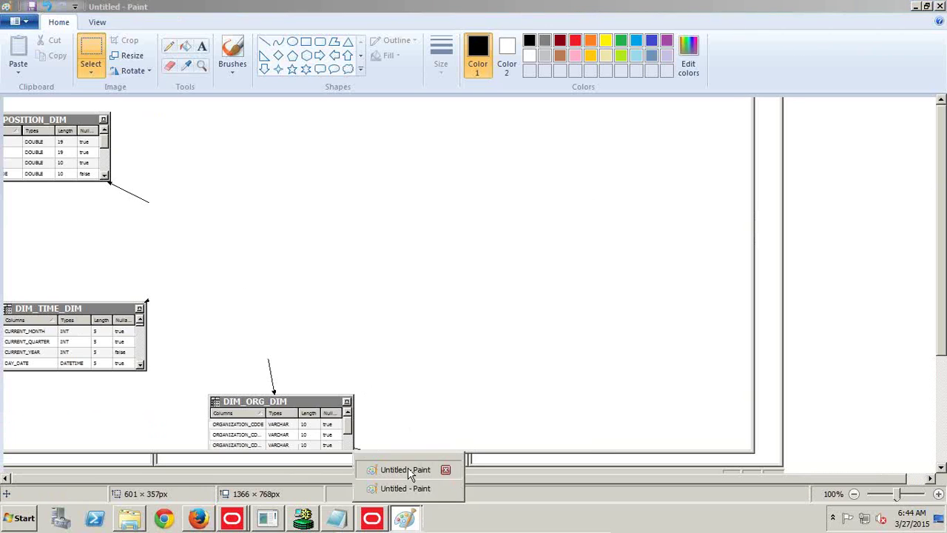
pyautogui.click(407, 469)
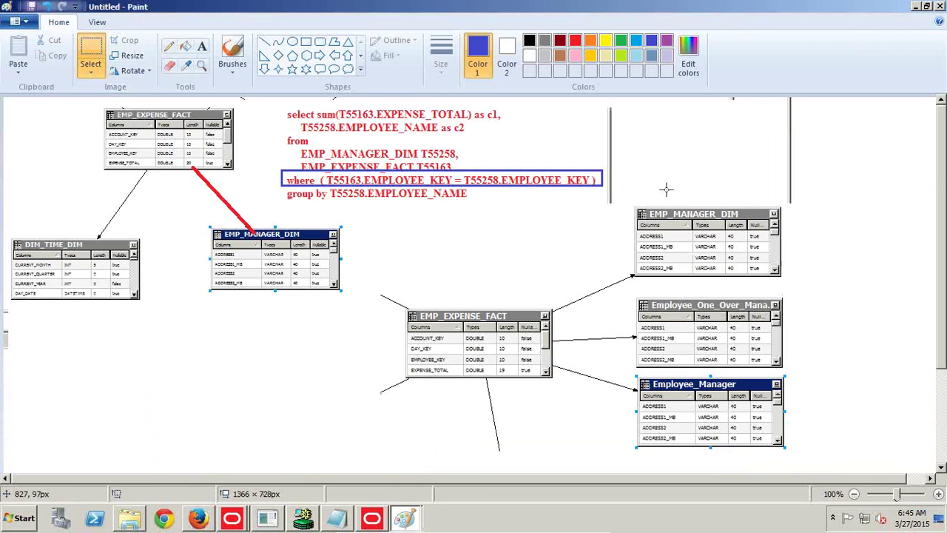
pyautogui.moveTo(606, 104); pyautogui.dragTo(927, 205)
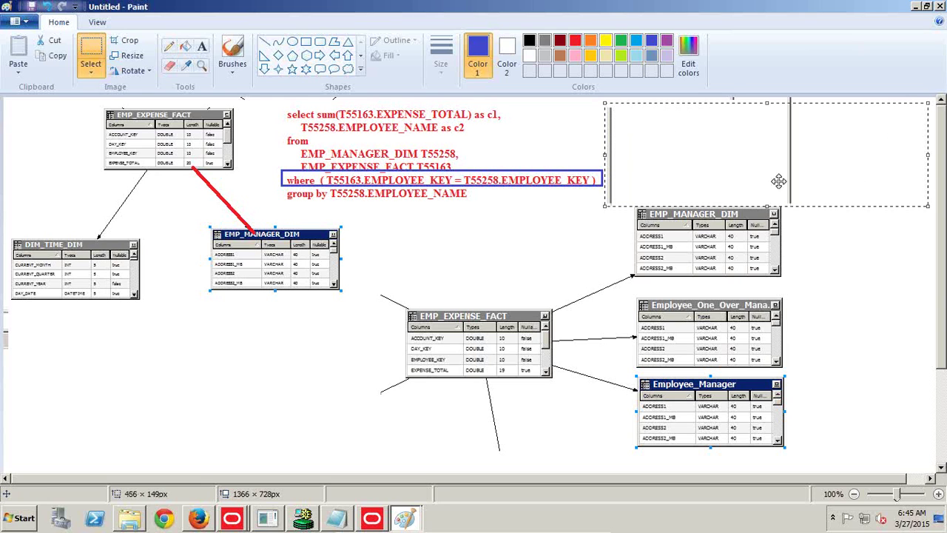
pyautogui.click(203, 45)
pyautogui.moveTo(604, 101); pyautogui.dragTo(932, 206)
pyautogui.hotkey('ctrl', 'v')
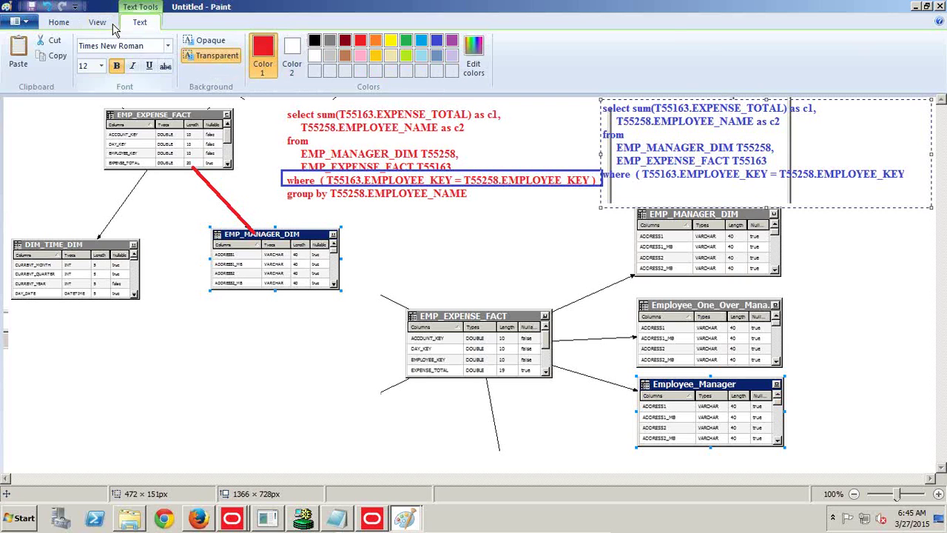
# - Draw a red rectangle about 450 × 26 px around the where clause of the pasted blue SQL
pyautogui.click(59, 22)
pyautogui.click(305, 42)
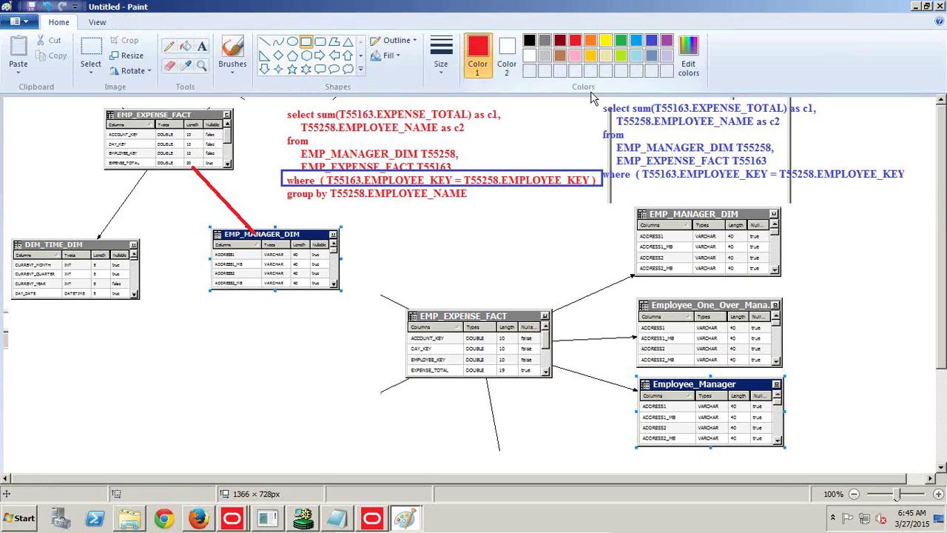
pyautogui.click(441, 53)
pyautogui.click(459, 100)
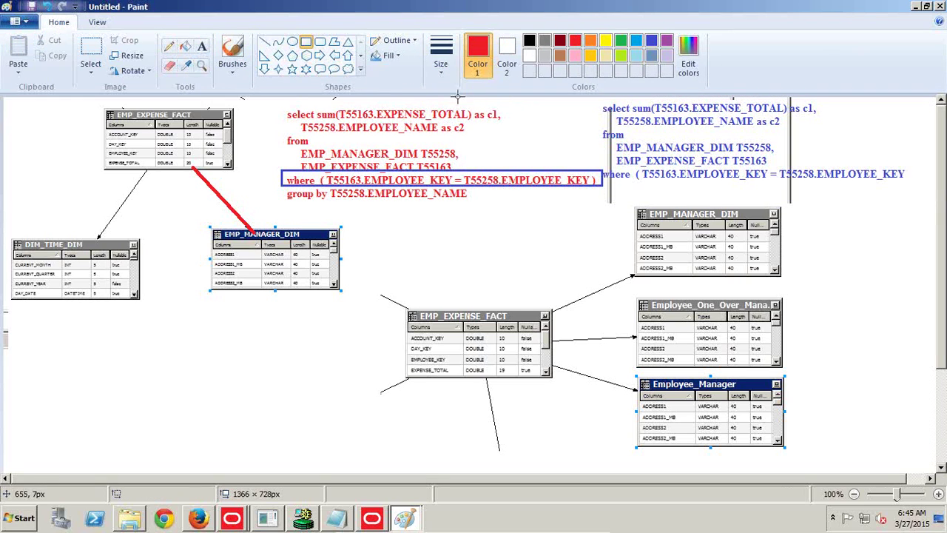
pyautogui.click(441, 57)
pyautogui.click(459, 122)
pyautogui.moveTo(599, 166); pyautogui.dragTo(912, 185)
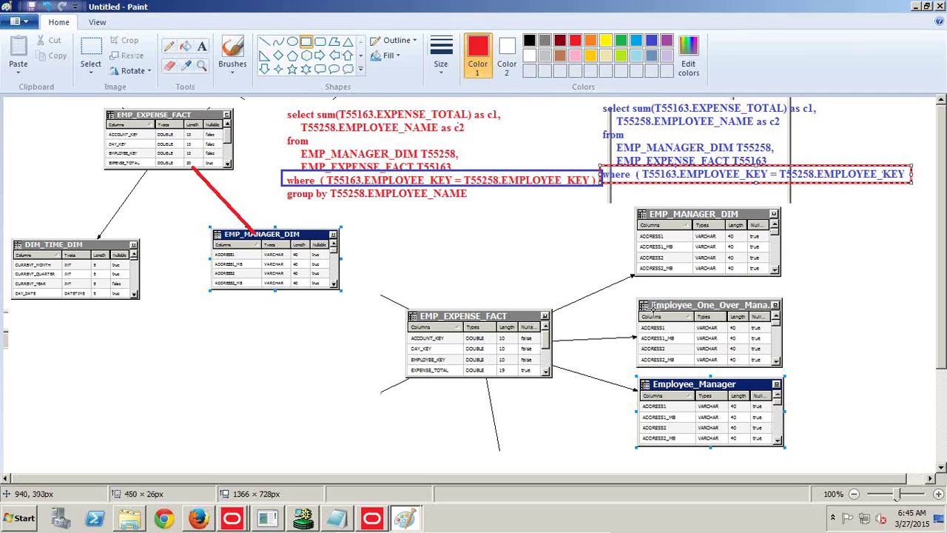
# - Outline the Employee_Manager and Employee_One_Over_Manager table titles and the whole blue SQL block with red rectangles
pyautogui.moveTo(630, 375); pyautogui.dragTo(786, 392)
pyautogui.moveTo(633, 294); pyautogui.dragTo(786, 313)
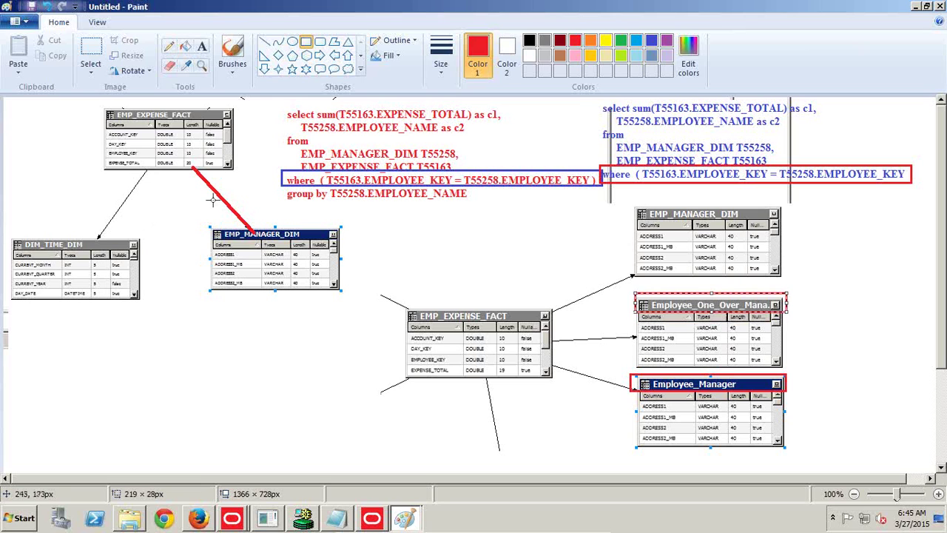
pyautogui.moveTo(590, 97)
pyautogui.mouseDown()
pyautogui.moveTo(700, 186)
pyautogui.moveTo(928, 206)
pyautogui.mouseUp()
# - Return to the HR_Model_with_Alias analysis criteria in Firefox and delete the EMPLOYEE_NAME column of EMP_MANAGER_DIM
pyautogui.hotkey('alt', 'Tab')
pyautogui.hotkey('alt', 'Tab')
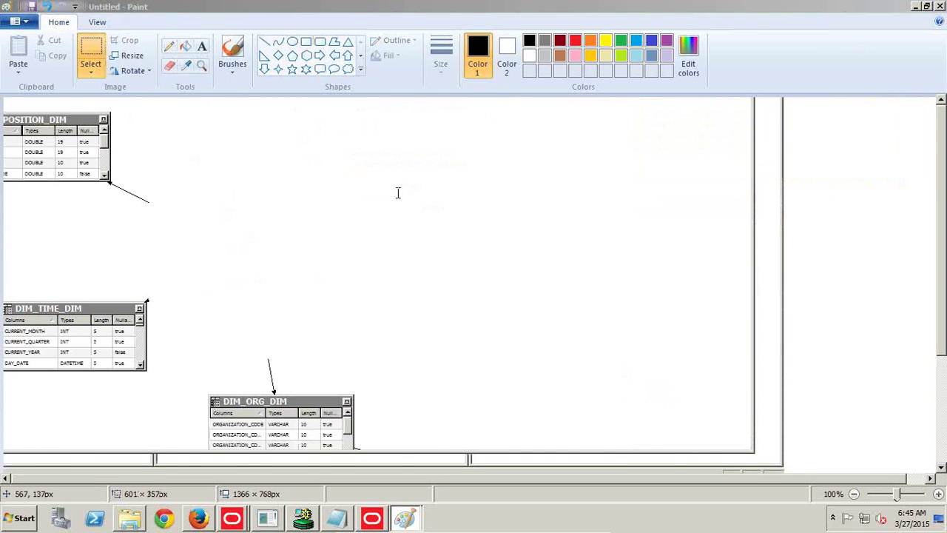
pyautogui.click(10, 37)
pyautogui.click(10, 37)
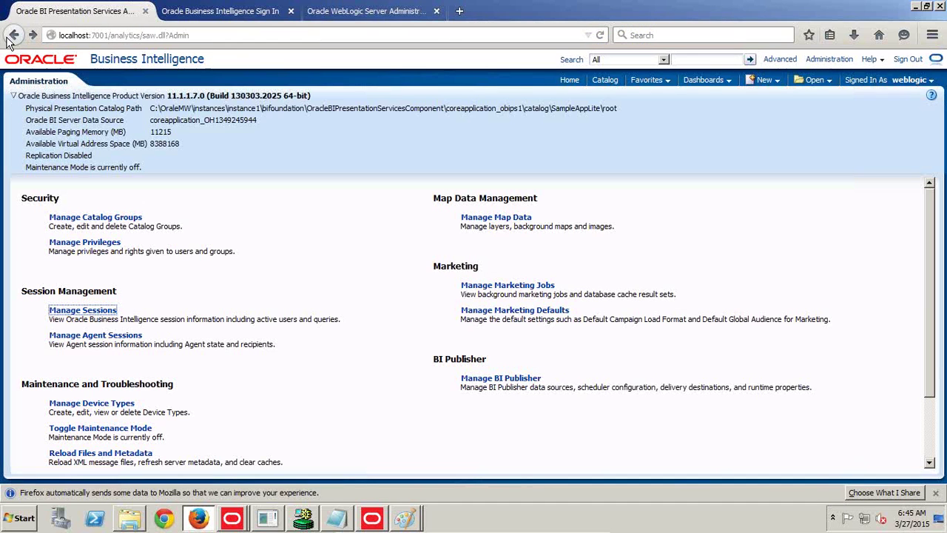
pyautogui.click(11, 37)
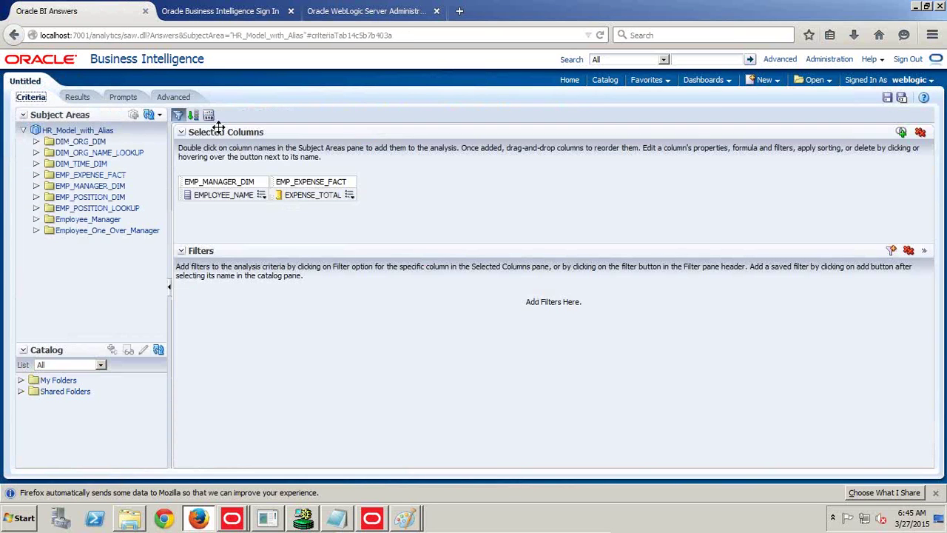
pyautogui.click(262, 196)
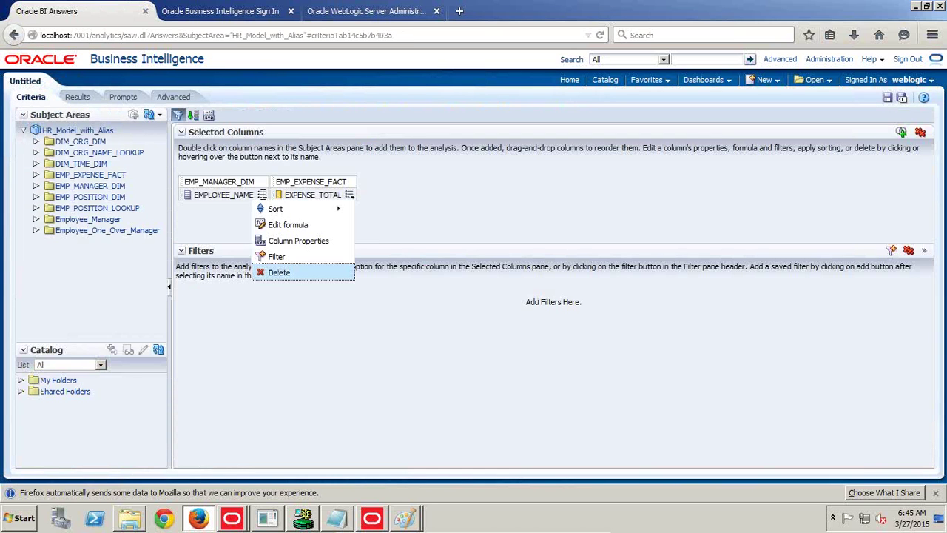
pyautogui.click(279, 272)
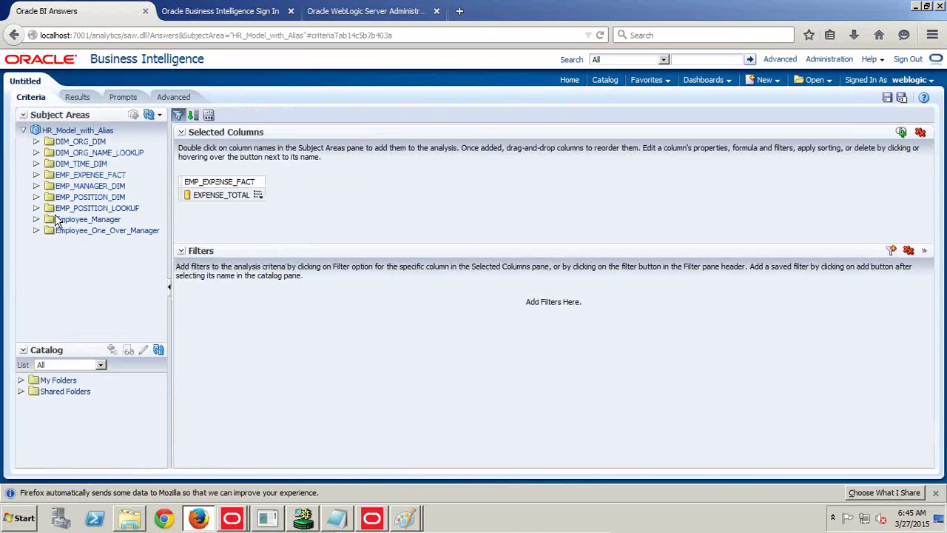
# - Add EMPLOYEE_NAME from Employee_Manager before EXPENSE_TOTAL and display the analysis results
pyautogui.click(37, 228)
pyautogui.click(35, 220)
pyautogui.scroll(-2, 111, 270)
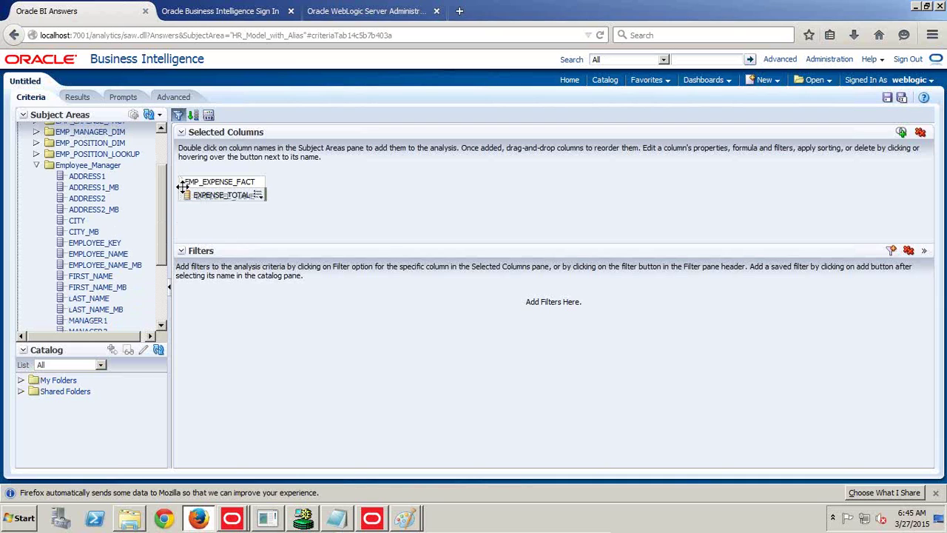
pyautogui.moveTo(180, 193); pyautogui.dragTo(182, 195)
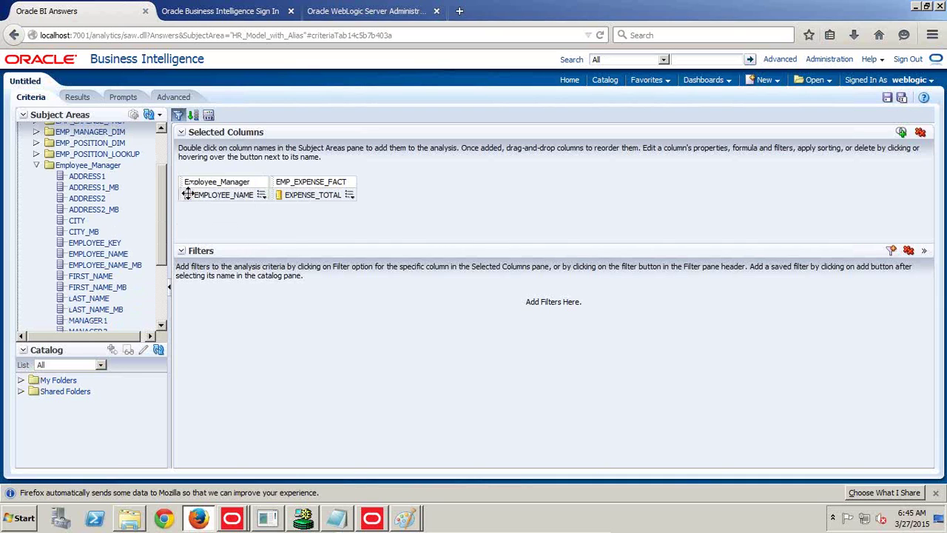
pyautogui.click(78, 99)
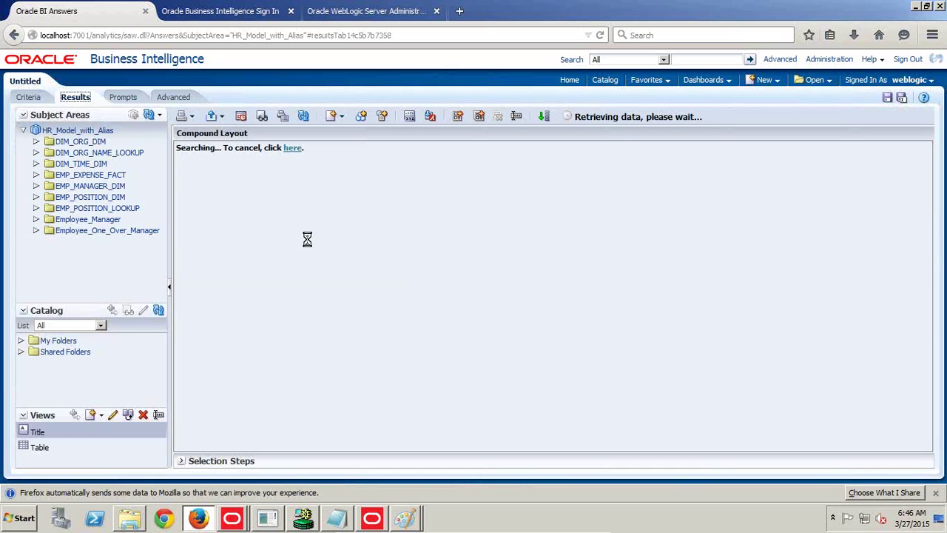
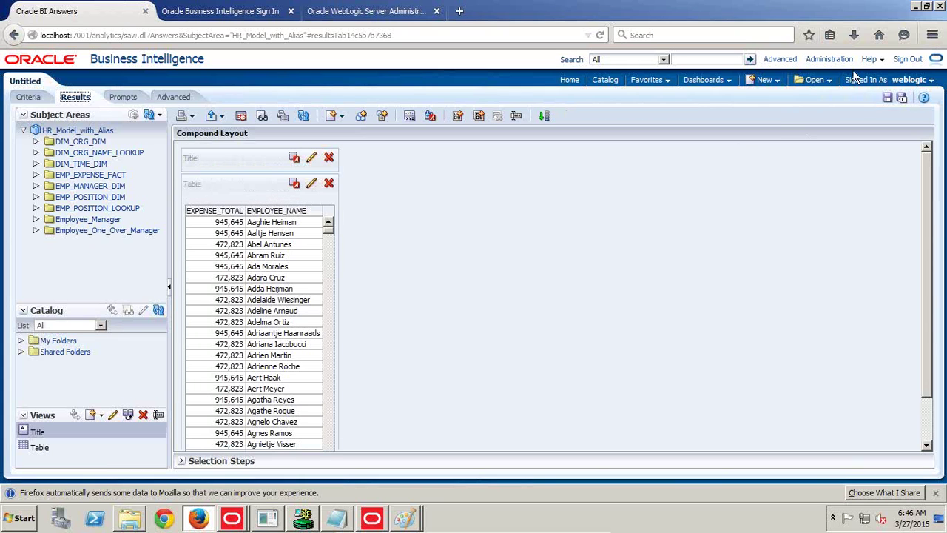
# - Leave the analysis for the session management page and open the log of the newest Employee_Manager report query
pyautogui.click(827, 63)
pyautogui.click(614, 235)
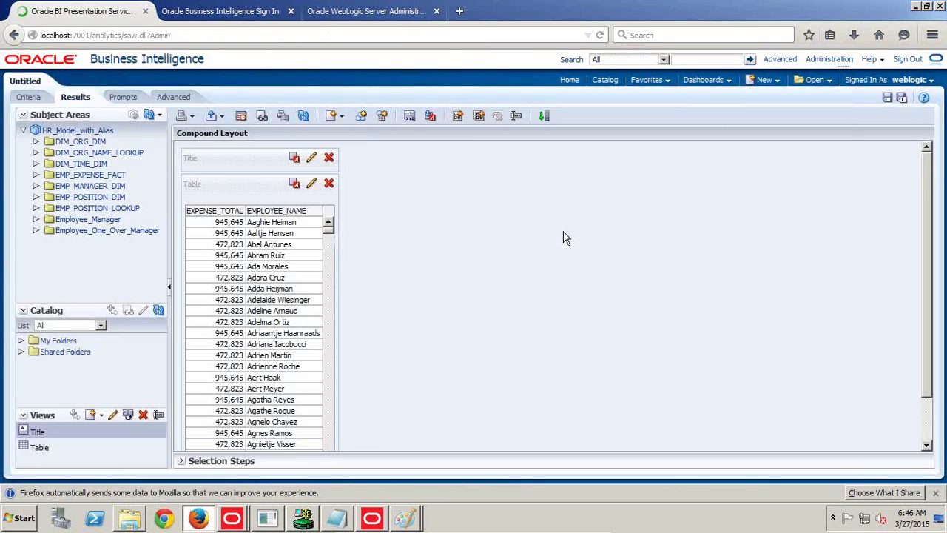
pyautogui.click(94, 310)
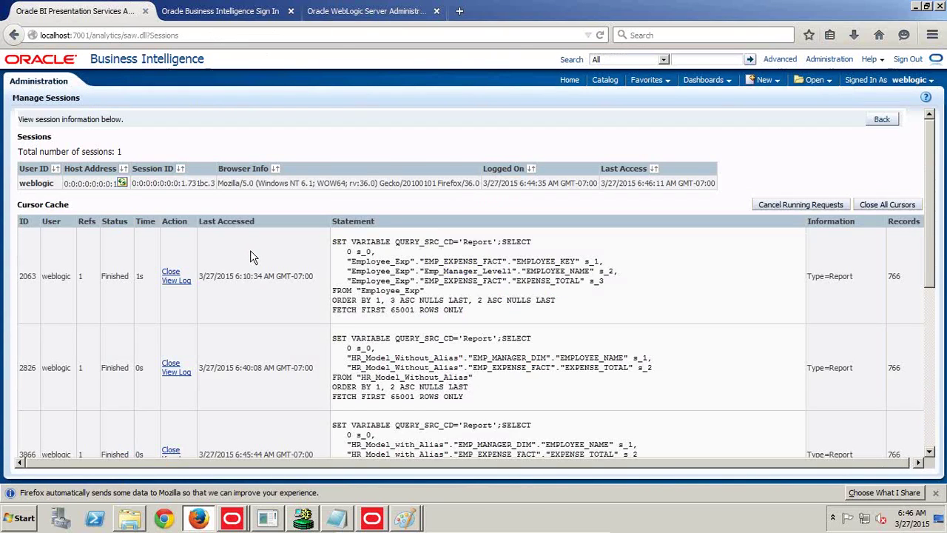
pyautogui.scroll(-5, 279, 344)
pyautogui.scroll(-2, 280, 344)
pyautogui.click(175, 391)
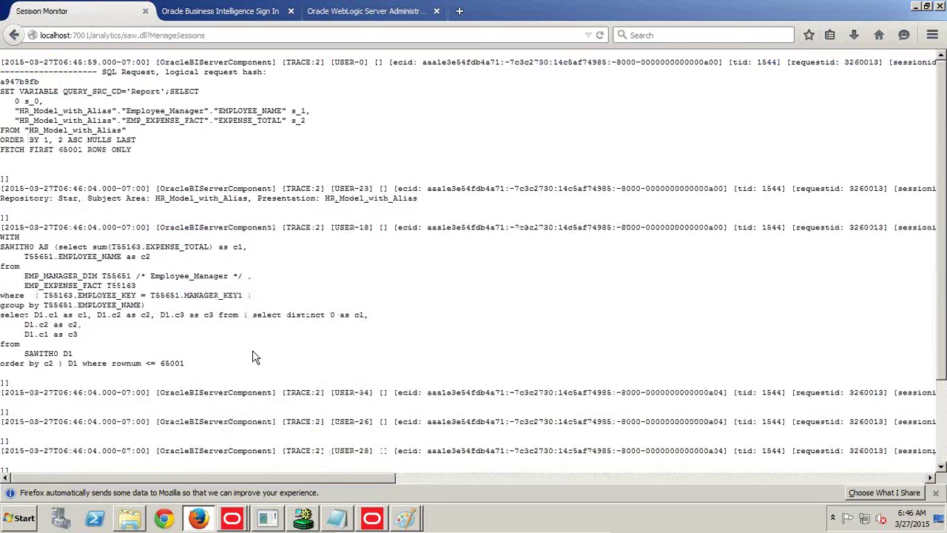
# - Select the generated SQL from "select sum(T55163.EXPENSE_TOTAL)" through the MANAGER_KEY1 join condition in the log
pyautogui.scroll(-3, 320, 303)
pyautogui.scroll(2, 320, 317)
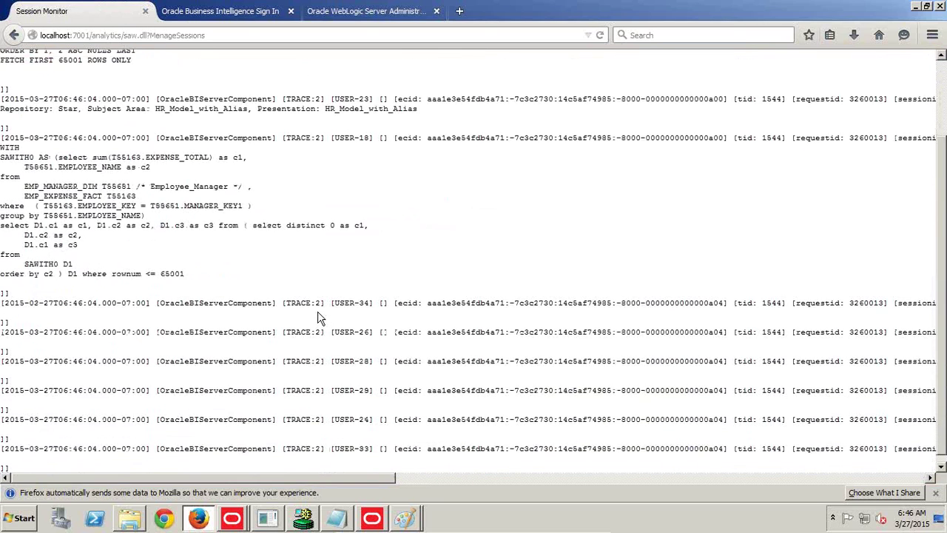
pyautogui.moveTo(58, 228); pyautogui.dragTo(249, 279)
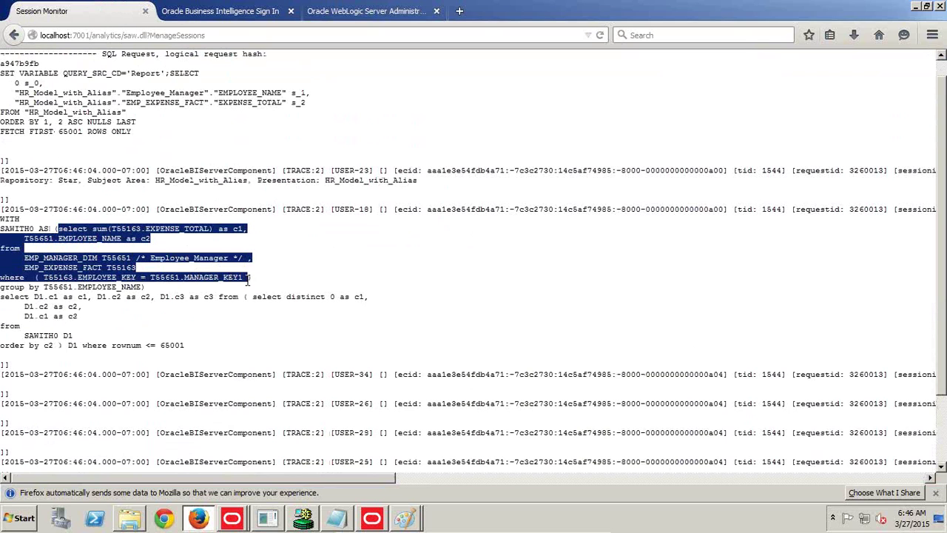
# - Switch to the Paint diagram and place the copied Employee_Manager SQL in red below DIM_TIME_DIM, closing the where condition with a parenthesis
pyautogui.click(403, 516)
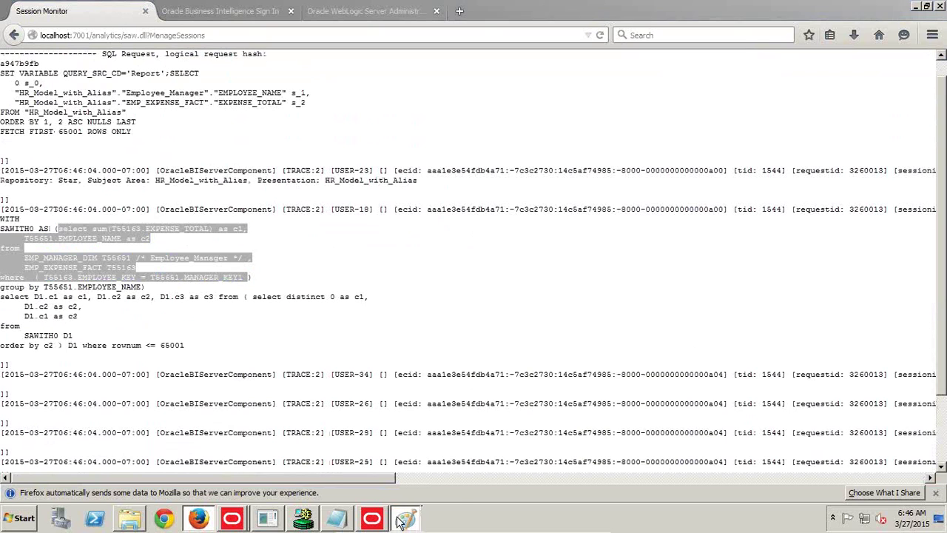
pyautogui.click(398, 464)
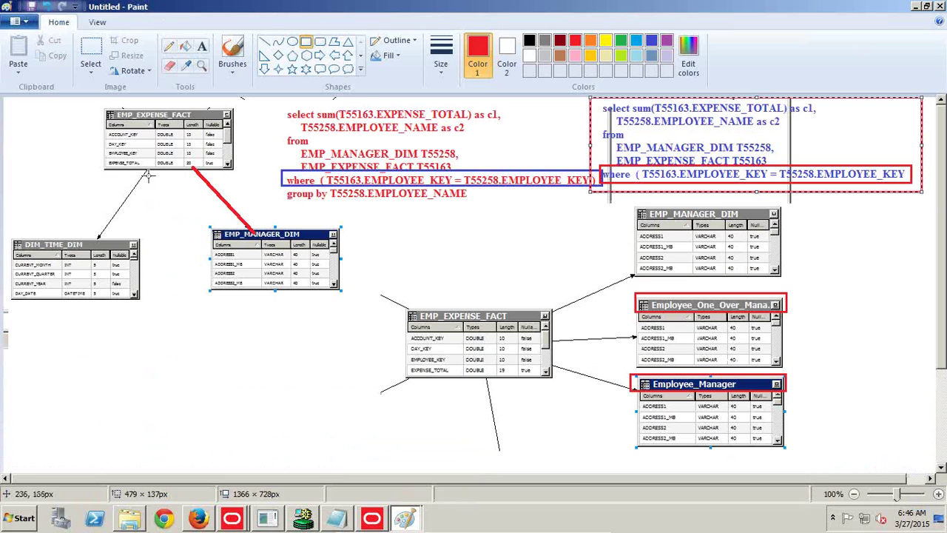
pyautogui.click(202, 46)
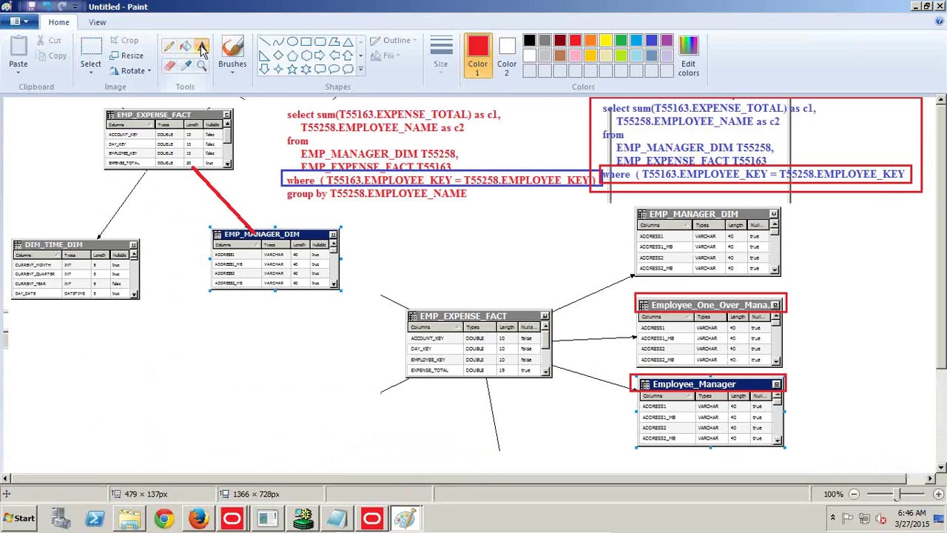
pyautogui.click(29, 313)
pyautogui.moveTo(86, 329); pyautogui.dragTo(383, 401)
pyautogui.write('select sum(T55163.EXPENSE_TOTAL) as c1,      T55651.EMPLOYEE_NAME as c2 from      EMP_MANAGER_DIM T55651 /* Employee_Manager */ ,      EMP_EXPENSE_FACT T55163 where  ( T55163.EMPLOYEE_KEY = T55651.MANAGER_KEY)')
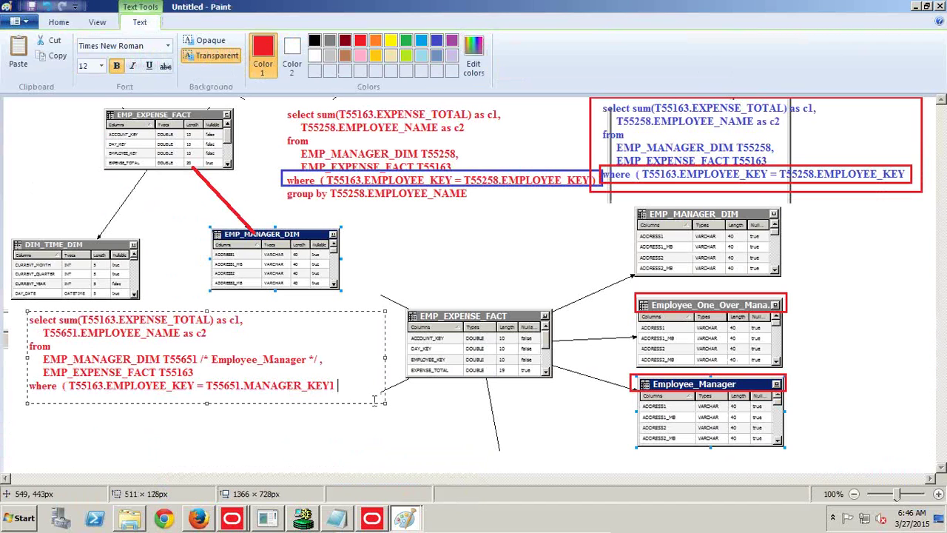
pyautogui.moveTo(385, 357); pyautogui.dragTo(404, 357)
pyautogui.write(')')
# - Outline the where clause of the Employee_Manager SQL with a blue rectangle about 467 × 22 px
pyautogui.click(59, 21)
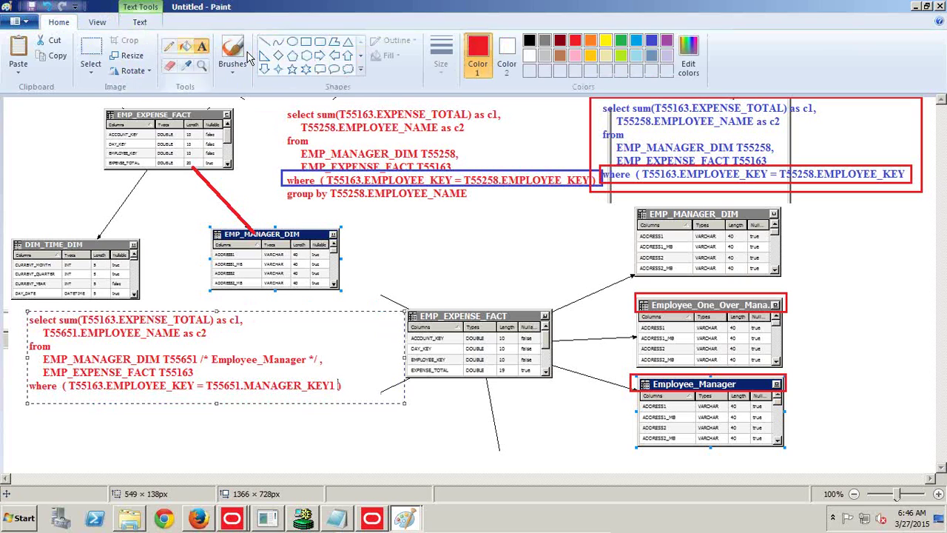
pyautogui.click(652, 42)
pyautogui.moveTo(24, 379); pyautogui.dragTo(348, 395)
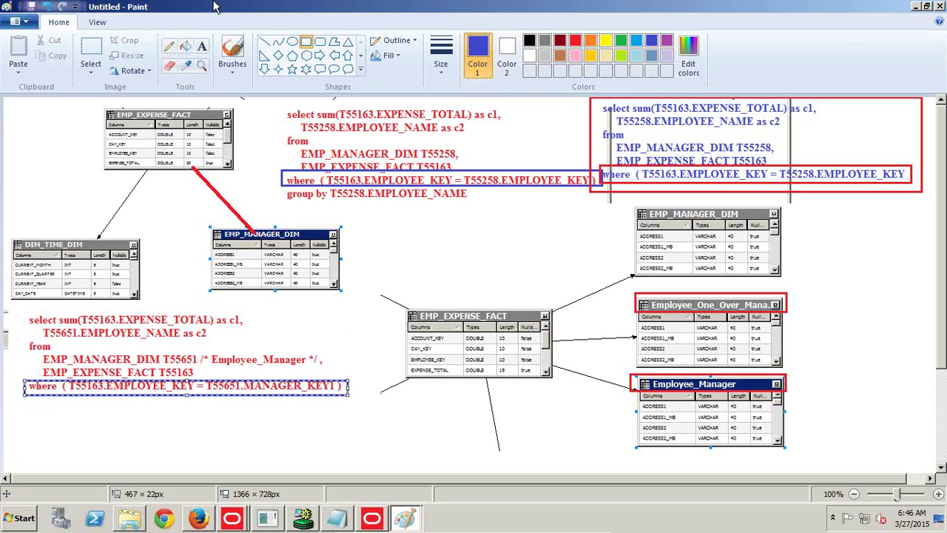
pyautogui.click(201, 47)
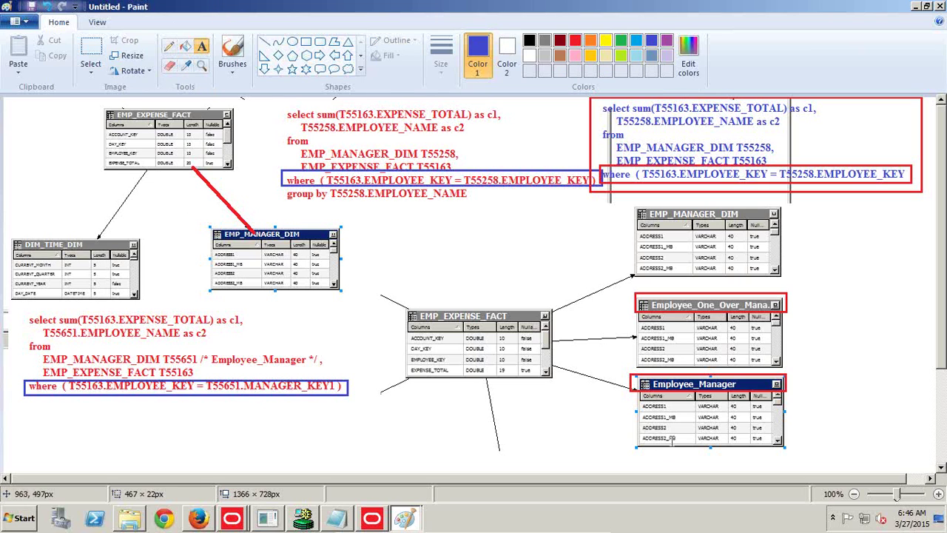
# - Switch to the Notepad test notes and mark Employee Manager Expenses under Test#2 as Passed
pyautogui.hotkey('alt', 'Tab')
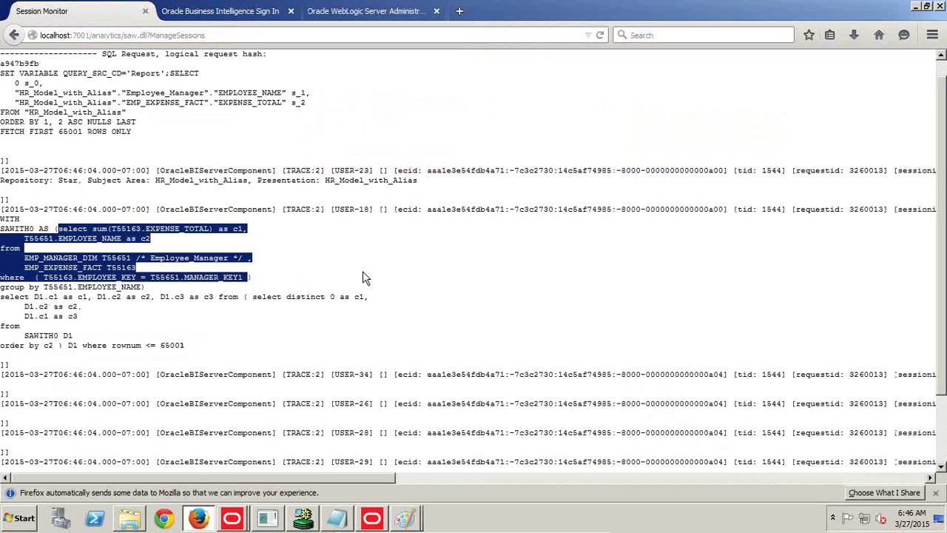
pyautogui.click(337, 518)
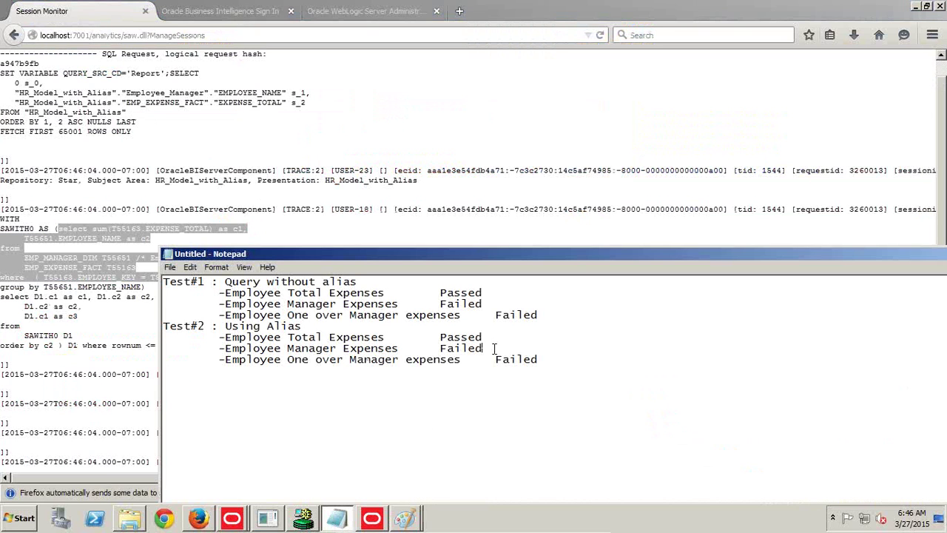
pyautogui.moveTo(493, 349); pyautogui.dragTo(439, 346)
pyautogui.write('Pa')
# - Return to Firefox and go back from the query log to the criteria of the HR_Model_with_Alias analysis
pyautogui.click(15, 34)
pyautogui.click(15, 35)
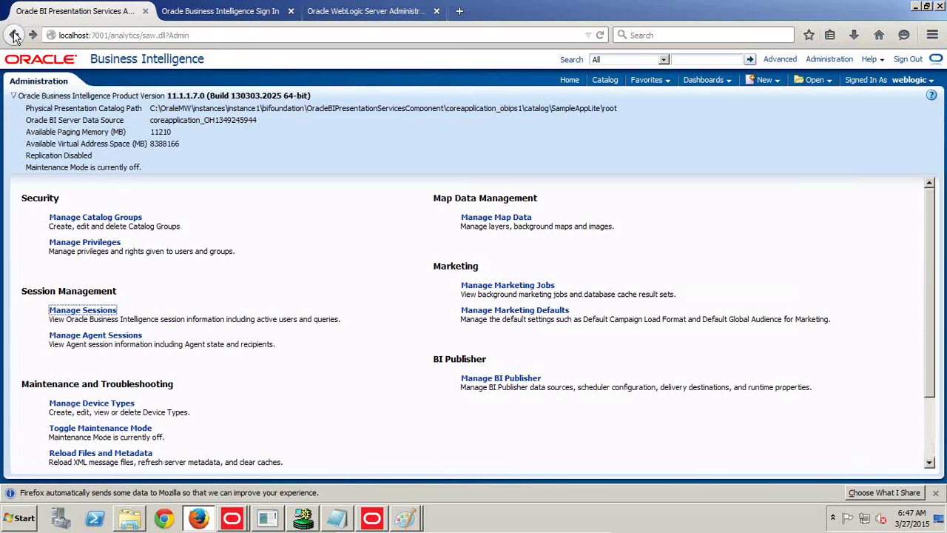
pyautogui.click(14, 35)
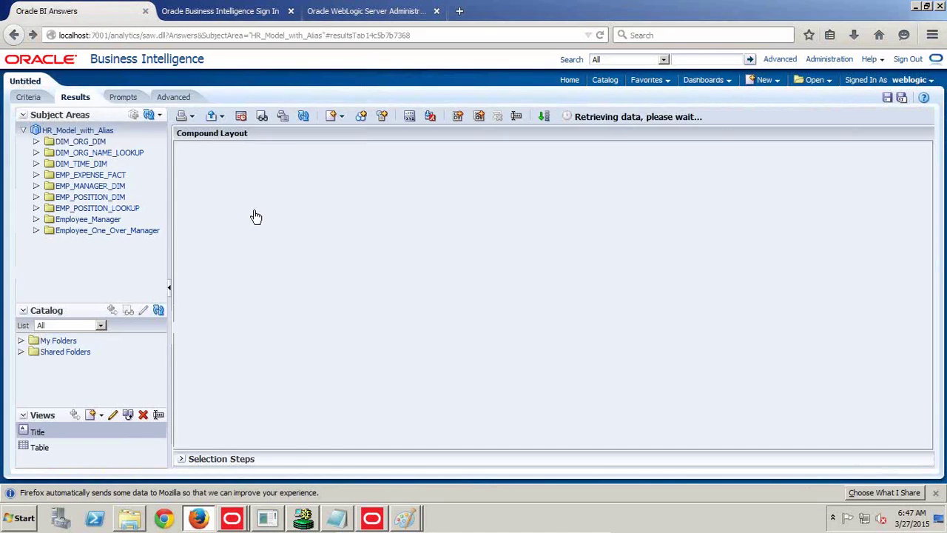
pyautogui.click(31, 98)
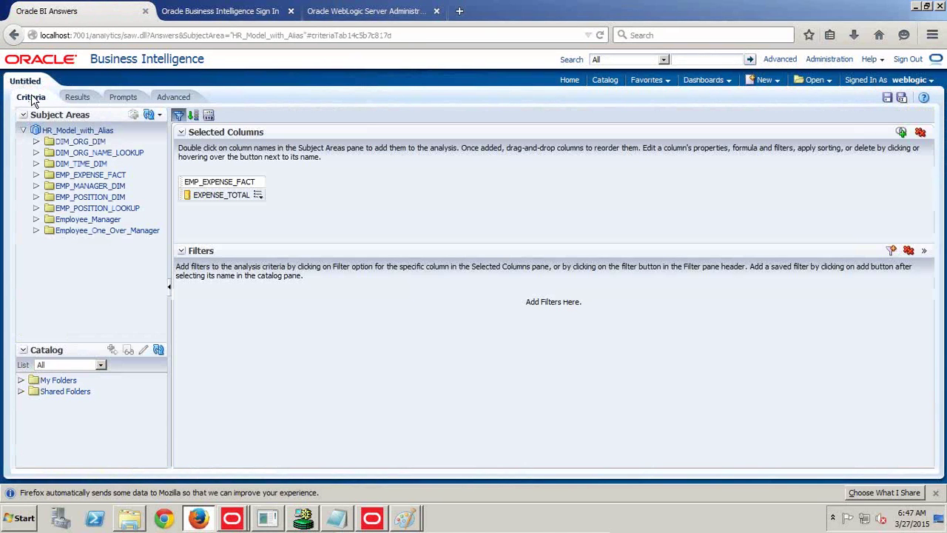
# - Add EMPLOYEE_NAME from Employee_One_Over_Manager before EXPENSE_TOTAL, display the results and recheck the selected columns
pyautogui.click(36, 230)
pyautogui.scroll(-2, 114, 307)
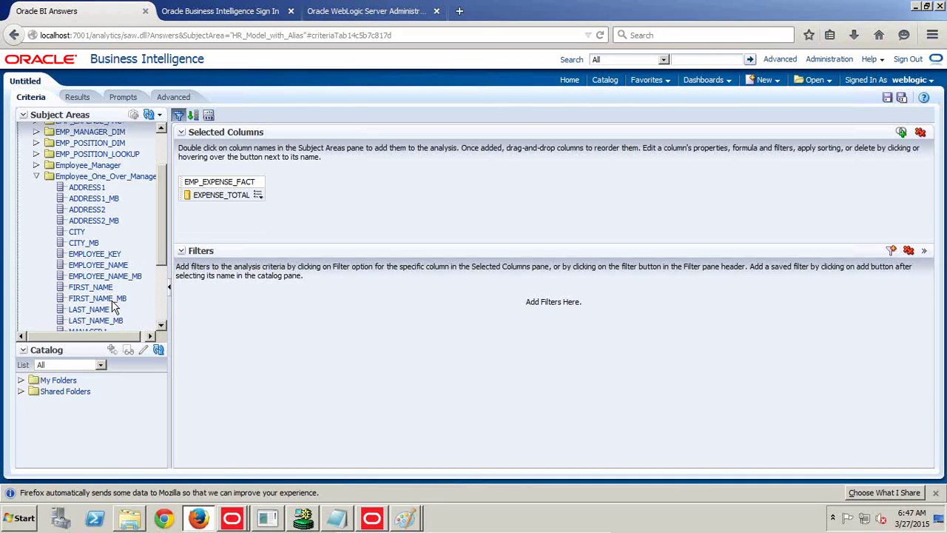
pyautogui.moveTo(120, 268); pyautogui.dragTo(185, 195)
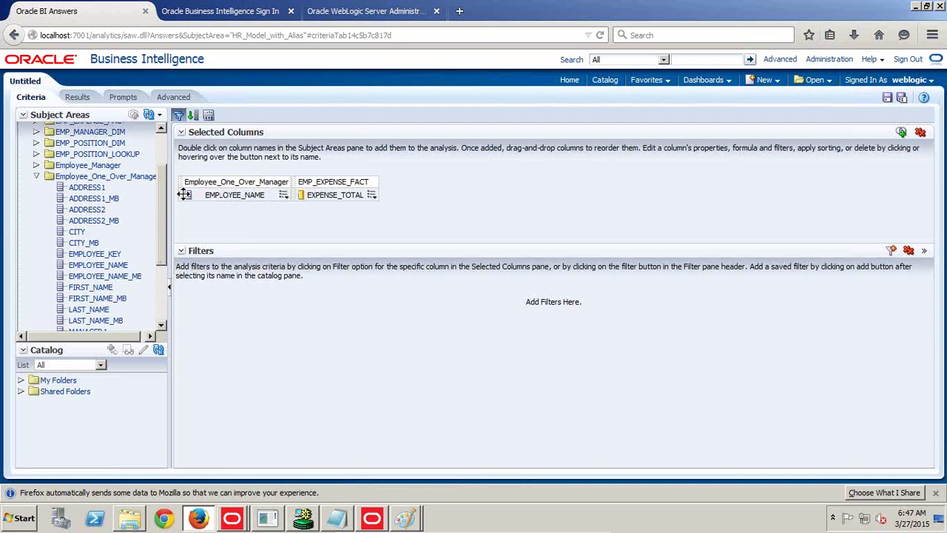
pyautogui.click(76, 97)
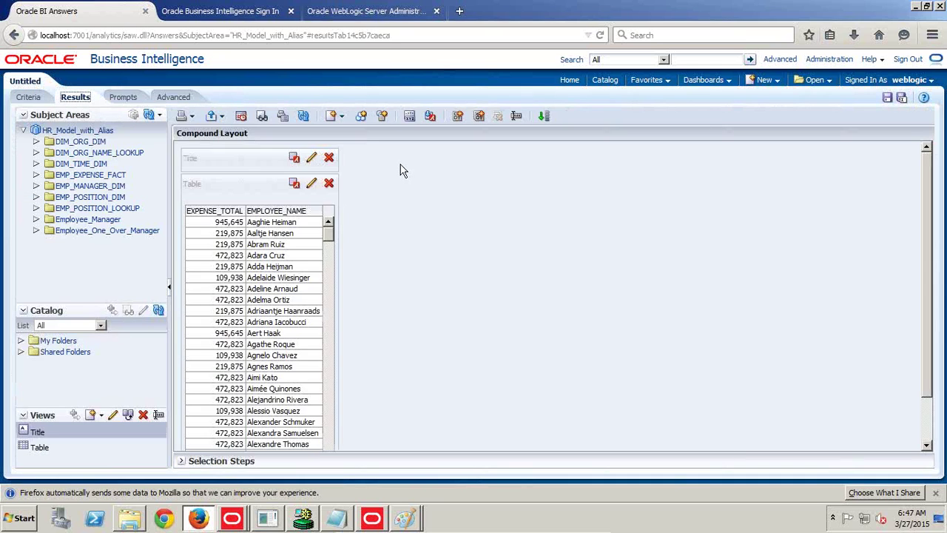
pyautogui.click(33, 97)
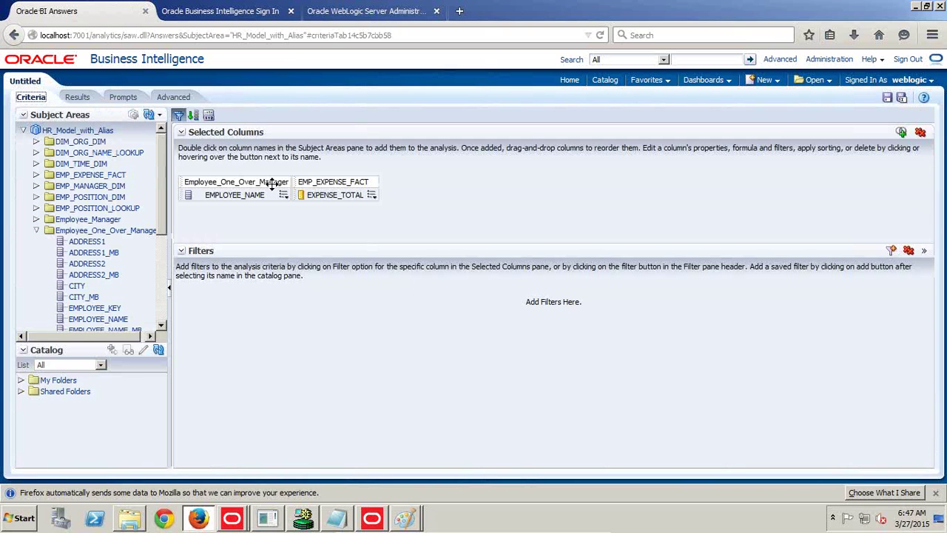
pyautogui.click(76, 97)
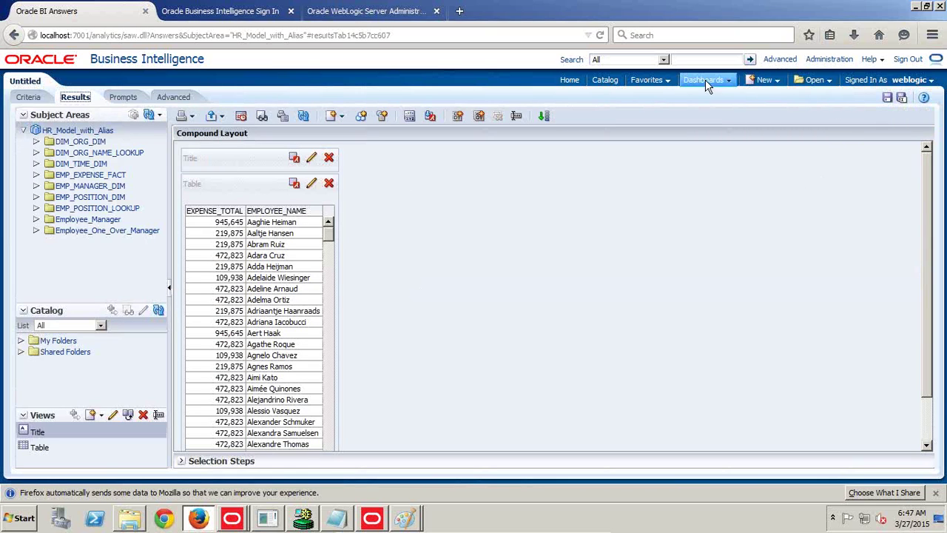
# - Open session management from the administration page and view the log of the newest Employee_One_Over_Manager report query
pyautogui.click(825, 59)
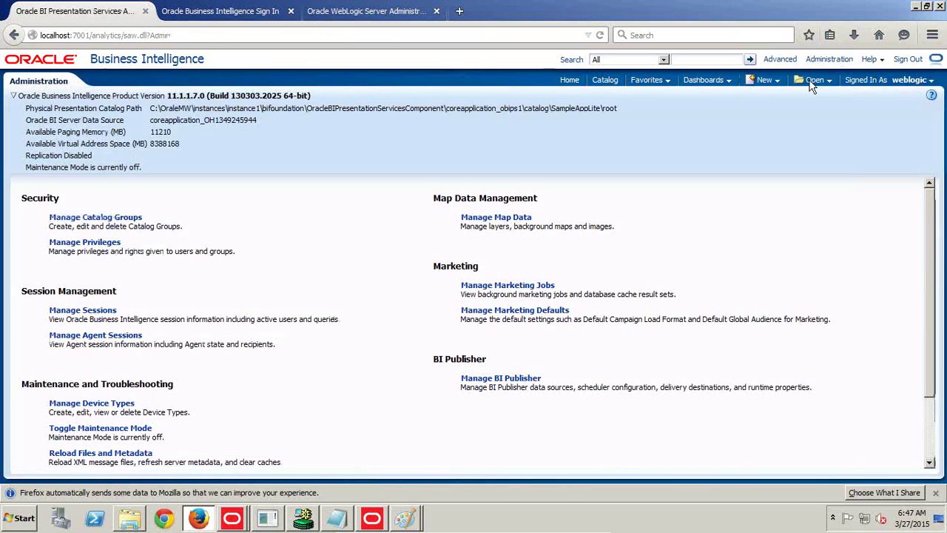
pyautogui.click(90, 310)
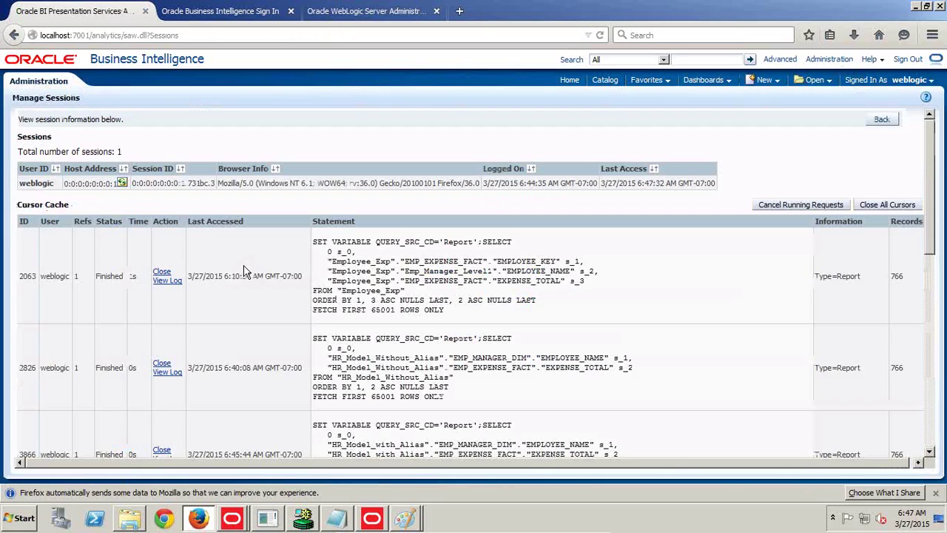
pyautogui.scroll(-10, 239, 332)
pyautogui.click(167, 388)
pyautogui.scroll(-4, 348, 267)
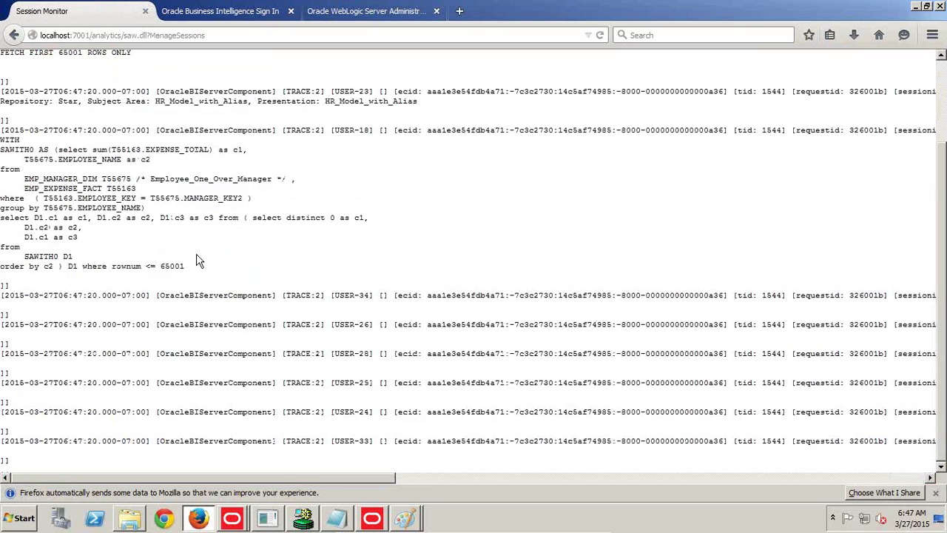
# - Copy the generated SQL from "select sum(T55163.EXPENSE_TOTAL)" through MANAGER_KEY2 and place it in a Paint text box above the lower EMP_EXPENSE_FACT table
pyautogui.moveTo(58, 149); pyautogui.dragTo(241, 201)
pyautogui.hotkey('ctrl', 'c')
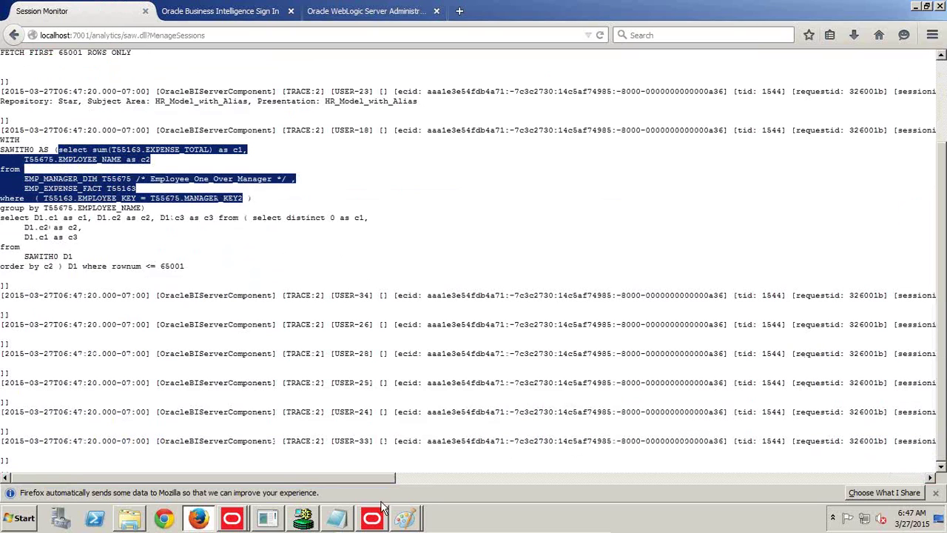
pyautogui.click(405, 519)
pyautogui.click(404, 503)
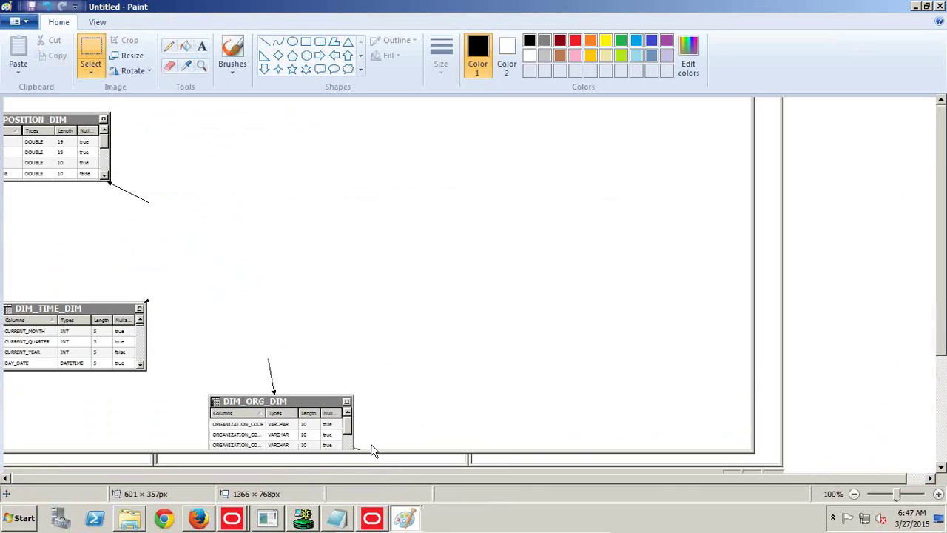
pyautogui.click(405, 519)
pyautogui.click(404, 469)
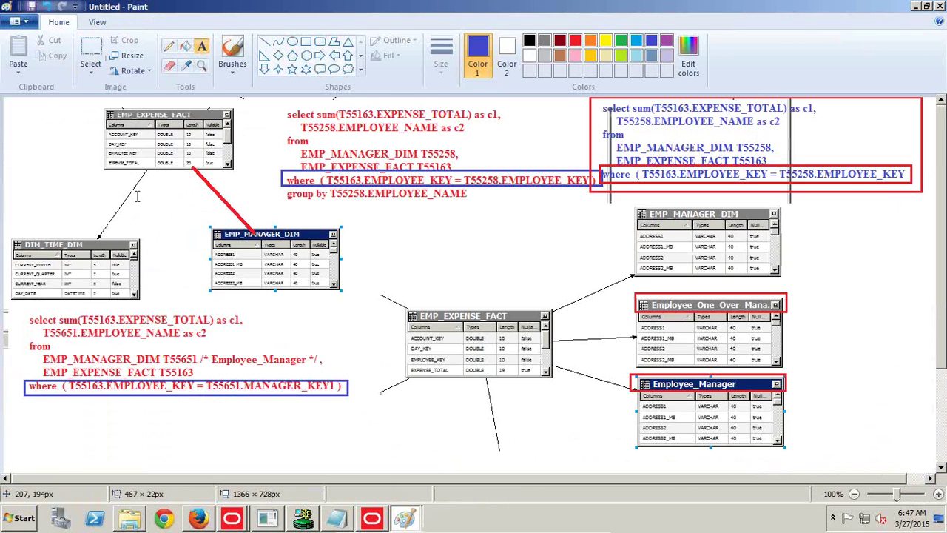
pyautogui.click(202, 46)
pyautogui.moveTo(341, 206); pyautogui.dragTo(605, 305)
pyautogui.hotkey('ctrl', 'v')
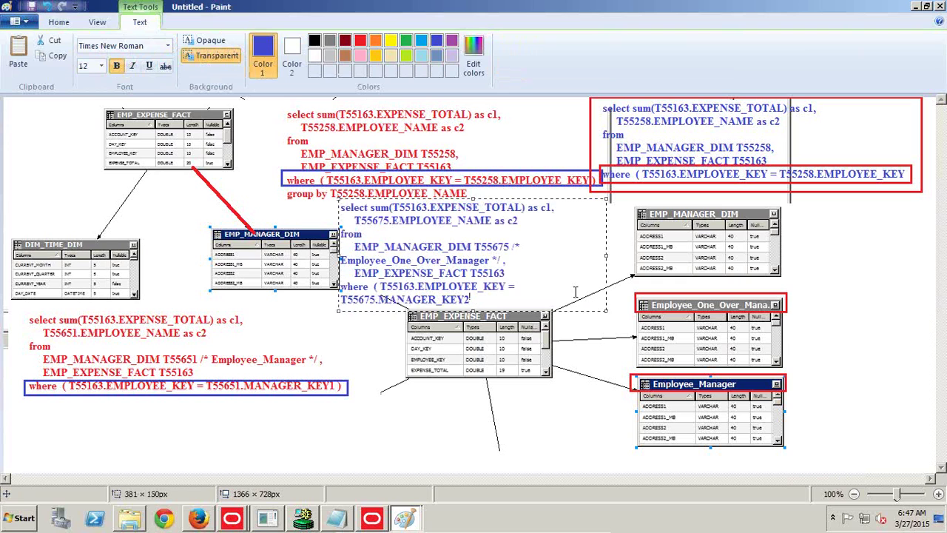
# - Widen and adjust the Employee_One_Over_Manager SQL text box and set all of its text to font size 10
pyautogui.moveTo(605, 257); pyautogui.dragTo(630, 253)
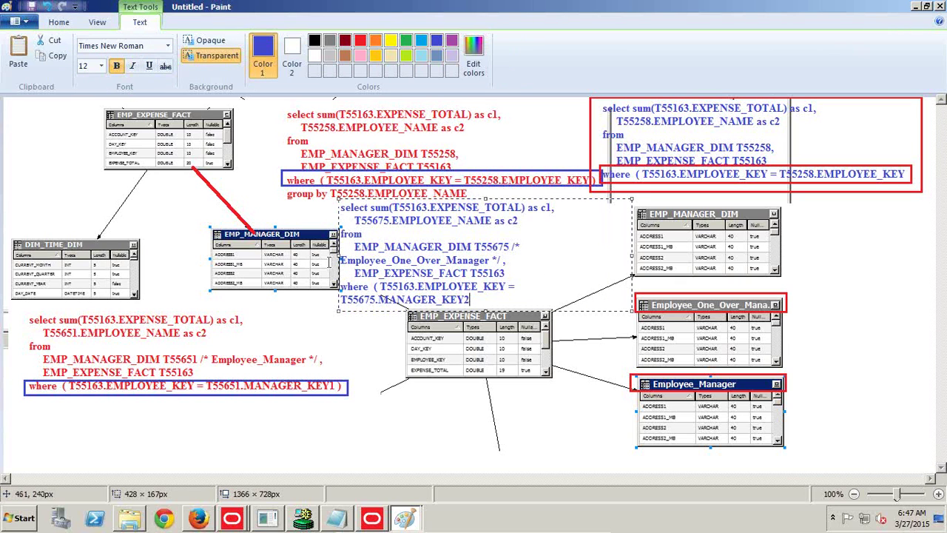
pyautogui.moveTo(388, 200); pyautogui.dragTo(395, 251)
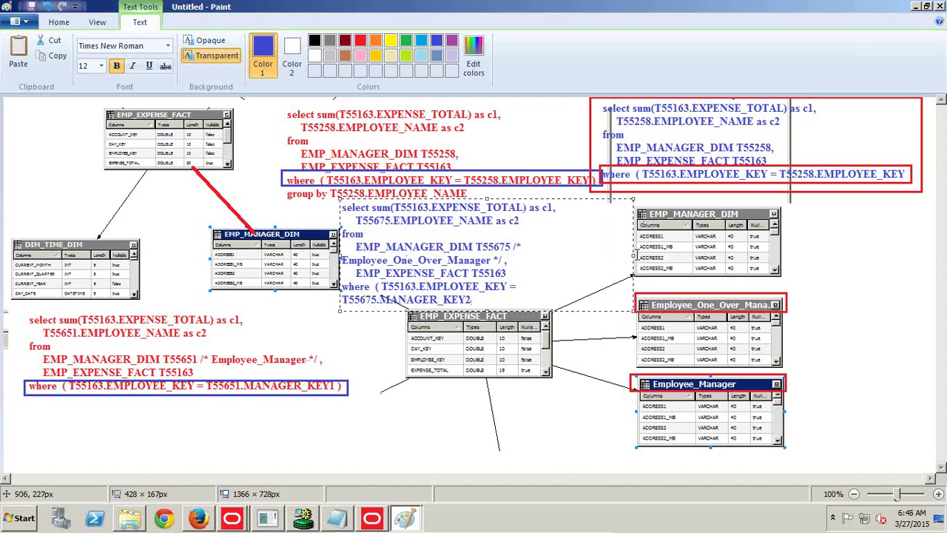
pyautogui.moveTo(476, 300); pyautogui.dragTo(324, 212)
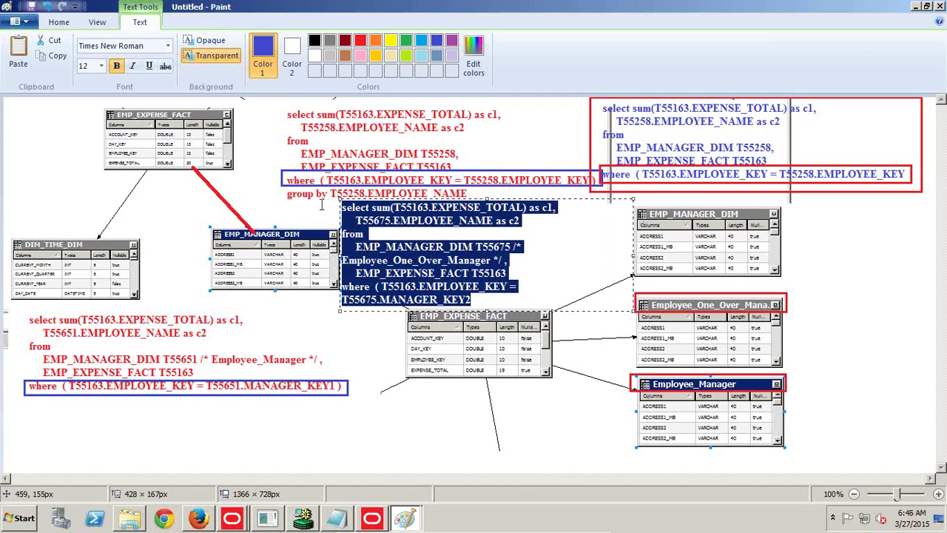
pyautogui.click(101, 65)
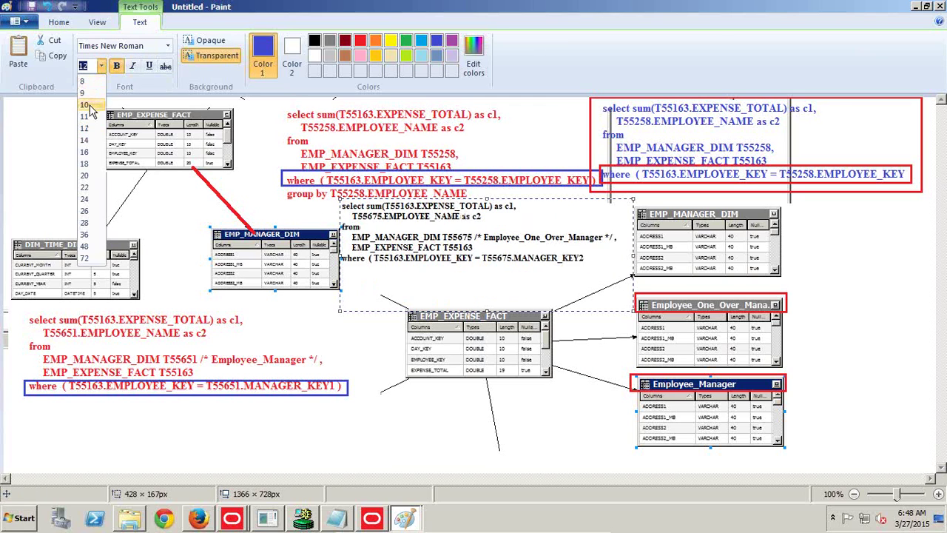
pyautogui.click(88, 105)
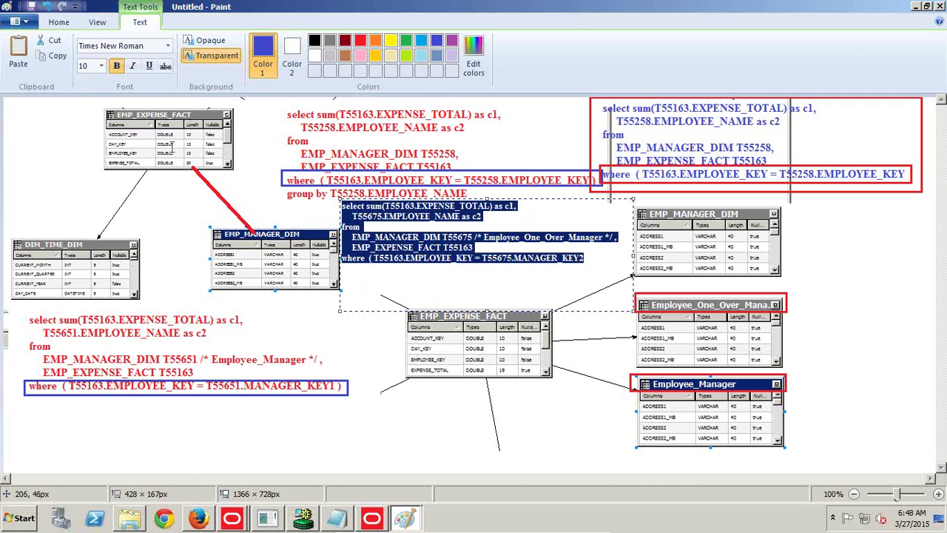
# - Outline the where clause containing MANAGER_KEY2 with a red rectangle about 375 × 22 px
pyautogui.click(67, 26)
pyautogui.click(309, 46)
pyautogui.click(561, 40)
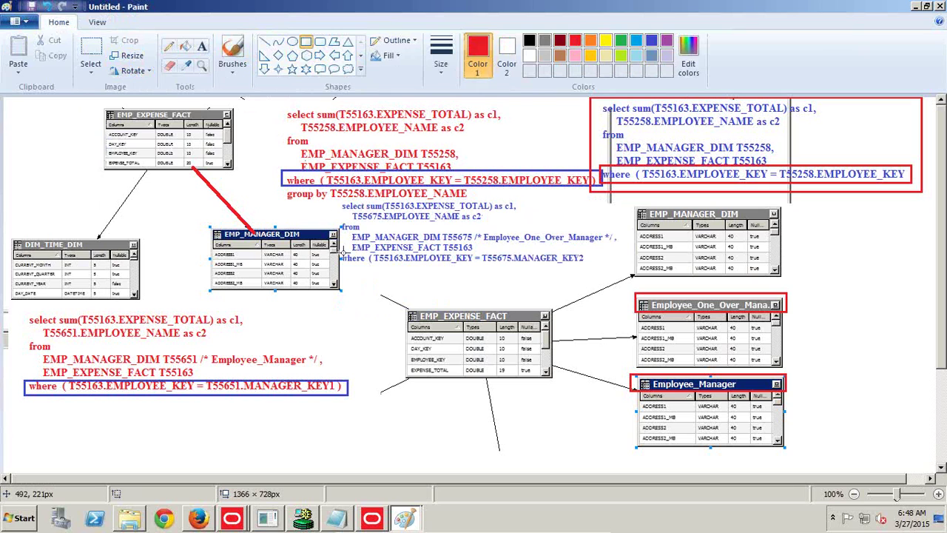
pyautogui.moveTo(338, 248); pyautogui.dragTo(597, 264)
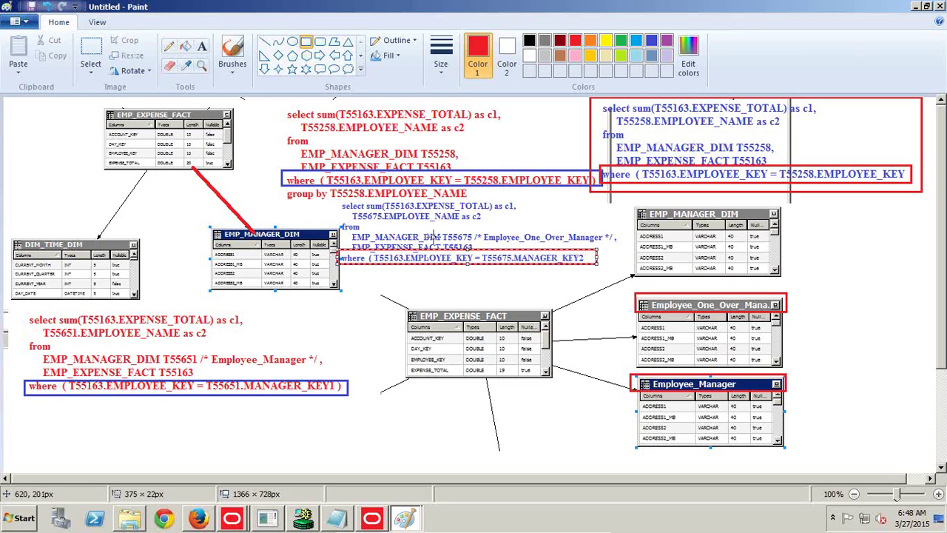
# - Add red labels "Employee" beside the blue T55258 SQL and "Employee Manager" on one line below the MANAGER_KEY1 SQL
pyautogui.click(202, 47)
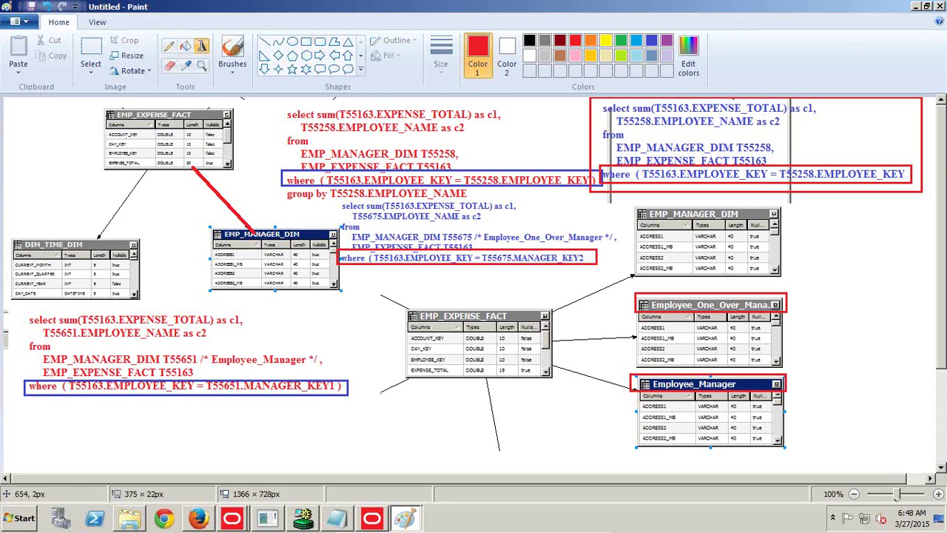
pyautogui.moveTo(817, 130); pyautogui.dragTo(926, 142)
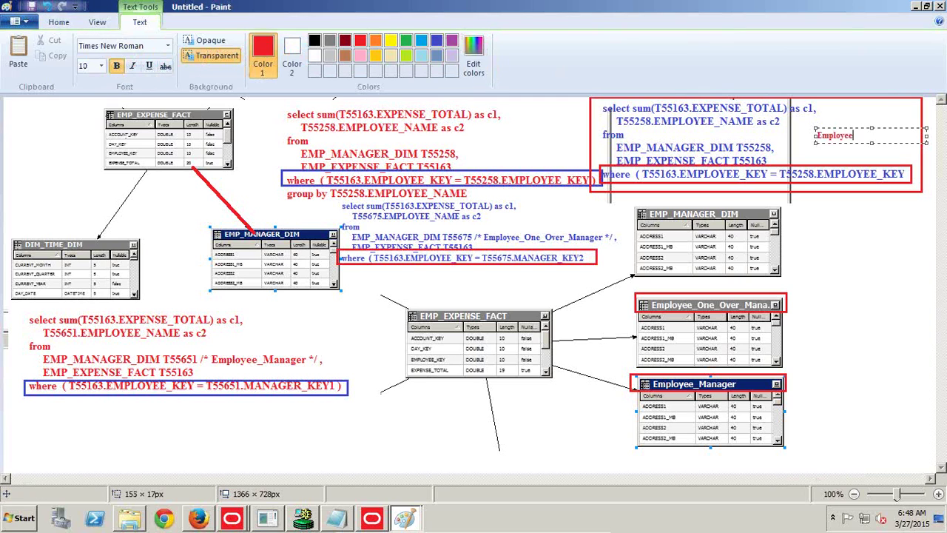
pyautogui.click(74, 412)
pyautogui.click(73, 411)
pyautogui.write('Em')
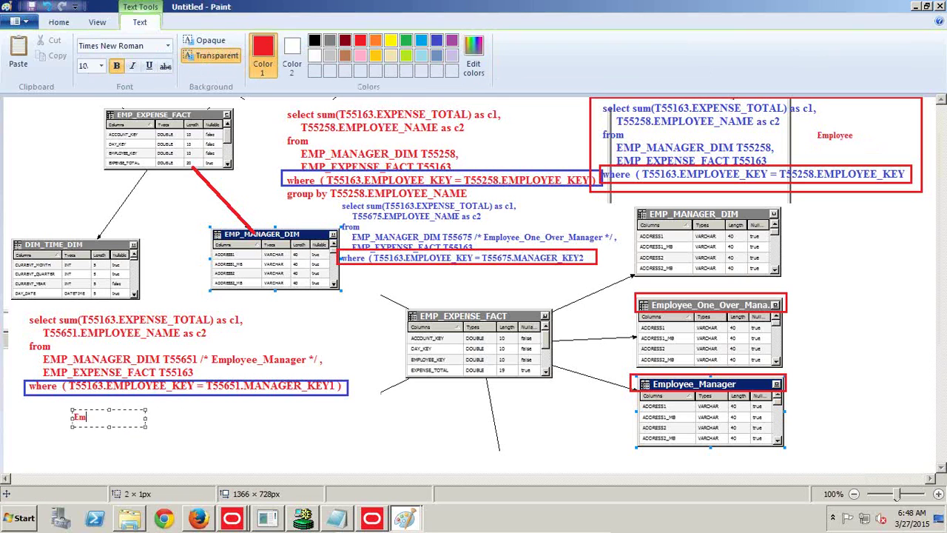
pyautogui.write('ployee Manager')
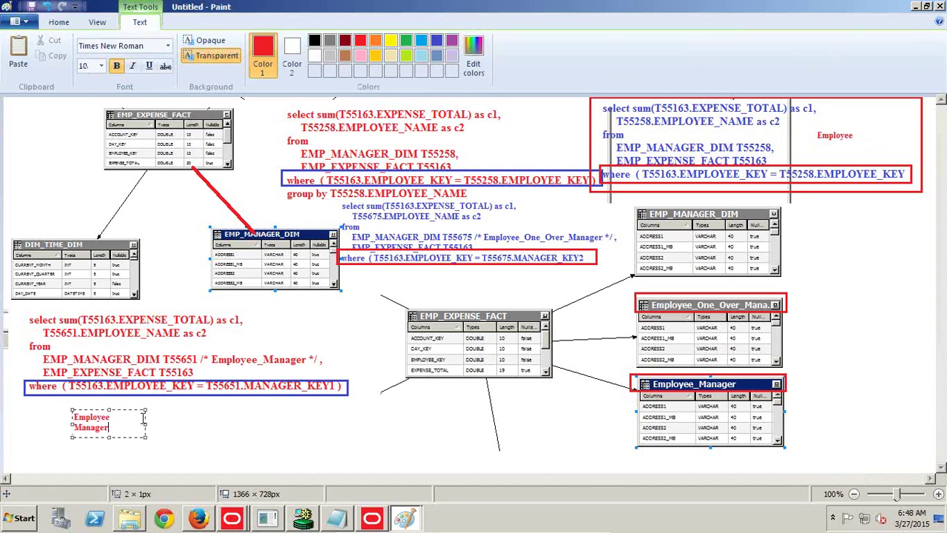
pyautogui.moveTo(144, 423); pyautogui.dragTo(219, 423)
# - Add a red text label starting with "Em" below the Employee_One_Over_Manager SQL
pyautogui.click(358, 279)
pyautogui.click(358, 279)
pyautogui.moveTo(429, 278); pyautogui.dragTo(557, 283)
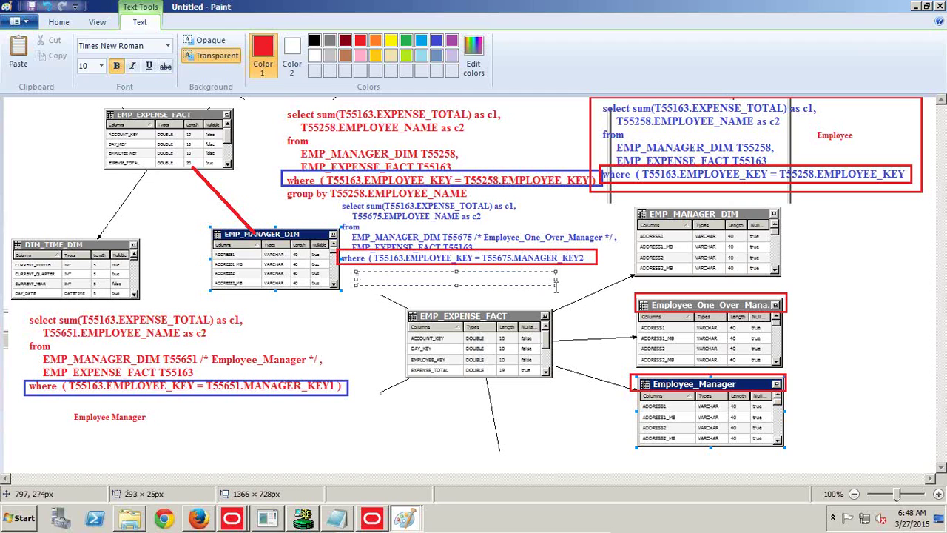
pyautogui.write('Em')
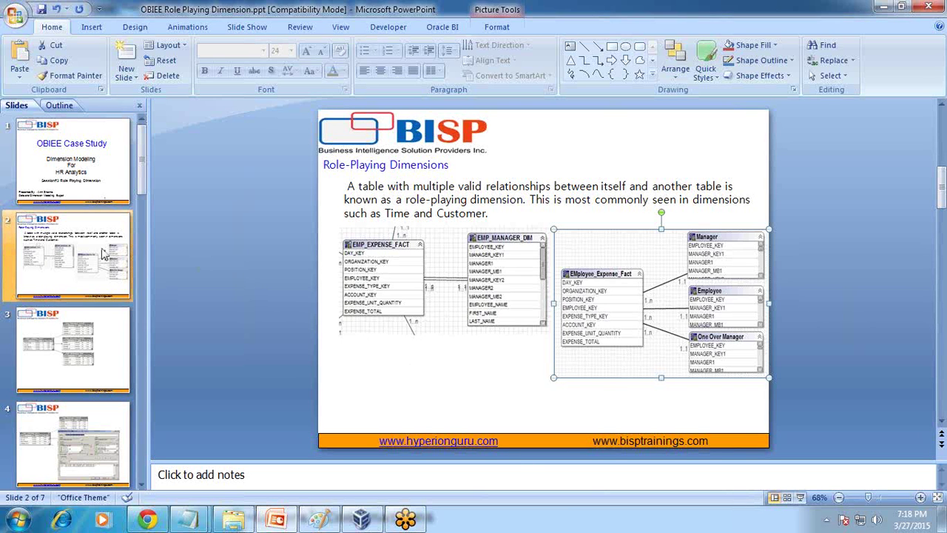
# - Switch to the OBIEE Role Playing Dimension presentation in PowerPoint and display the "Any Question?" slide
pyautogui.scroll(-3, 97, 259)
pyautogui.click(94, 316)
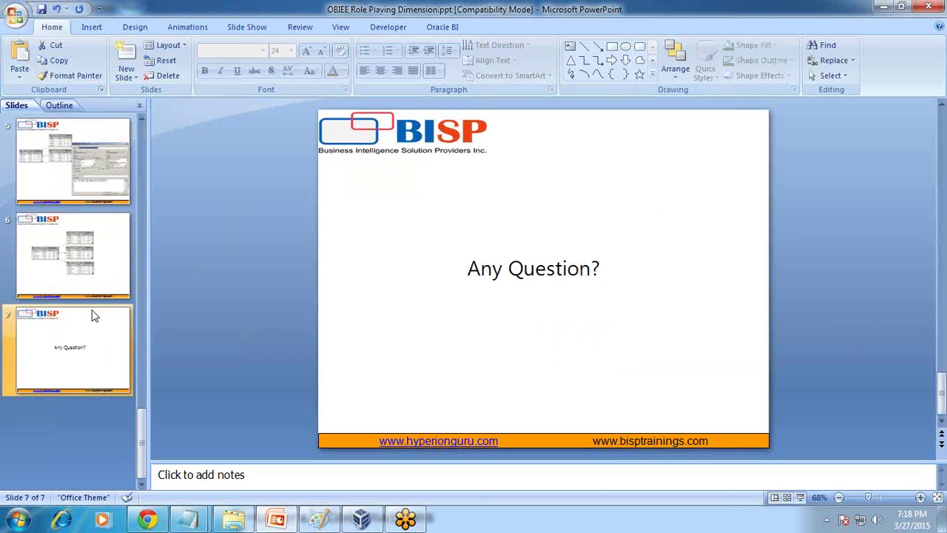